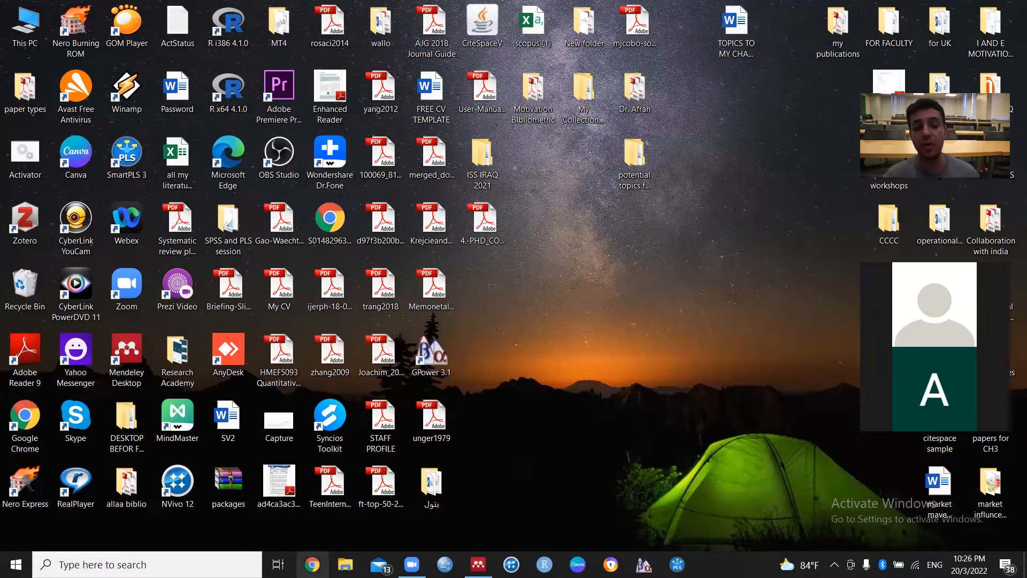
# Step: Switch to Google Chrome with the Person 1 profile and close Mendeley Desktop
pyautogui.click(312, 564)
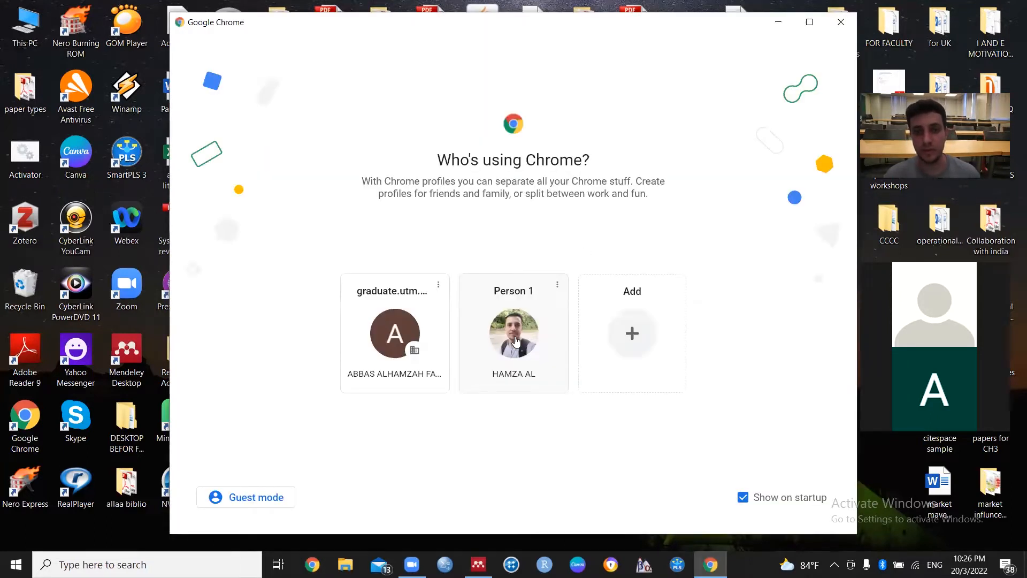
pyautogui.click(515, 341)
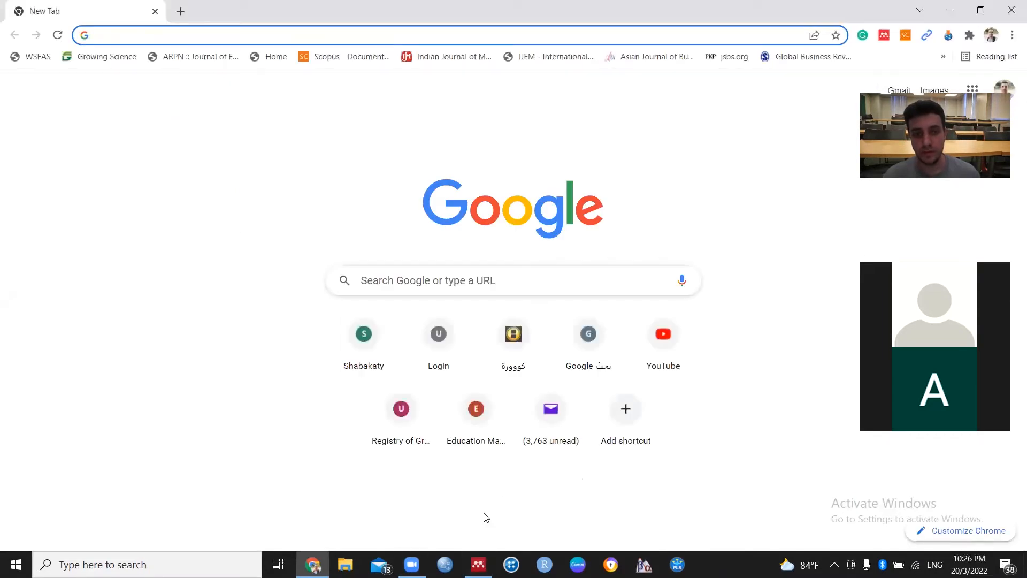
pyautogui.moveTo(478, 565)
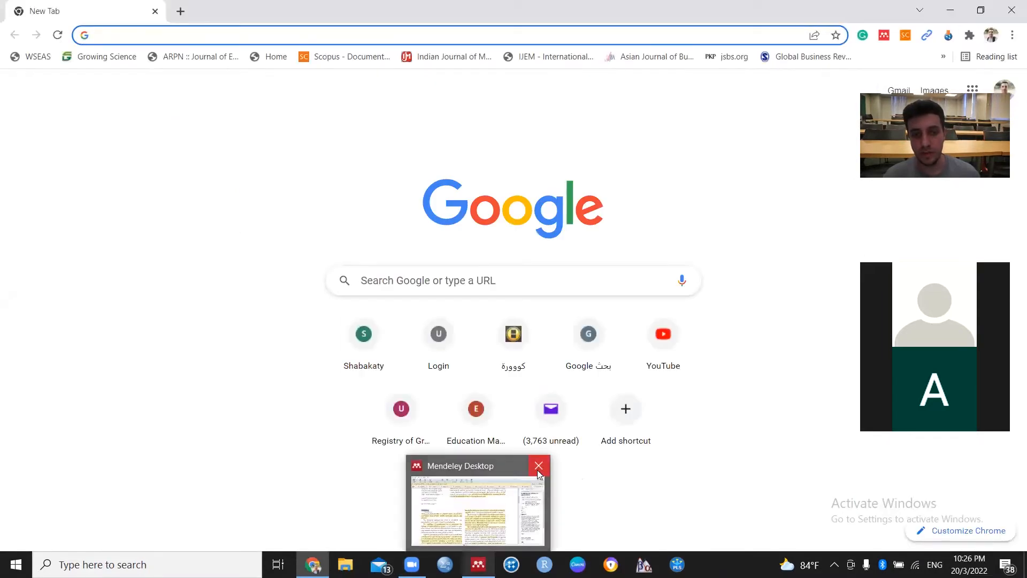
pyautogui.click(537, 470)
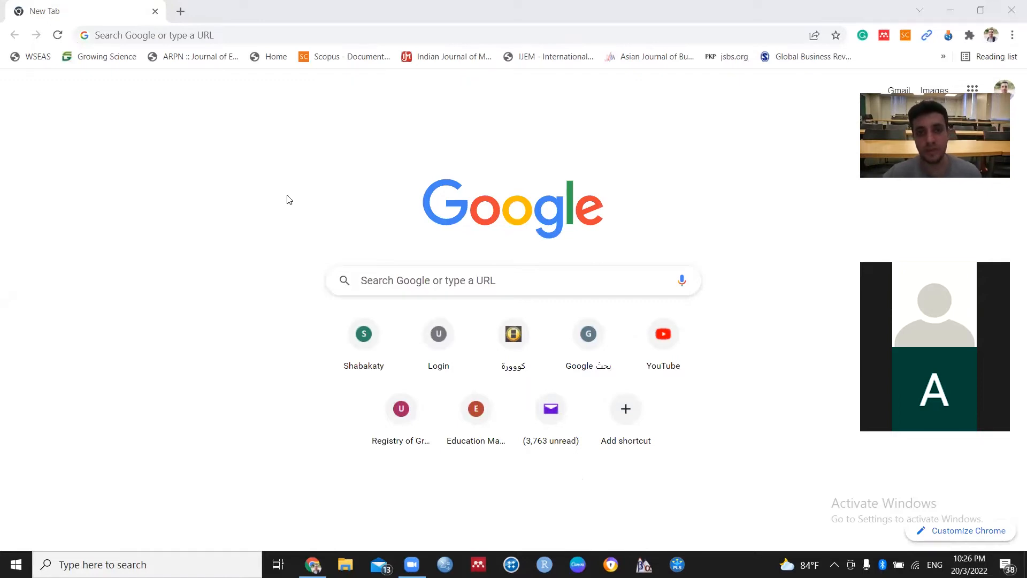
# Step: Search Google for biblioshiny
pyautogui.click(186, 36)
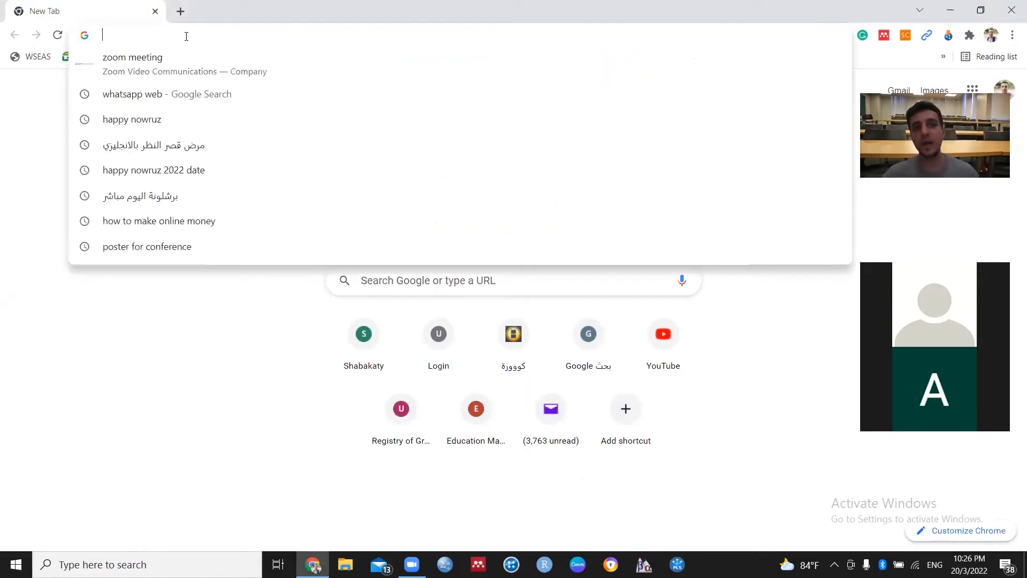
pyautogui.write('b')
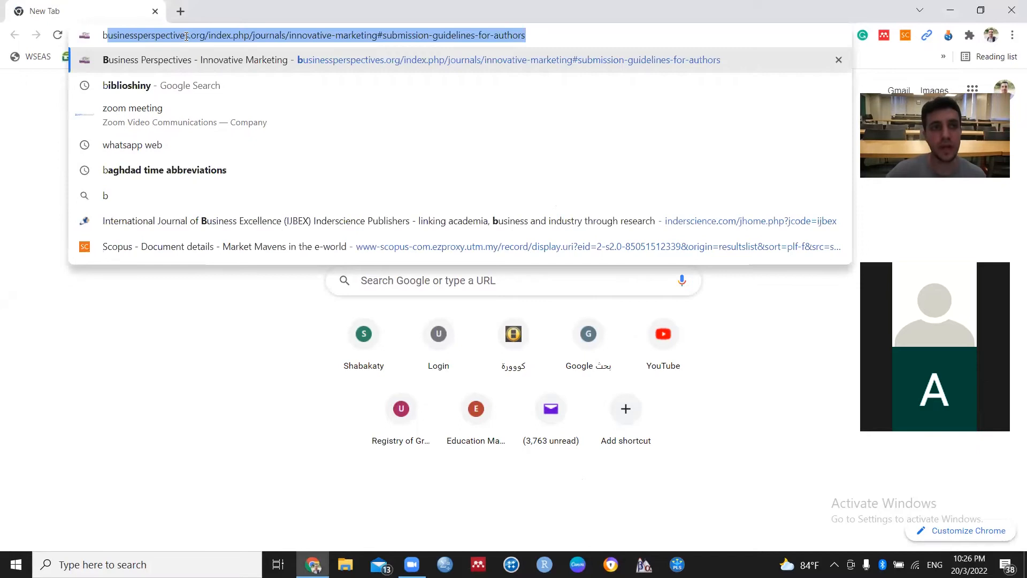
pyautogui.write('iblioshiny')
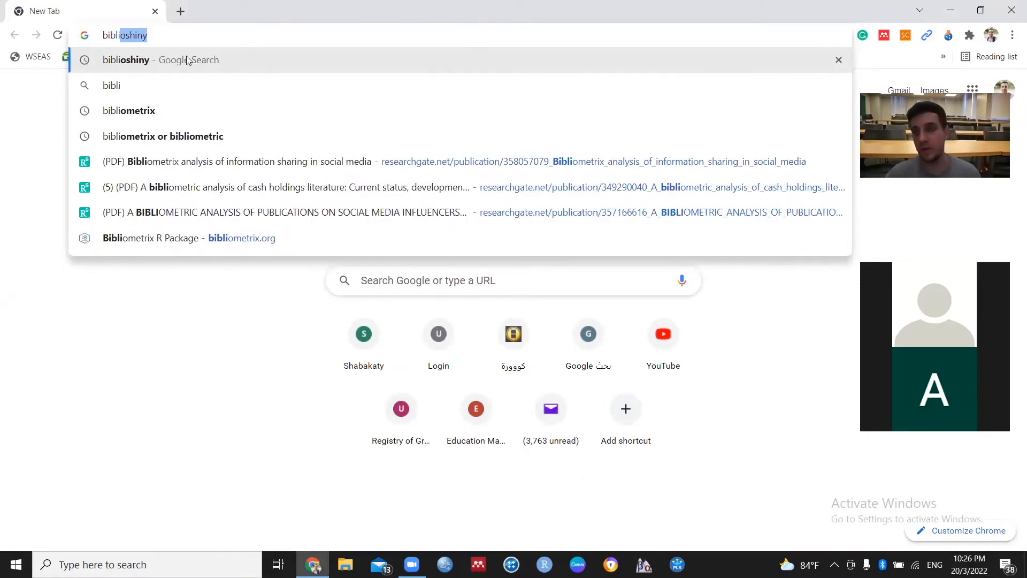
pyautogui.click(187, 60)
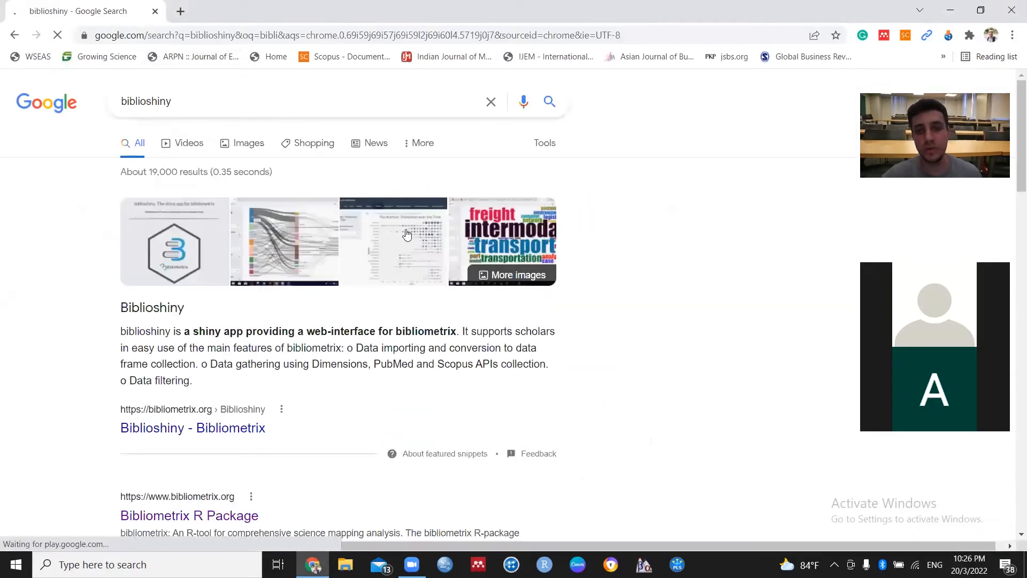
# Step: Look through the search results and open the Bibliometrix R Package website at bibliometrix.org
pyautogui.scroll(-3, 399, 289)
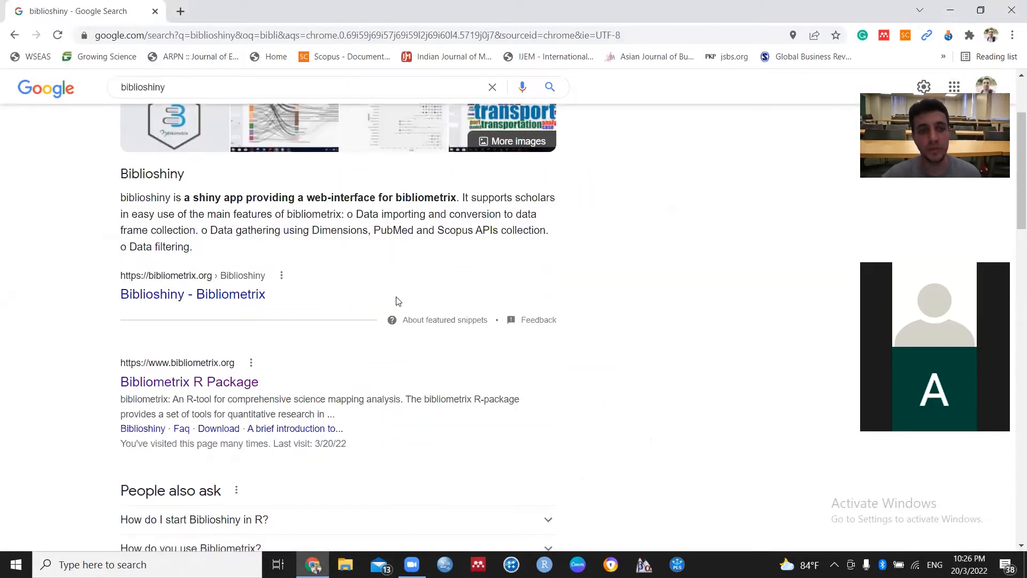
pyautogui.scroll(-2, 332, 283)
pyautogui.scroll(4, 326, 289)
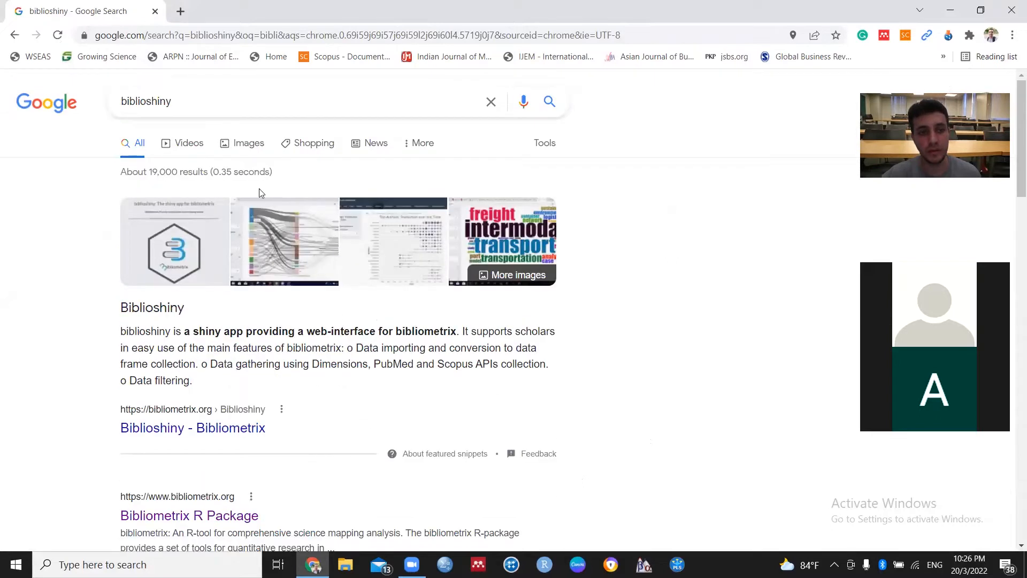
pyautogui.scroll(-1, 200, 287)
pyautogui.scroll(-3, 106, 301)
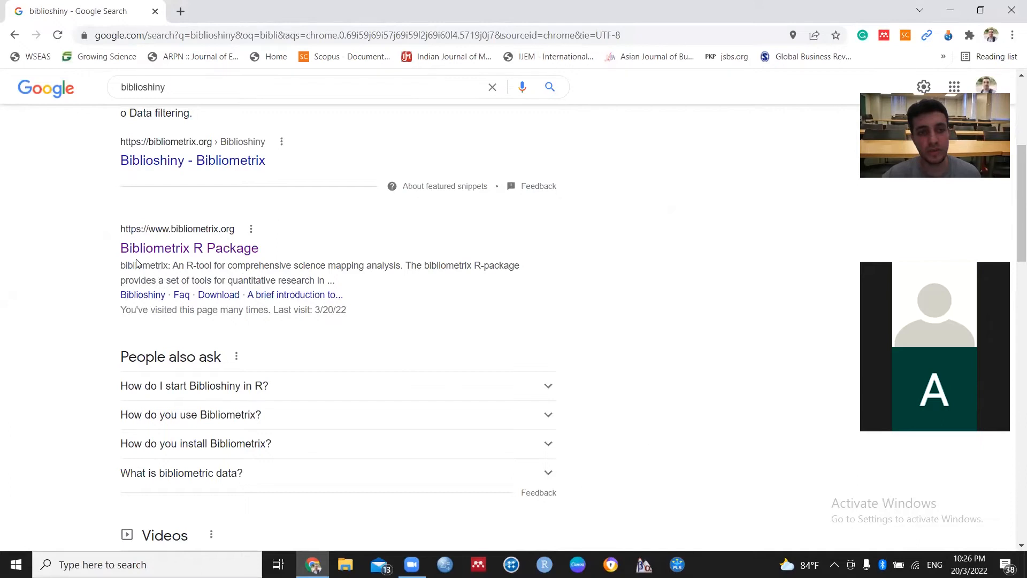
pyautogui.scroll(1, 190, 267)
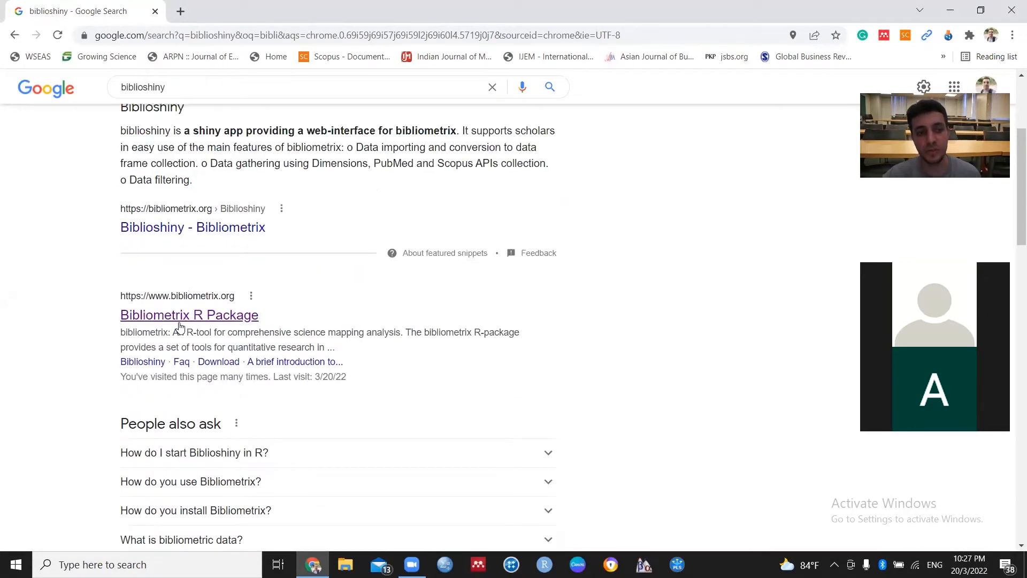
pyautogui.click(202, 317)
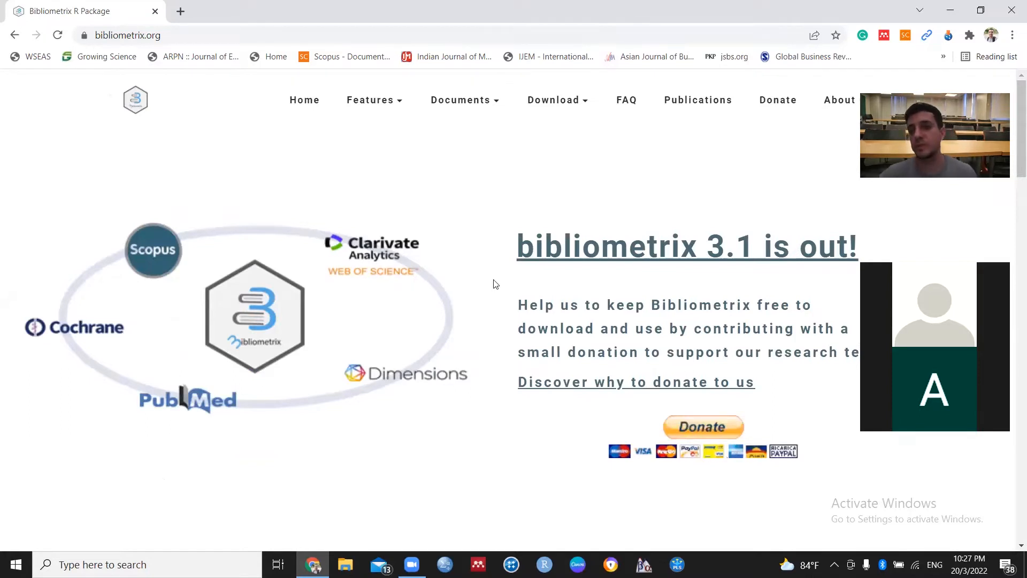
# Step: Open the download instructions for the stable version of bibliometrix
pyautogui.click(558, 107)
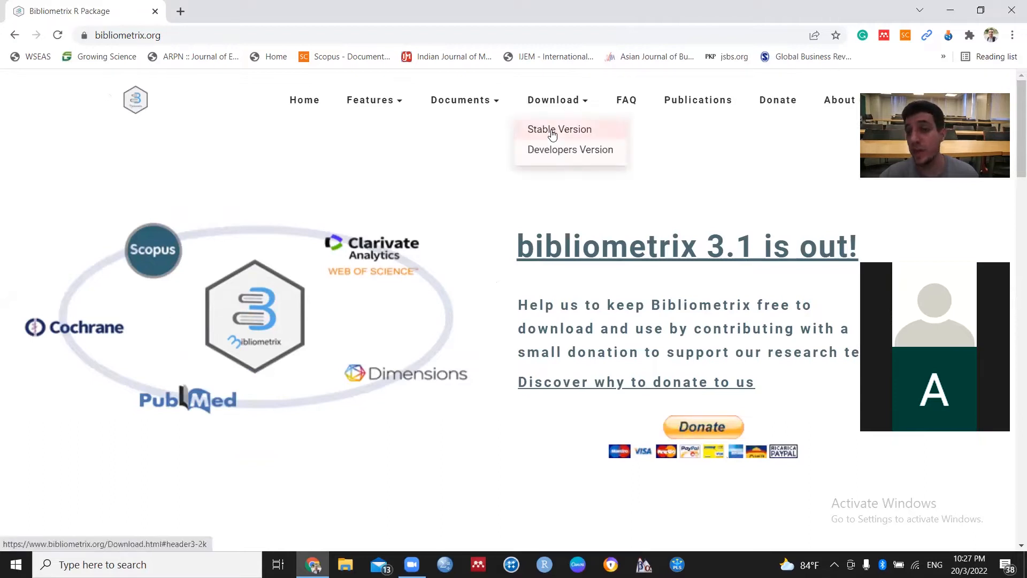
pyautogui.click(553, 134)
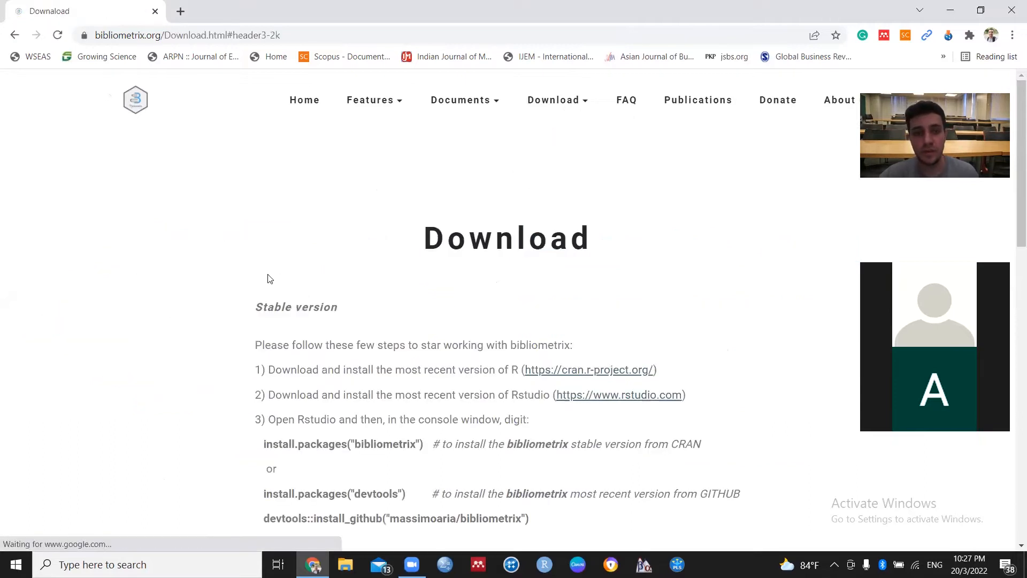
pyautogui.scroll(-1, 407, 308)
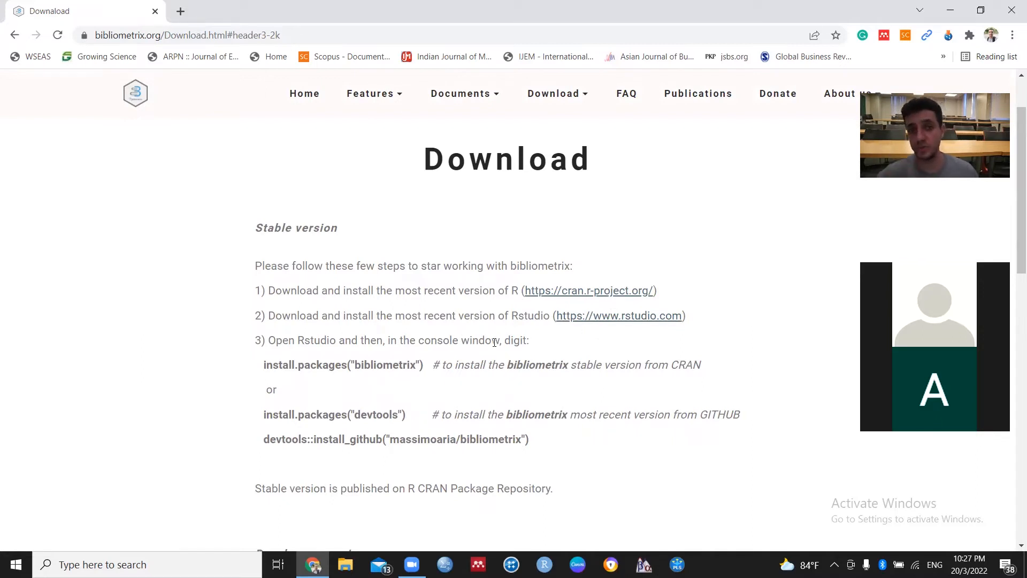
# Step: View the first-time R for Windows download page on CRAN from the instructions' R link, and close that page
pyautogui.click(584, 293)
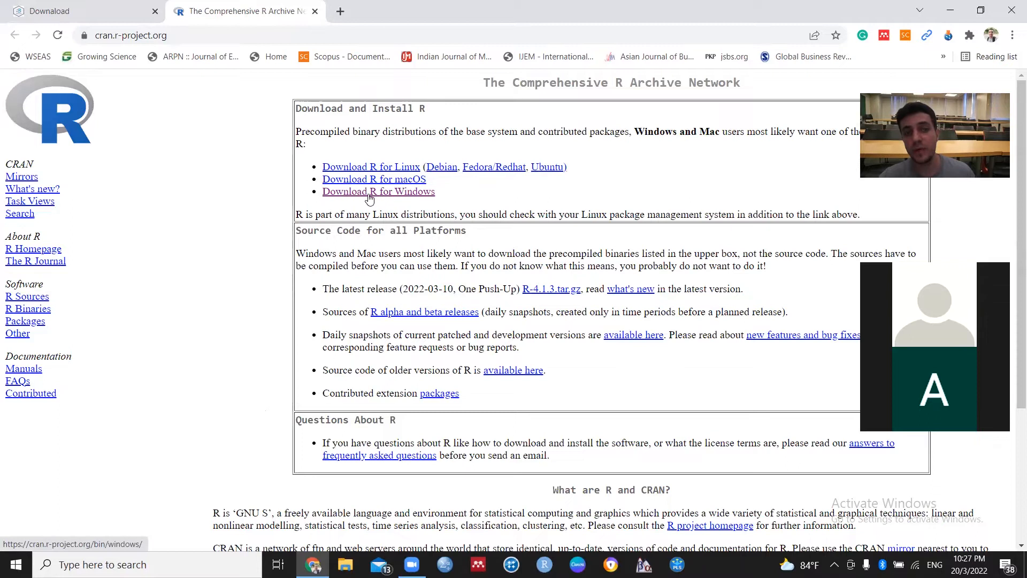
pyautogui.click(408, 198)
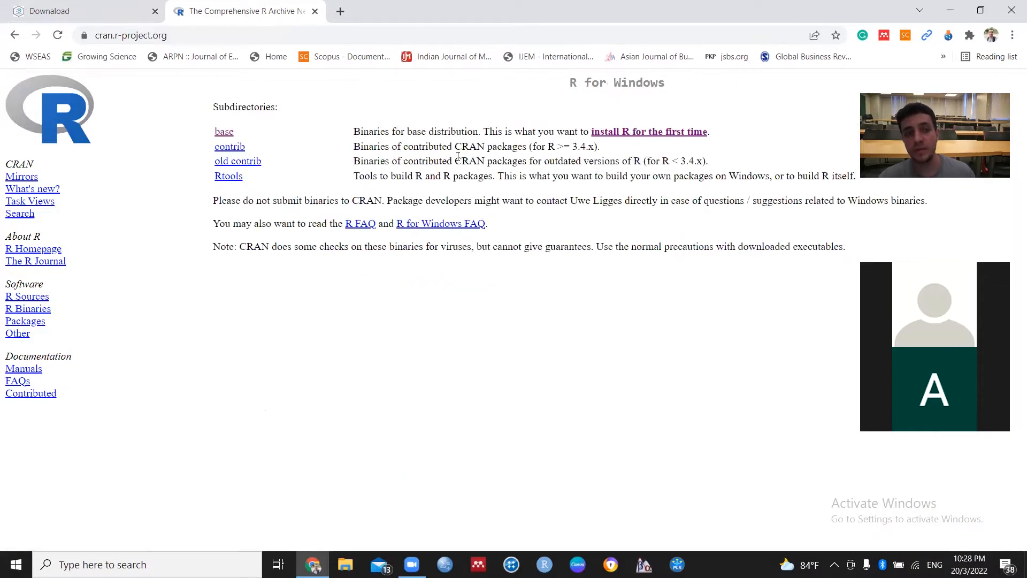
pyautogui.click(664, 139)
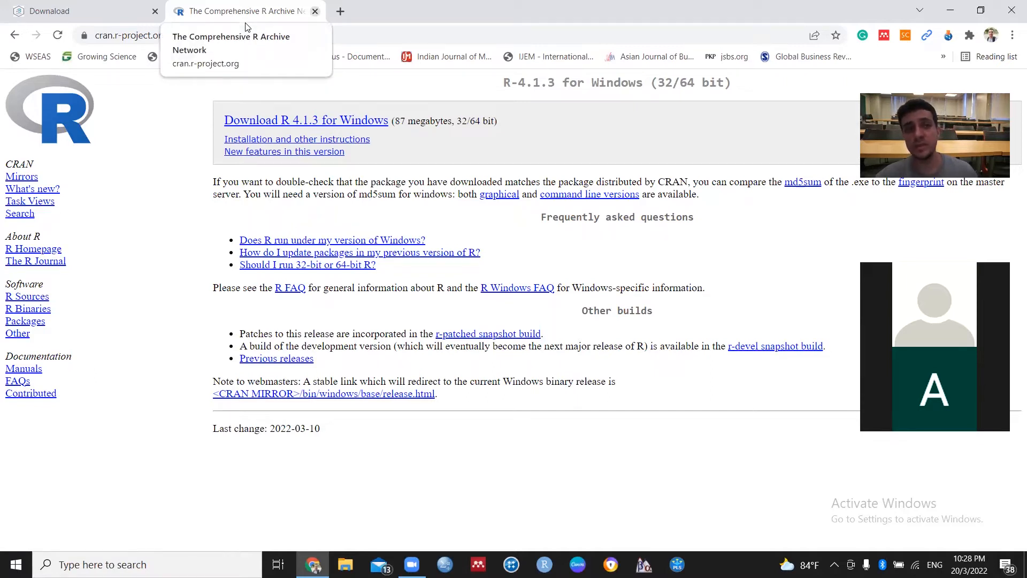
pyautogui.click(314, 11)
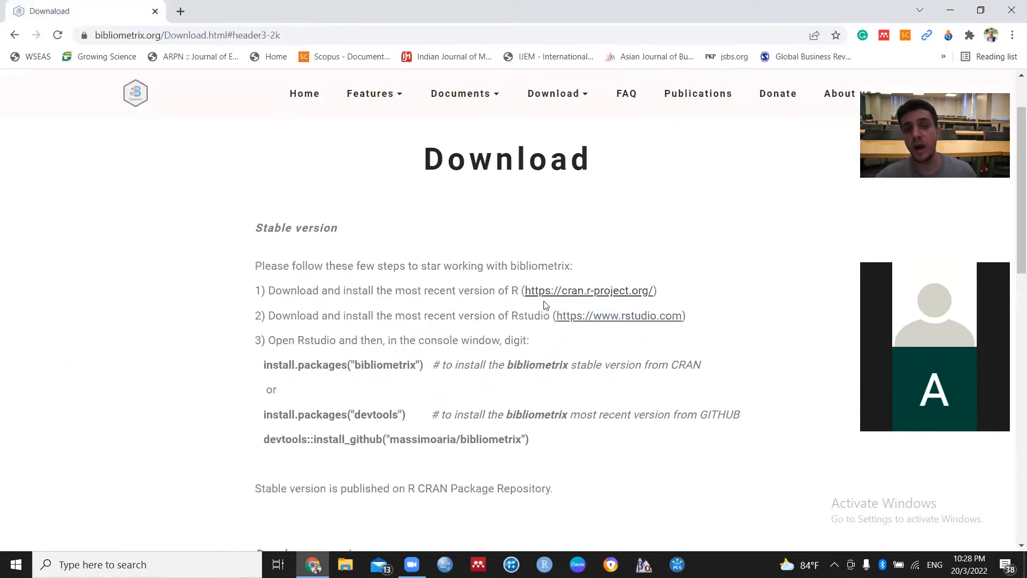
# Step: View the free RStudio Desktop download for Windows from the instructions' RStudio link, and close the browser
pyautogui.click(601, 320)
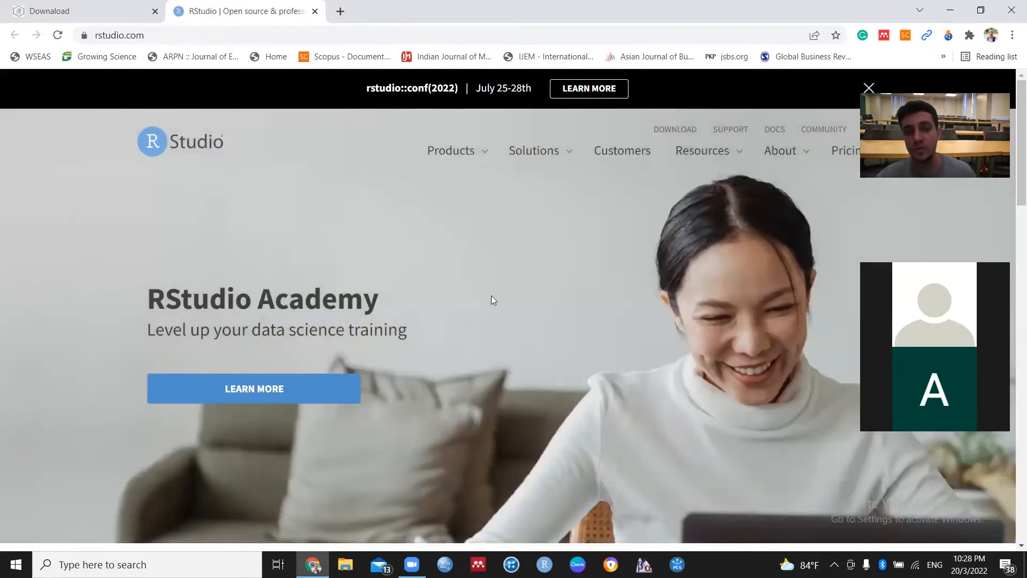
pyautogui.click(670, 138)
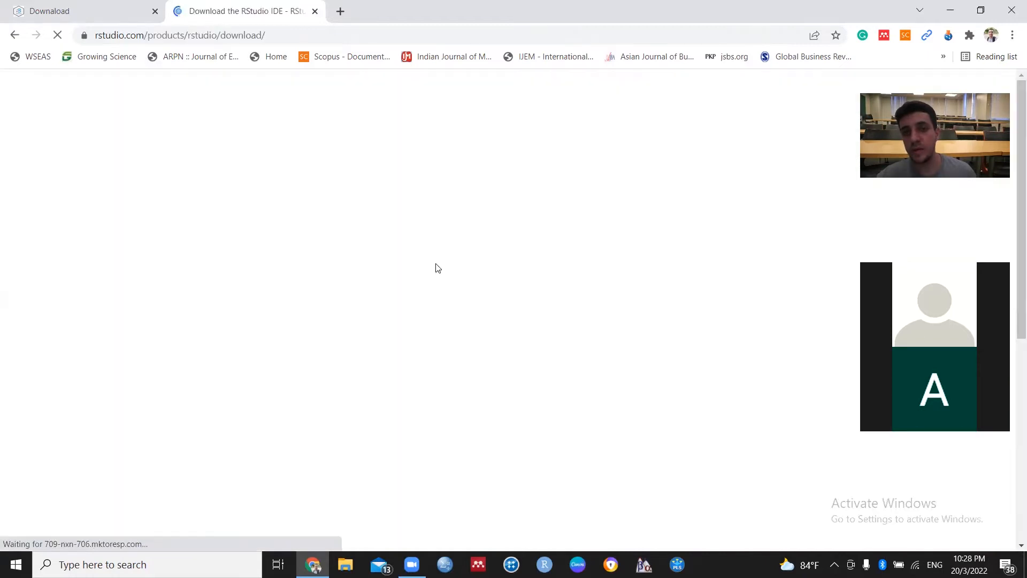
pyautogui.scroll(-1, 433, 255)
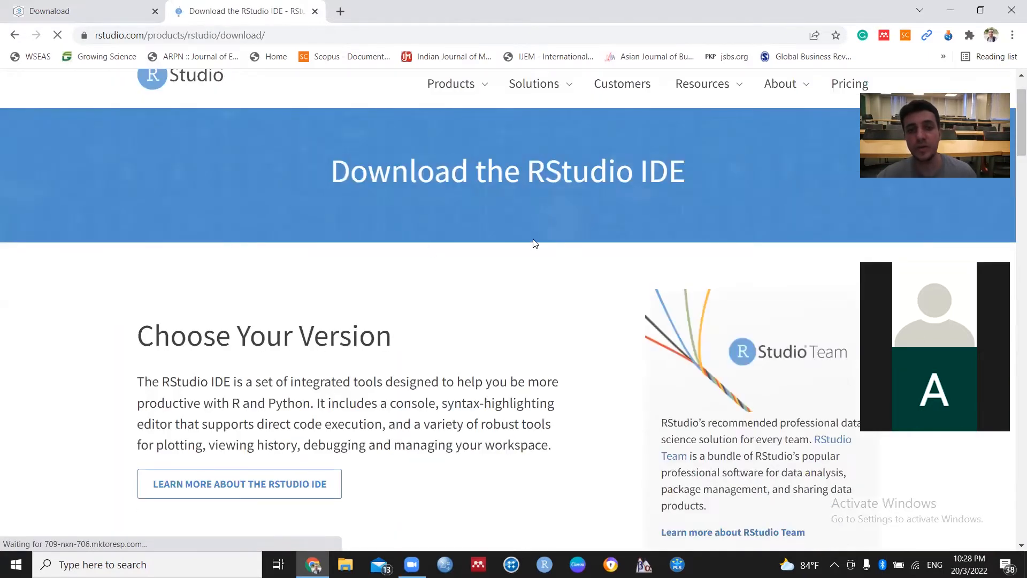
pyautogui.scroll(-6, 533, 244)
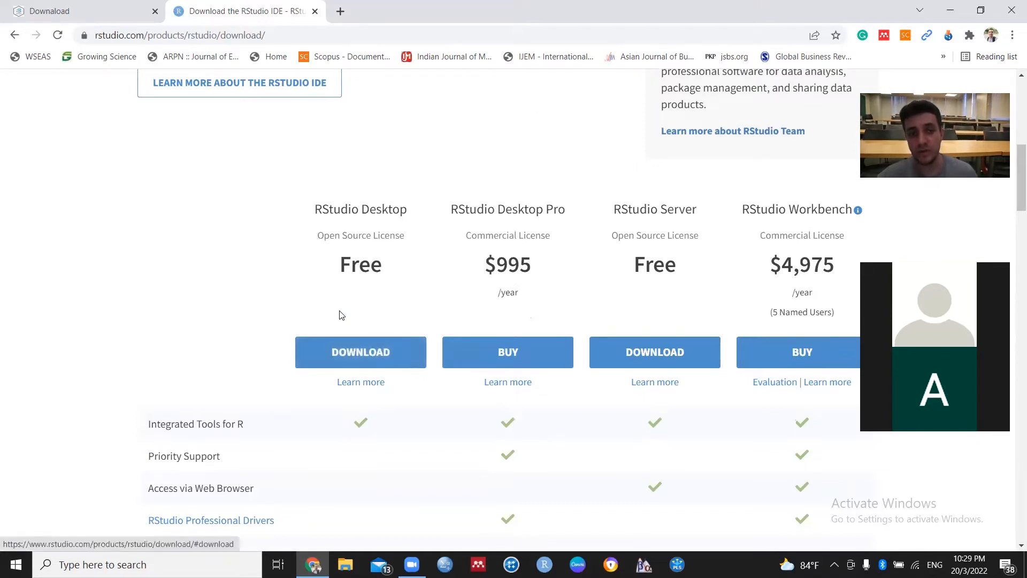
pyautogui.scroll(-1, 339, 314)
pyautogui.click(364, 296)
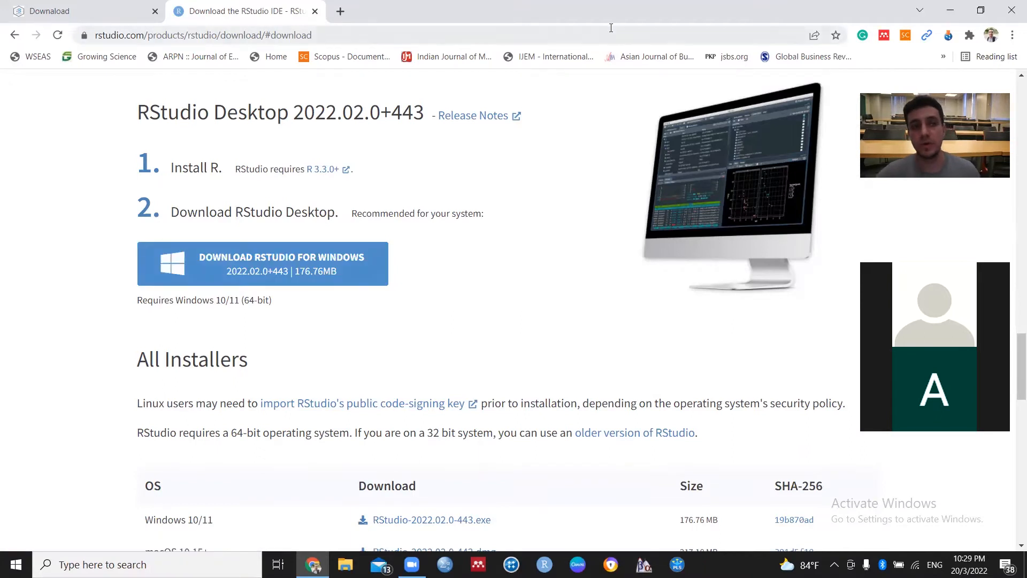
pyautogui.click(1012, 11)
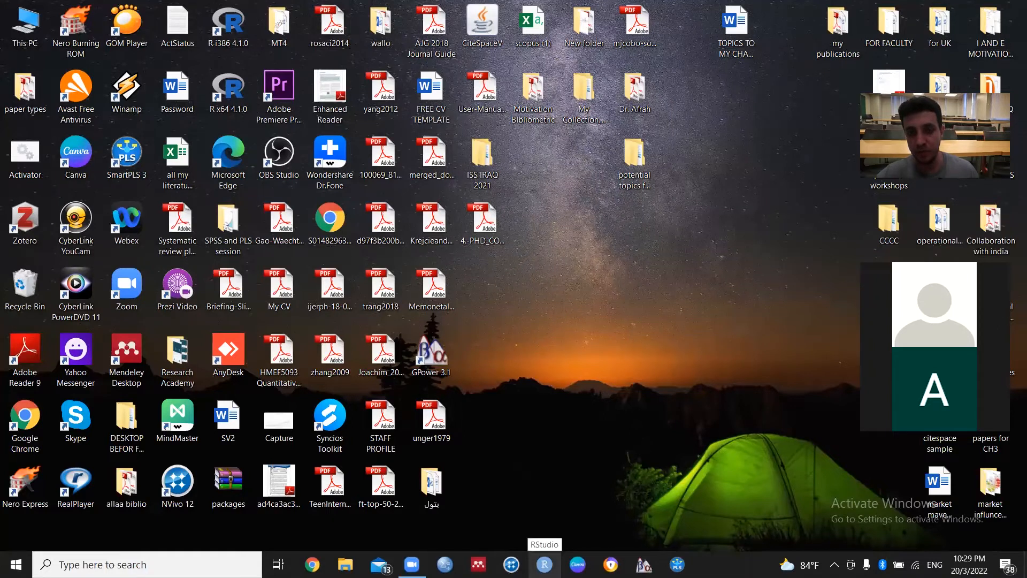
# Step: Switch to RStudio and run bibliometrix::biblioshiny() in the console to launch the biblioshiny app
pyautogui.click(544, 564)
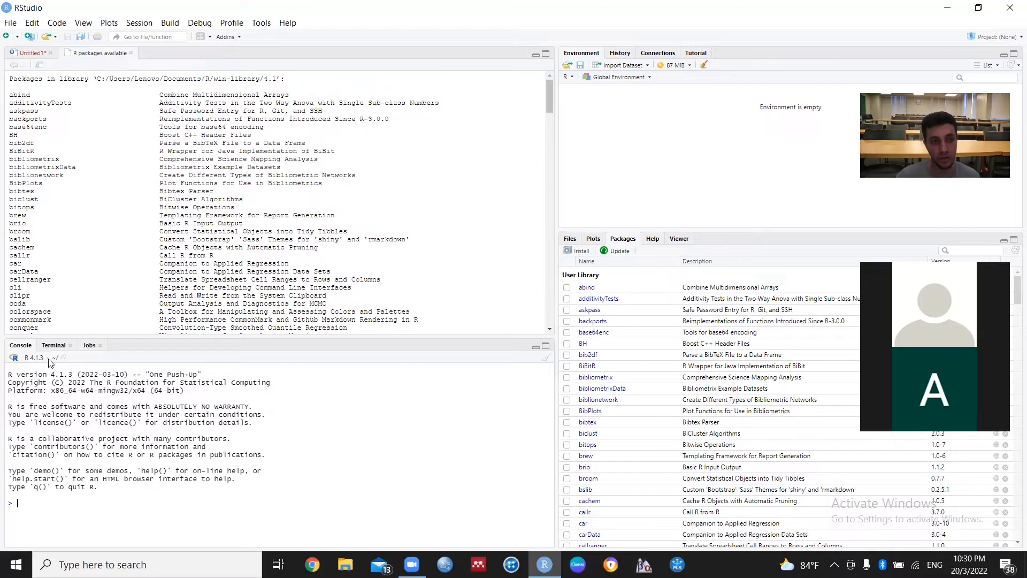
pyautogui.click(20, 513)
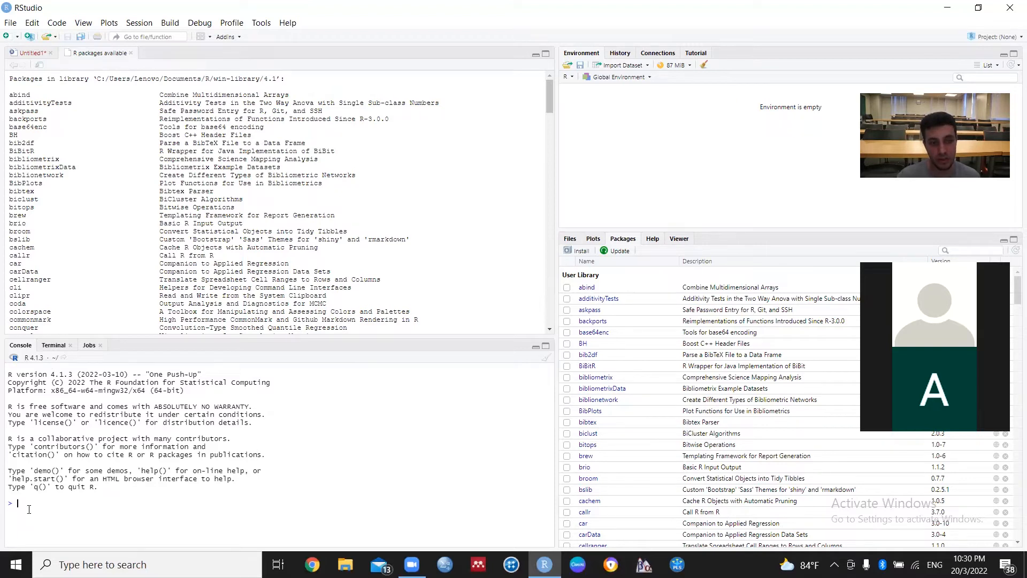
pyautogui.write('bibli')
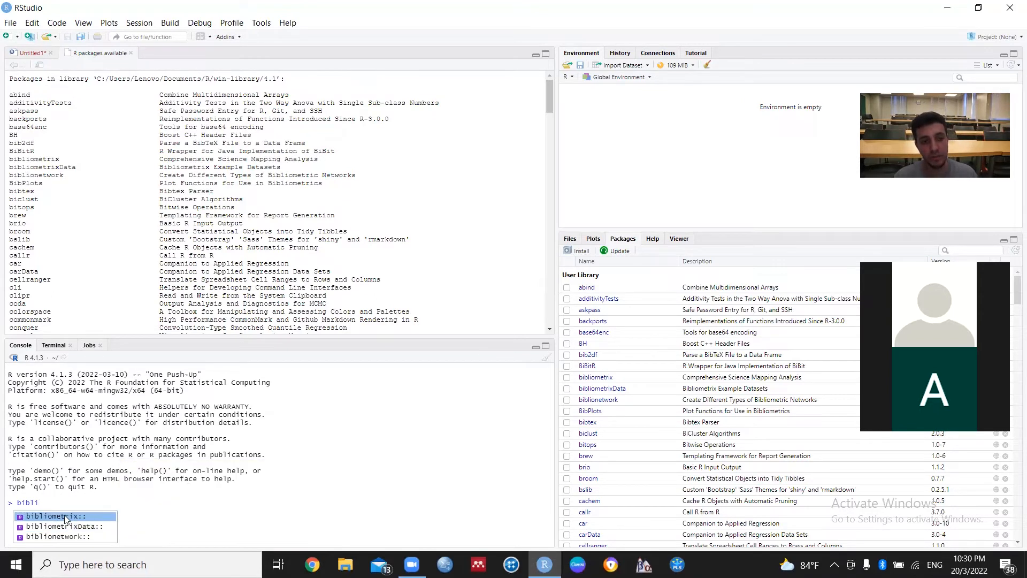
pyautogui.click(64, 515)
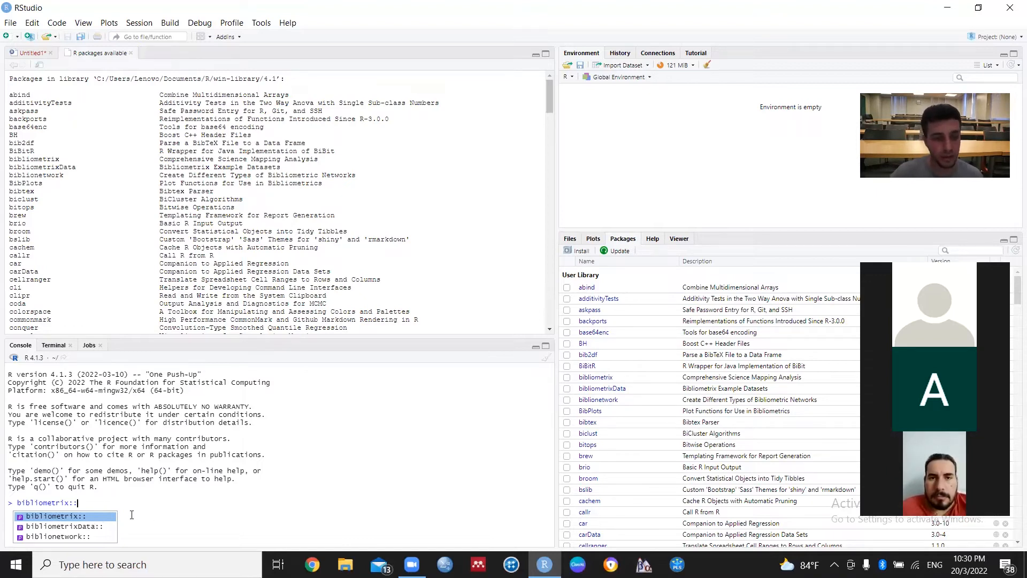
pyautogui.click(89, 517)
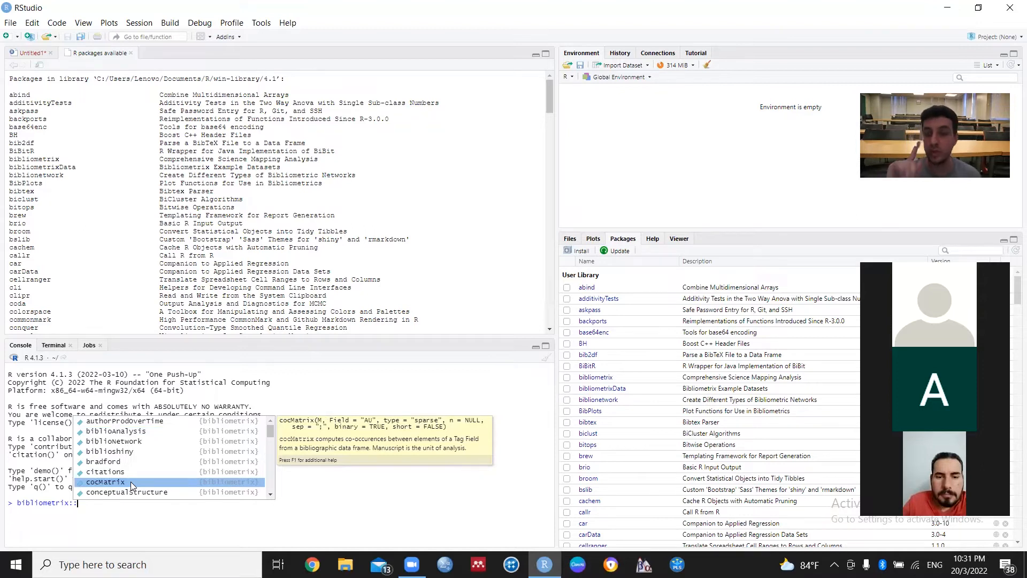
pyautogui.click(124, 450)
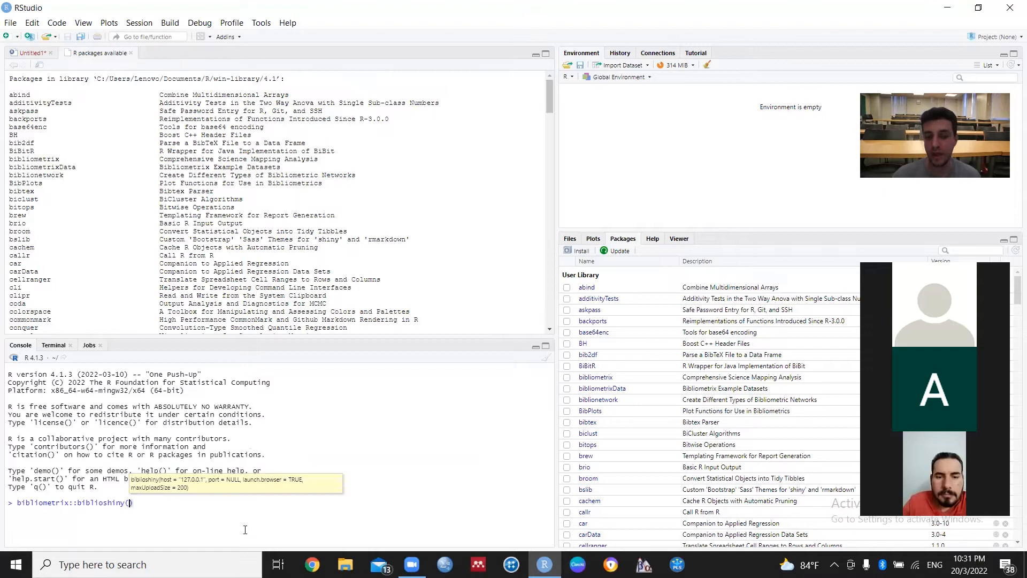
pyautogui.press('Return')
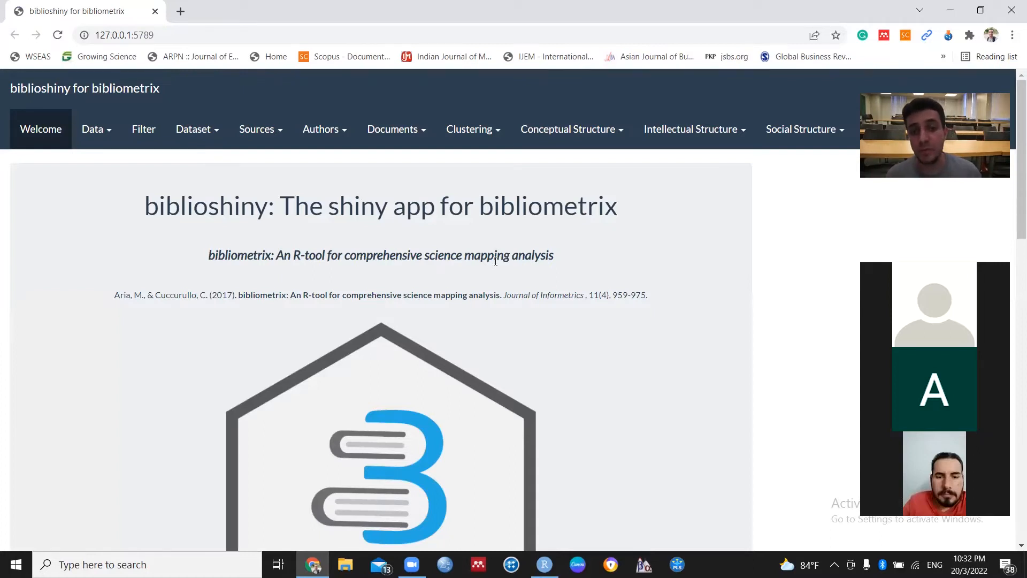
# Step: Review the biblioshiny Welcome page down to the science mapping workflow and the example steps
pyautogui.scroll(-5, 496, 261)
pyautogui.scroll(-13, 496, 261)
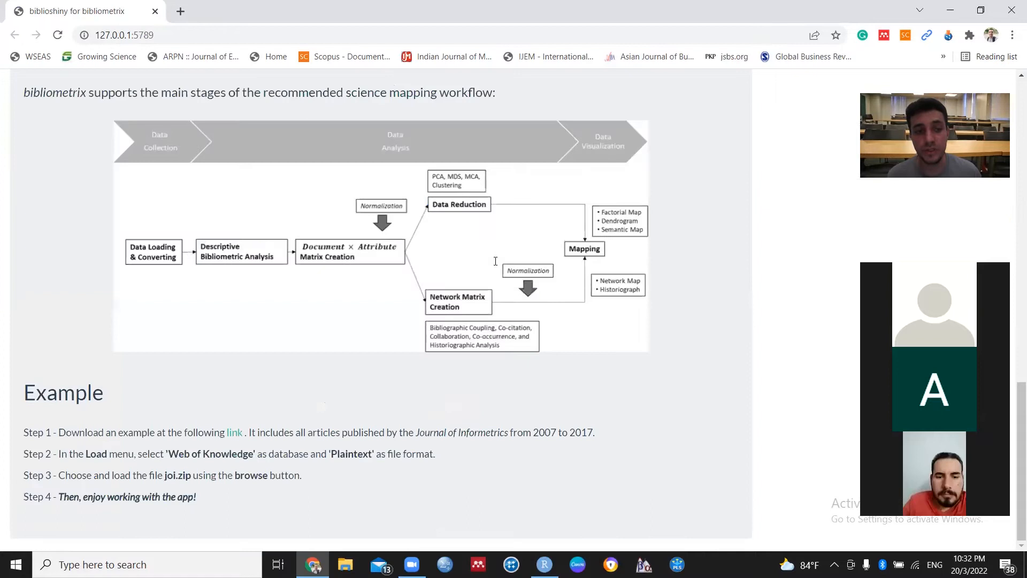
pyautogui.scroll(7, 496, 266)
pyautogui.scroll(10, 496, 265)
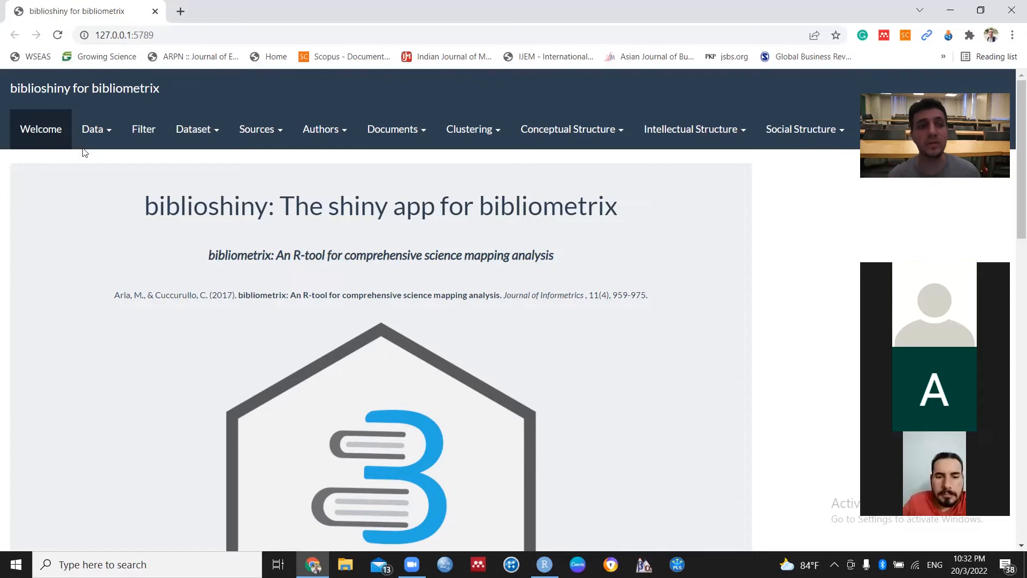
# Step: Open the biblioshiny page for importing or loading data files
pyautogui.click(103, 136)
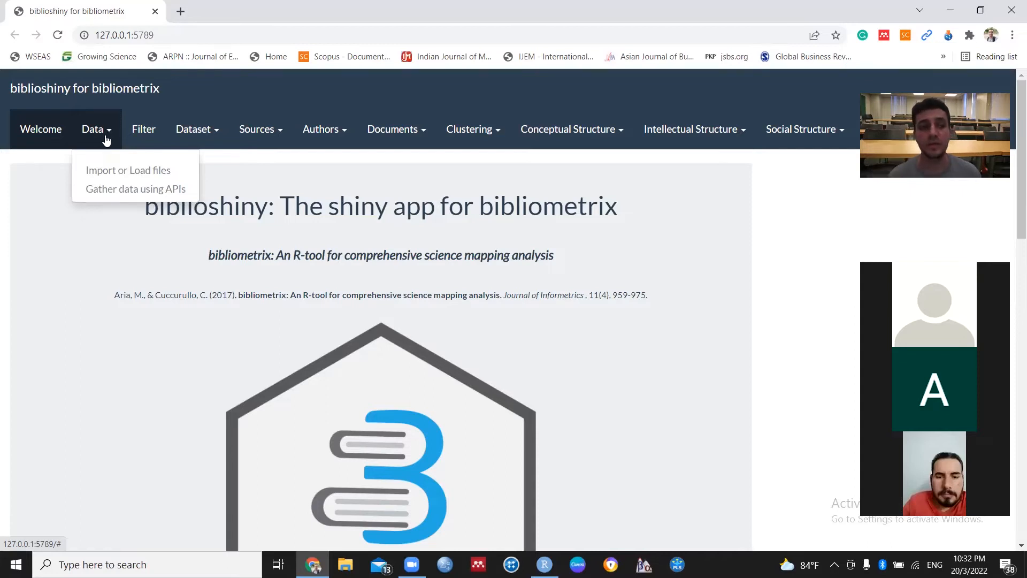
pyautogui.click(153, 177)
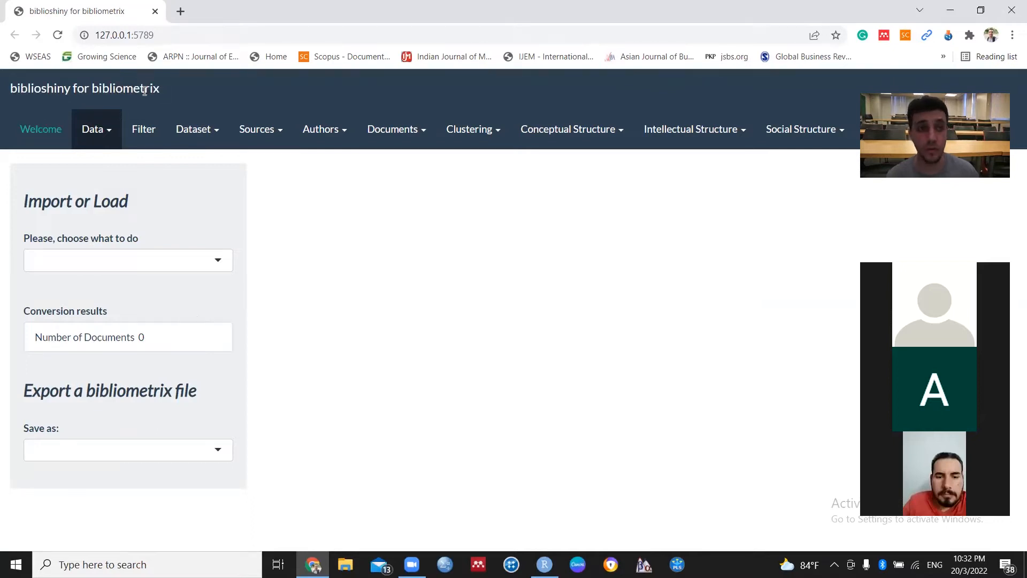
# Step: Open Scopus in a new browser tab, log in through the UTM Library proxy with the saved credentials, and go to the document search
pyautogui.click(180, 11)
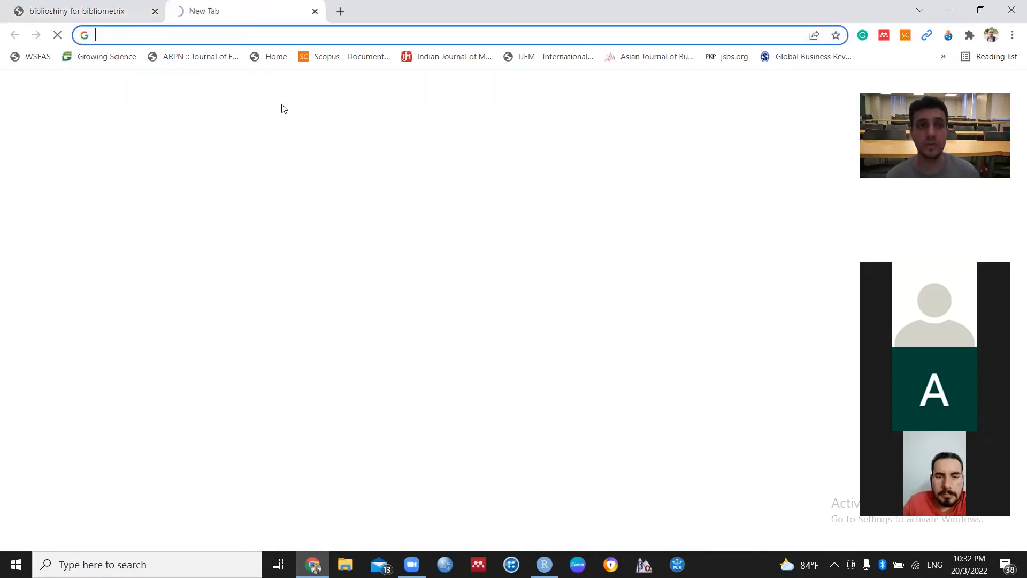
pyautogui.click(345, 56)
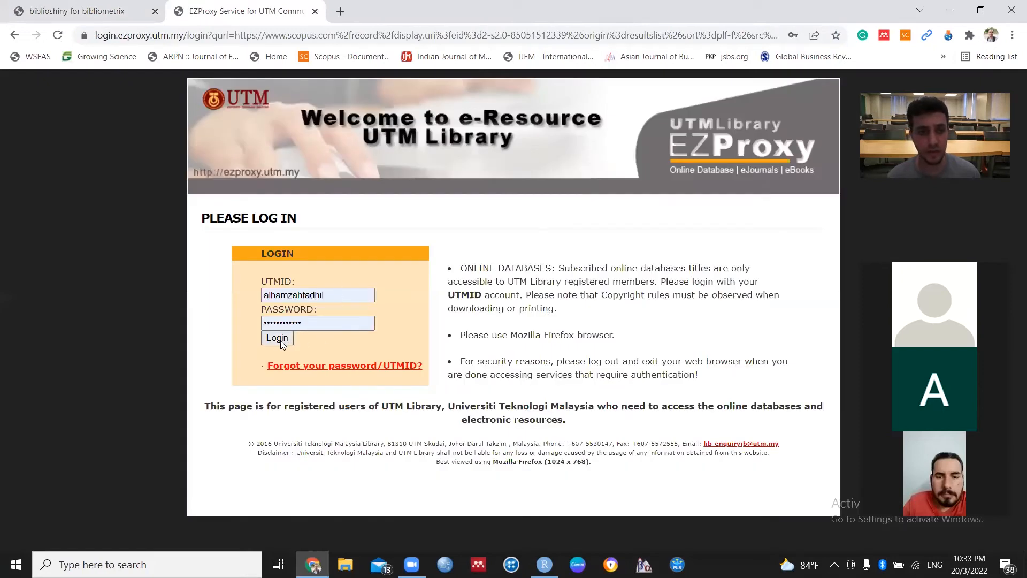
pyautogui.click(280, 342)
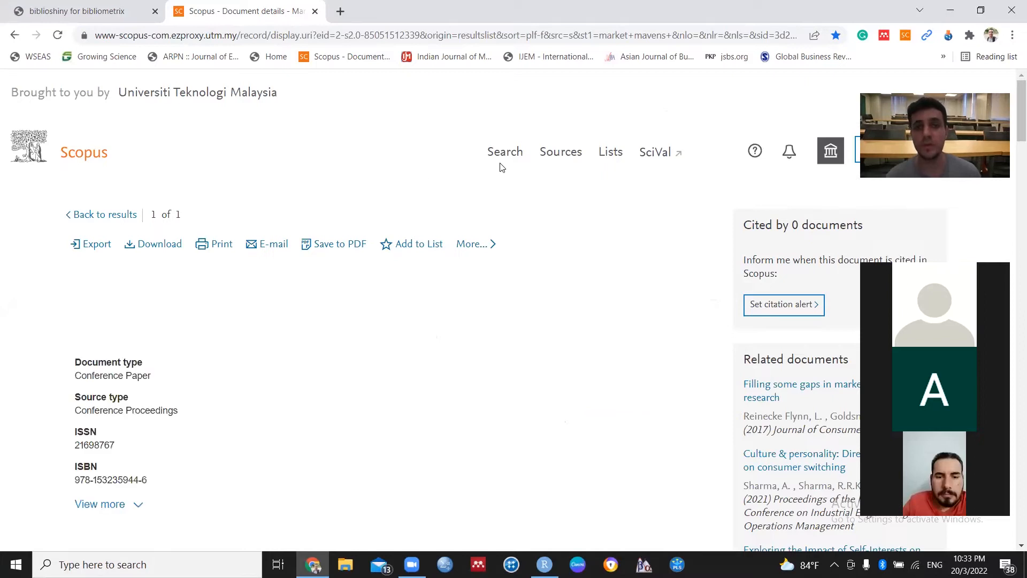
pyautogui.click(512, 155)
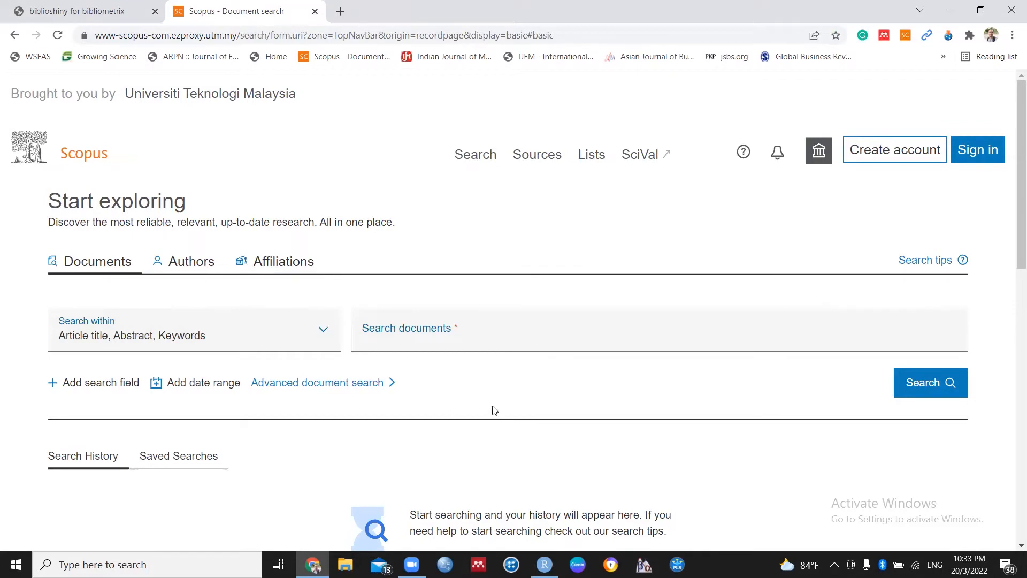
# Step: Search Scopus article titles, abstracts and keywords for "information sharing" and "social media", with each phrase in quotation marks
pyautogui.scroll(-1, 507, 291)
pyautogui.scroll(1, 507, 290)
pyautogui.click(499, 342)
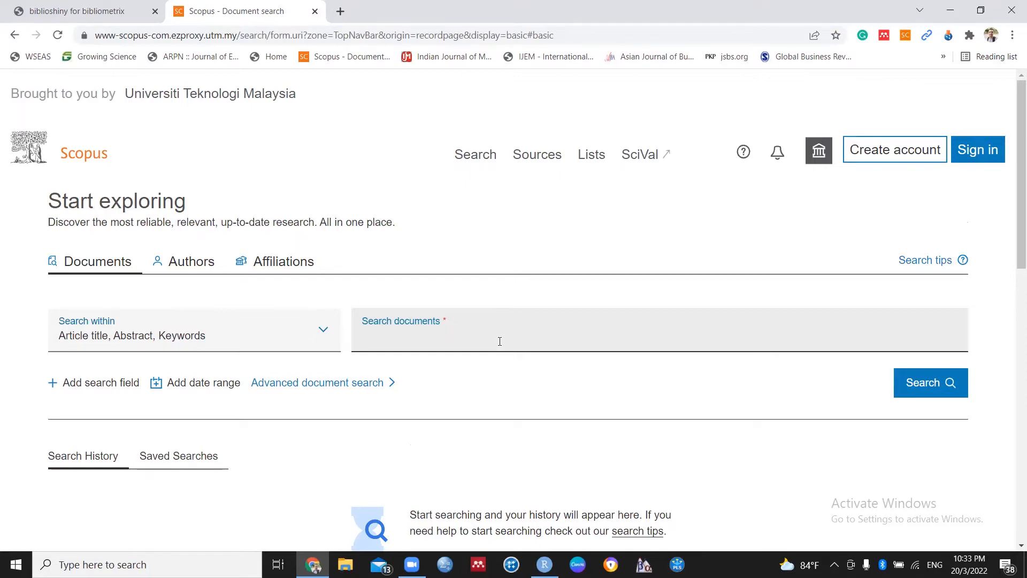
pyautogui.write('ing')
pyautogui.press('BackSpace')
pyautogui.write('formation sharing and')
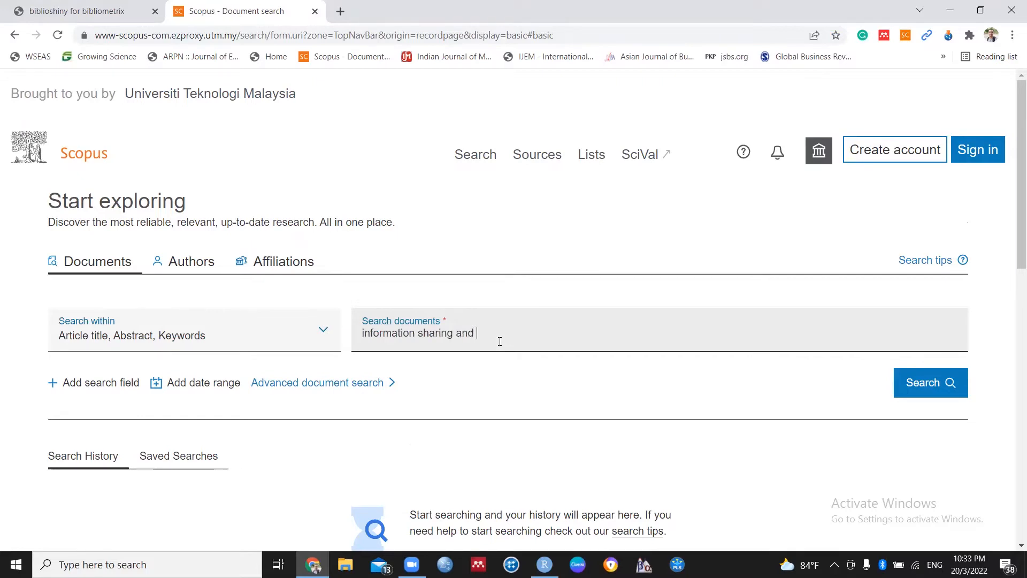
pyautogui.write(' soi')
pyautogui.write('cial medi')
pyautogui.write('a ')
pyautogui.write('"')
pyautogui.click(480, 333)
pyautogui.write('"')
pyautogui.click(453, 335)
pyautogui.write('"')
pyautogui.click(361, 335)
pyautogui.write('"')
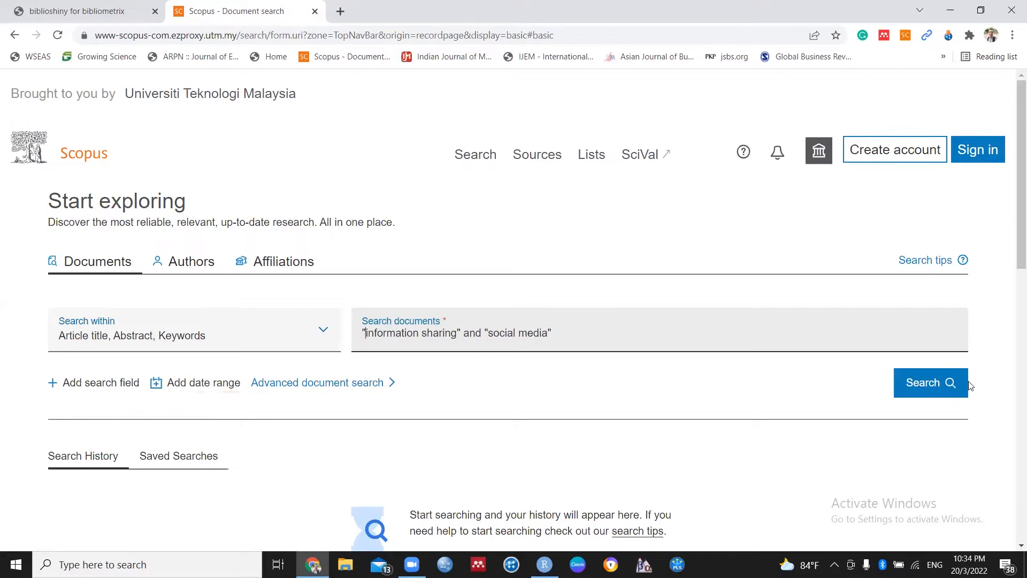
pyautogui.click(926, 391)
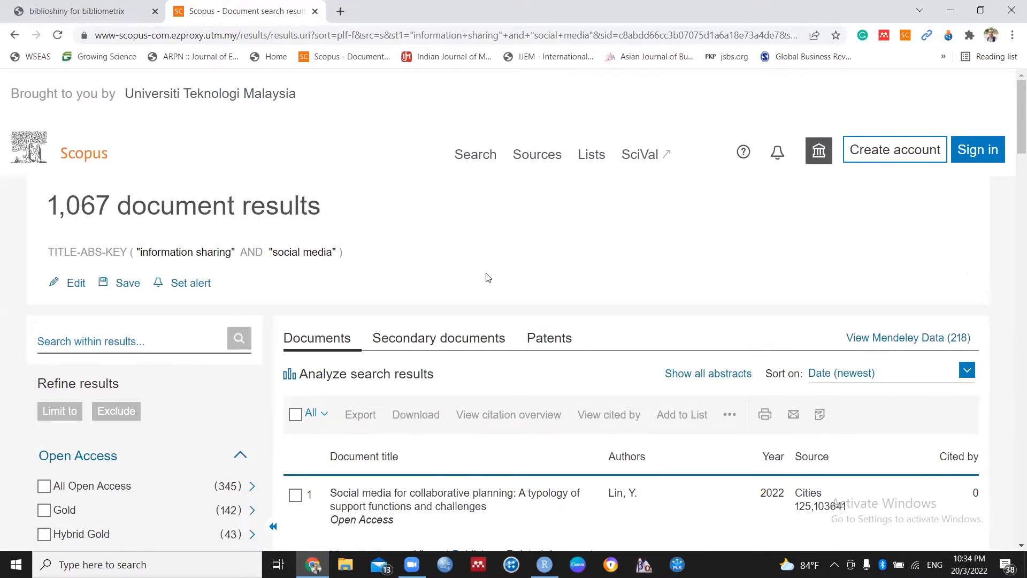
# Step: Examine the search results, the available refine filters from open access to language, and the total number of documents found
pyautogui.scroll(-6, 488, 278)
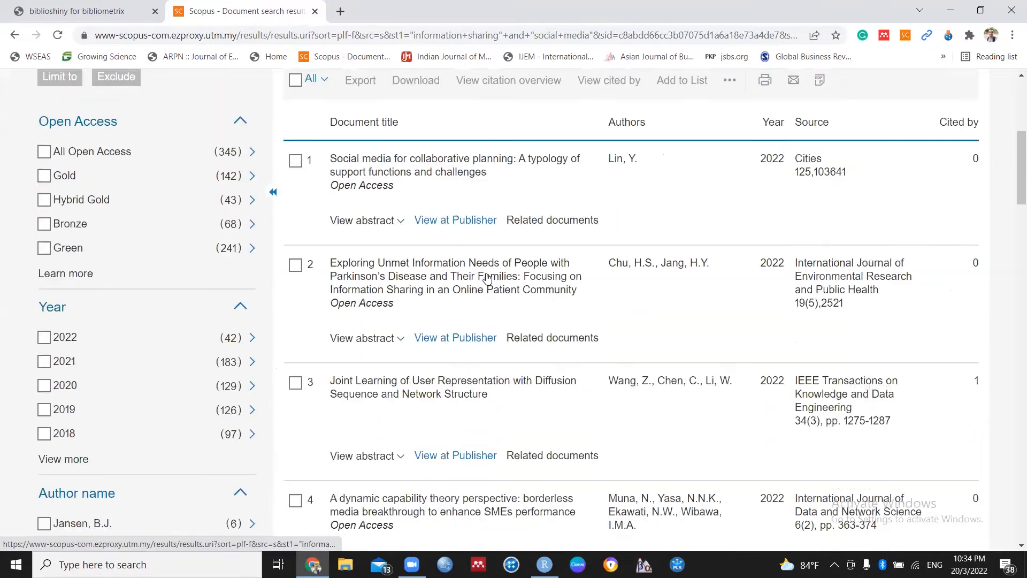
pyautogui.scroll(-9, 209, 260)
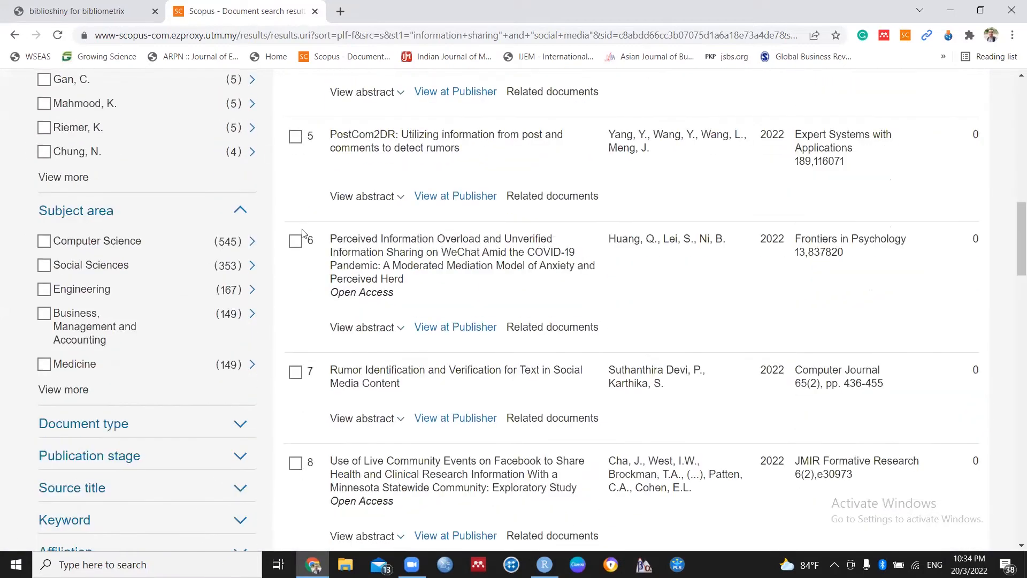
pyautogui.scroll(-1, 167, 239)
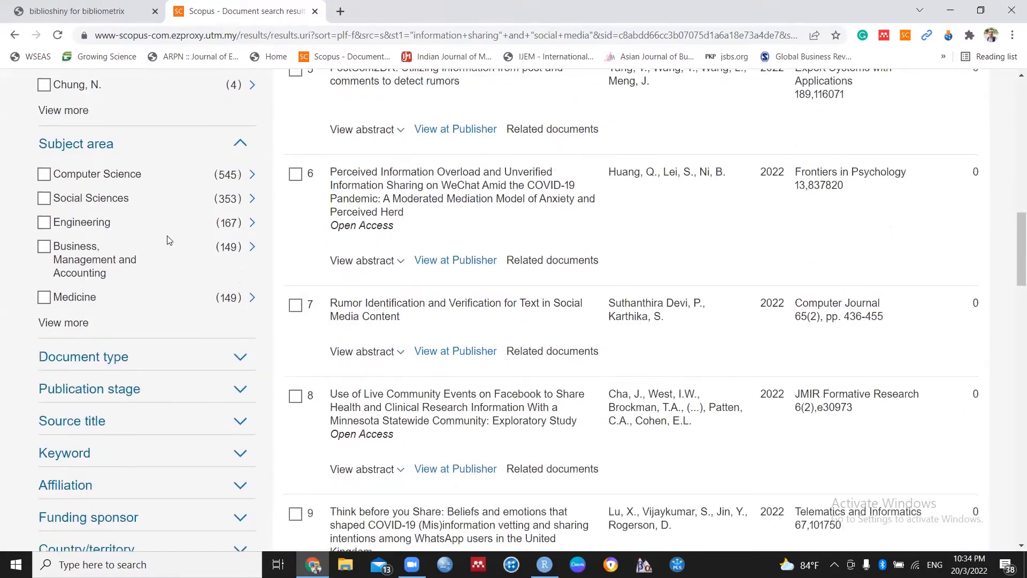
pyautogui.scroll(8, 168, 239)
pyautogui.scroll(-10, 227, 291)
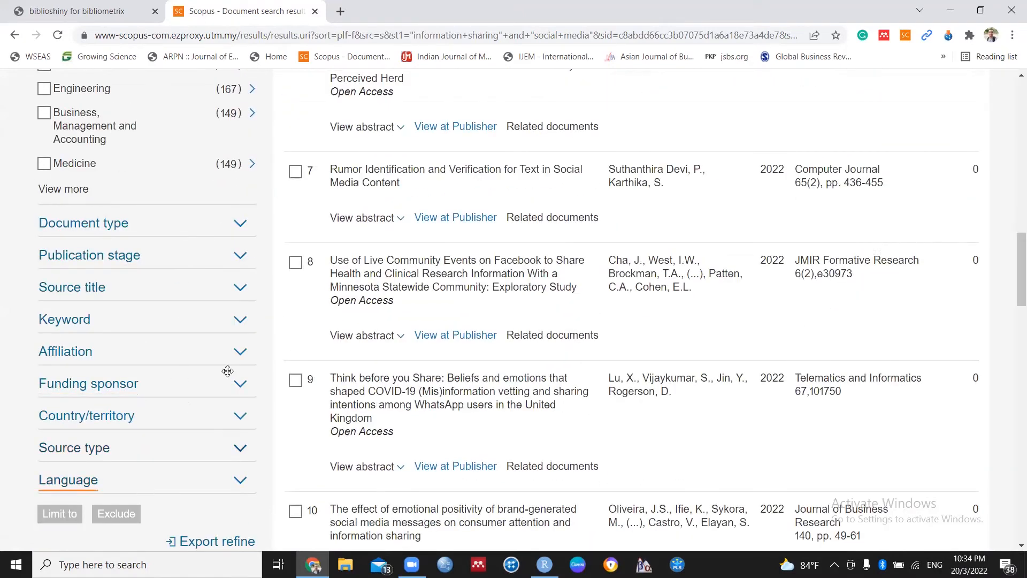
pyautogui.scroll(15, 184, 306)
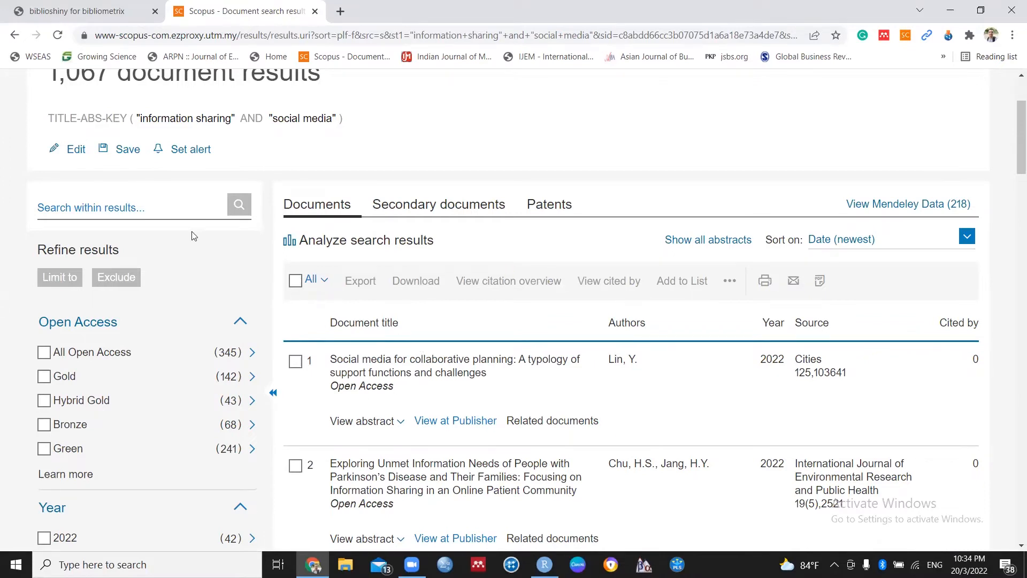
pyautogui.scroll(2, 38, 147)
pyautogui.moveTo(38, 147); pyautogui.dragTo(321, 147)
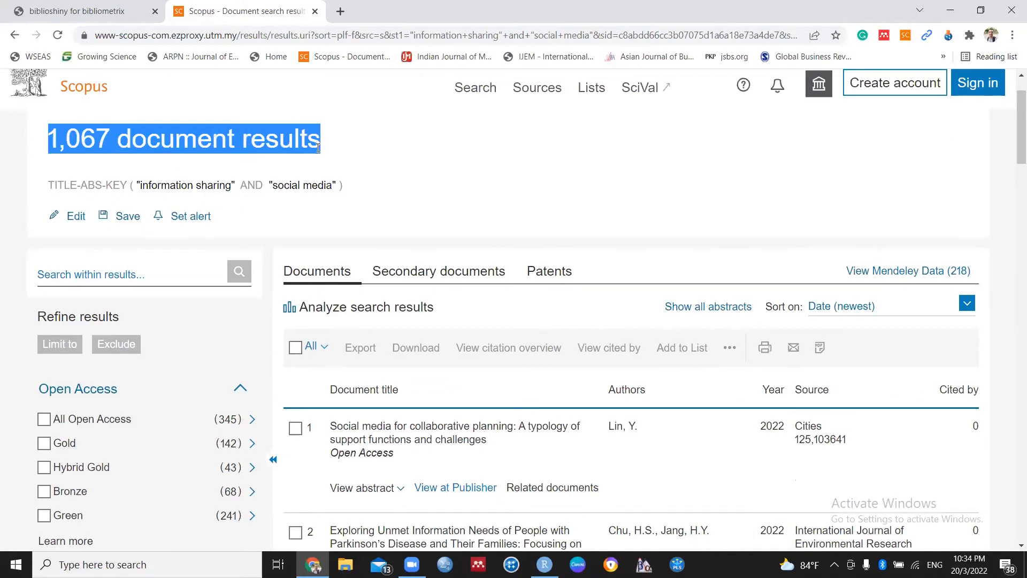
# Step: Export all search results as BibTeX with citation information, bibliographical information, abstract & keywords, and included references
pyautogui.click(296, 349)
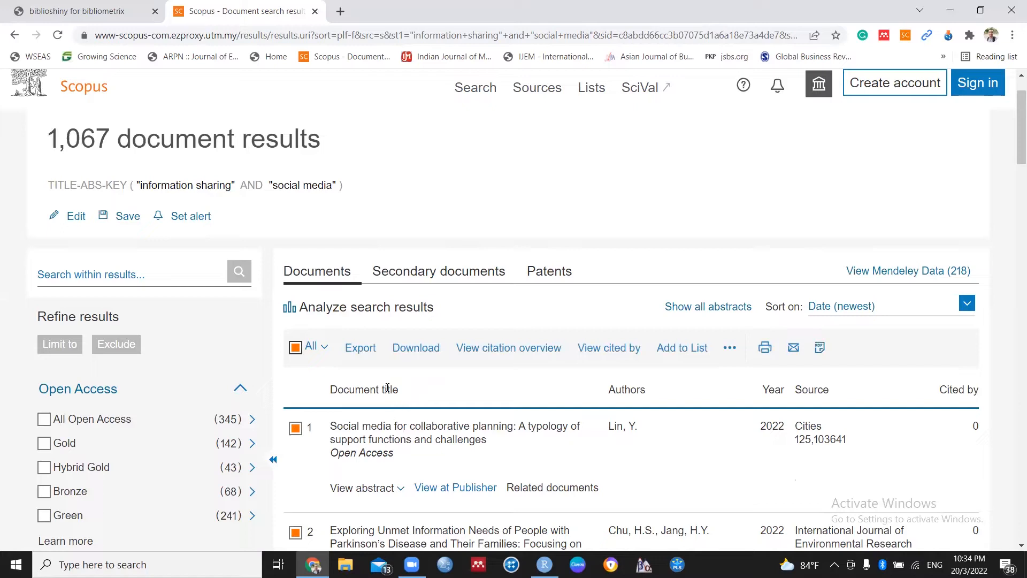
pyautogui.click(367, 354)
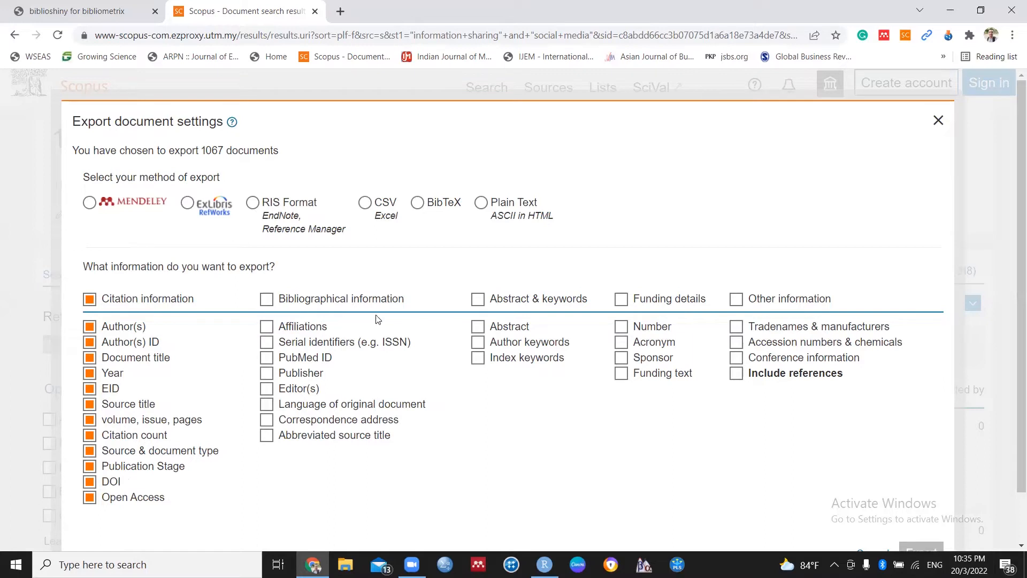
pyautogui.click(266, 298)
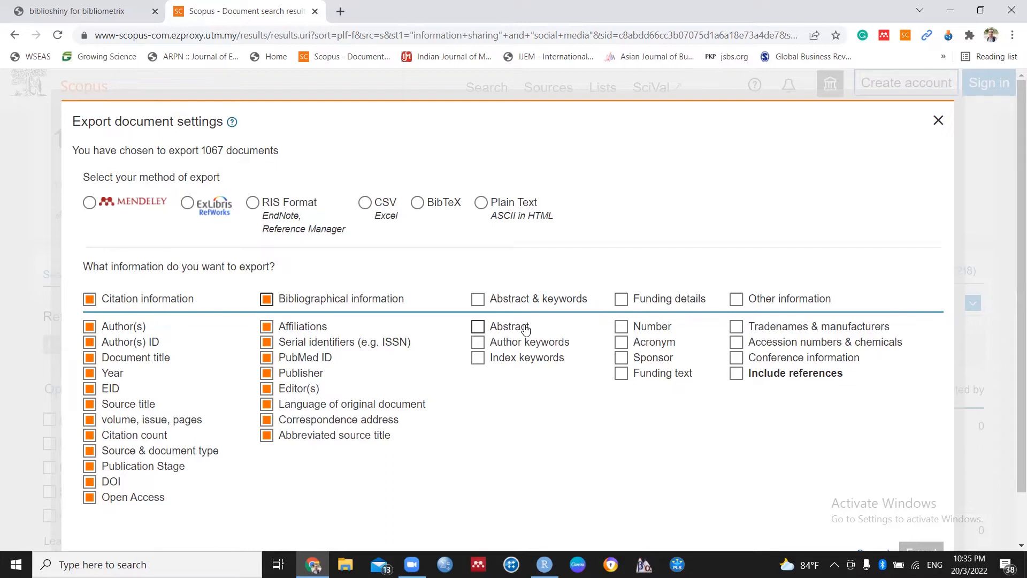
pyautogui.click(479, 308)
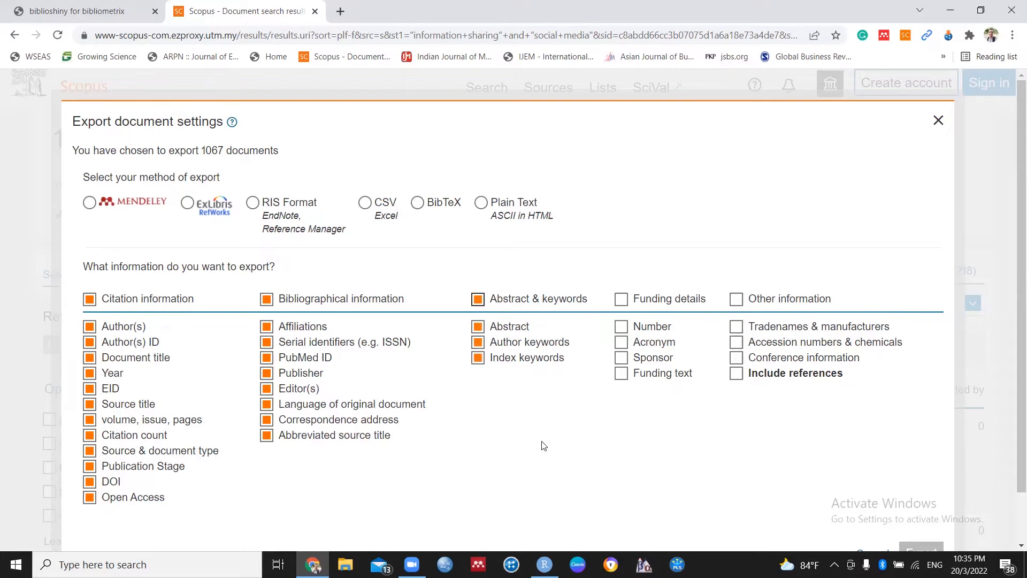
pyautogui.click(729, 378)
pyautogui.click(418, 204)
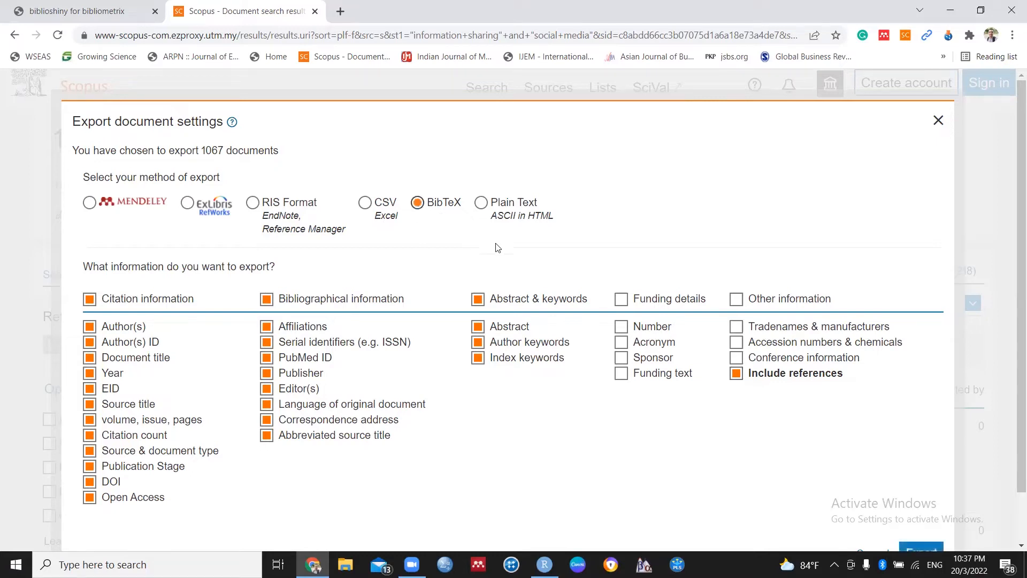
pyautogui.scroll(-1, 823, 454)
pyautogui.click(926, 503)
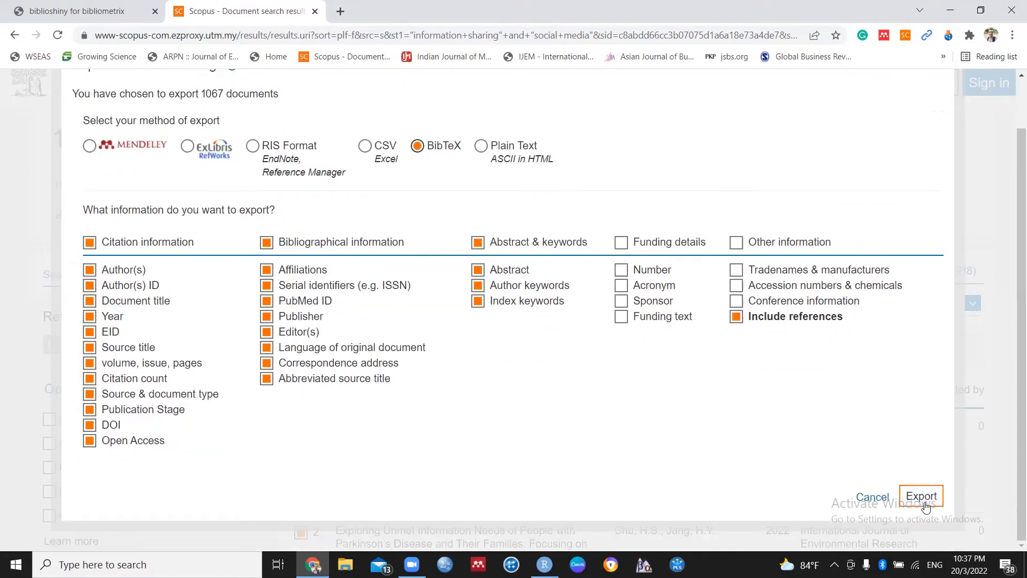
pyautogui.click(925, 503)
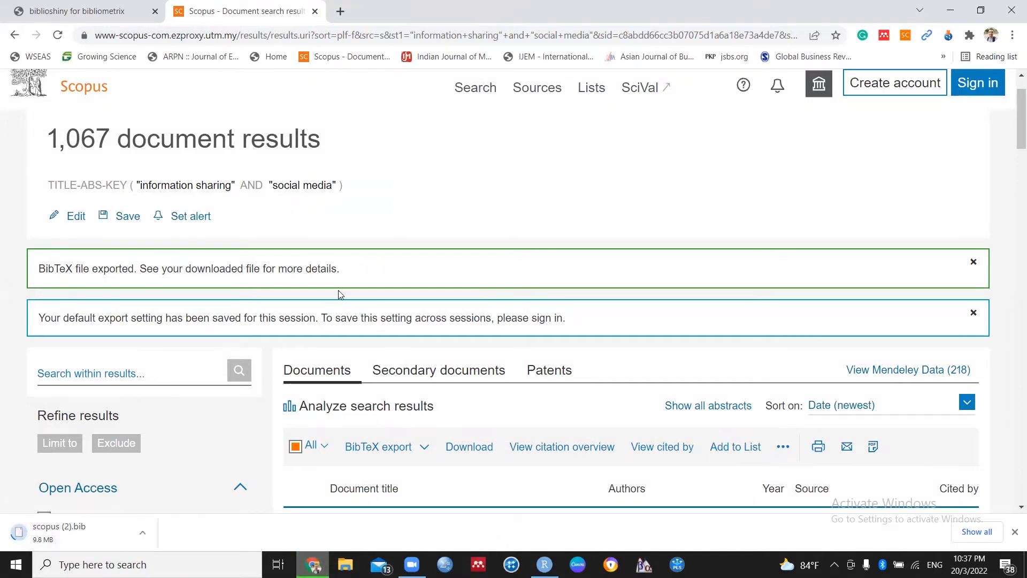
# Step: Show the downloaded scopus (2).bib file in its Downloads folder, and minimize the folder window
pyautogui.click(143, 537)
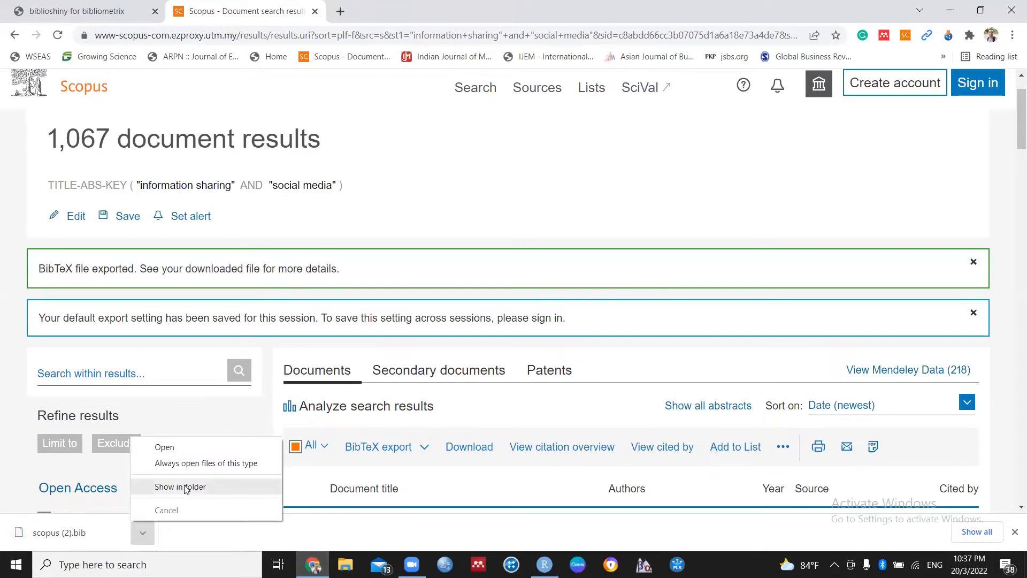
pyautogui.click(193, 485)
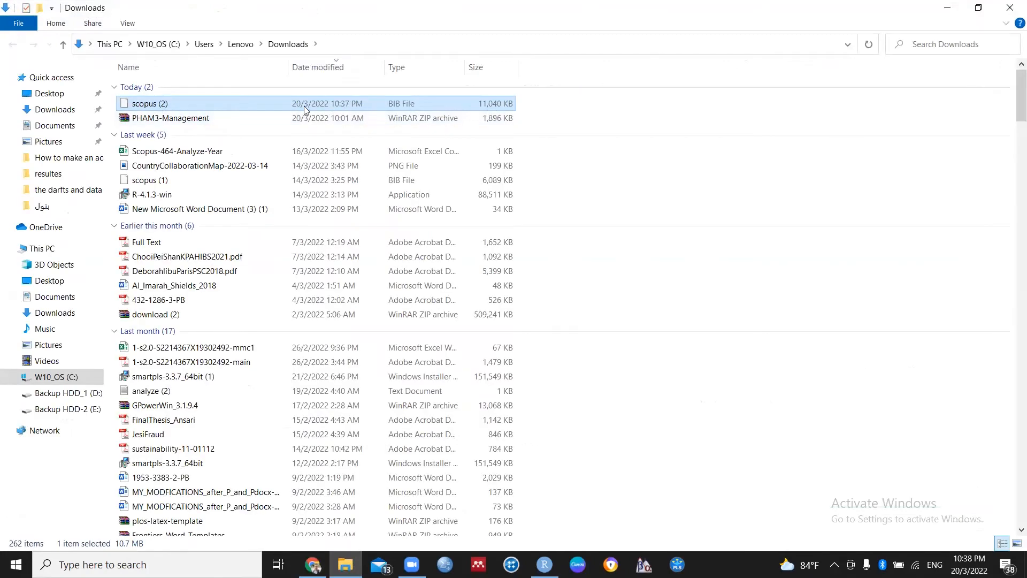
pyautogui.click(948, 7)
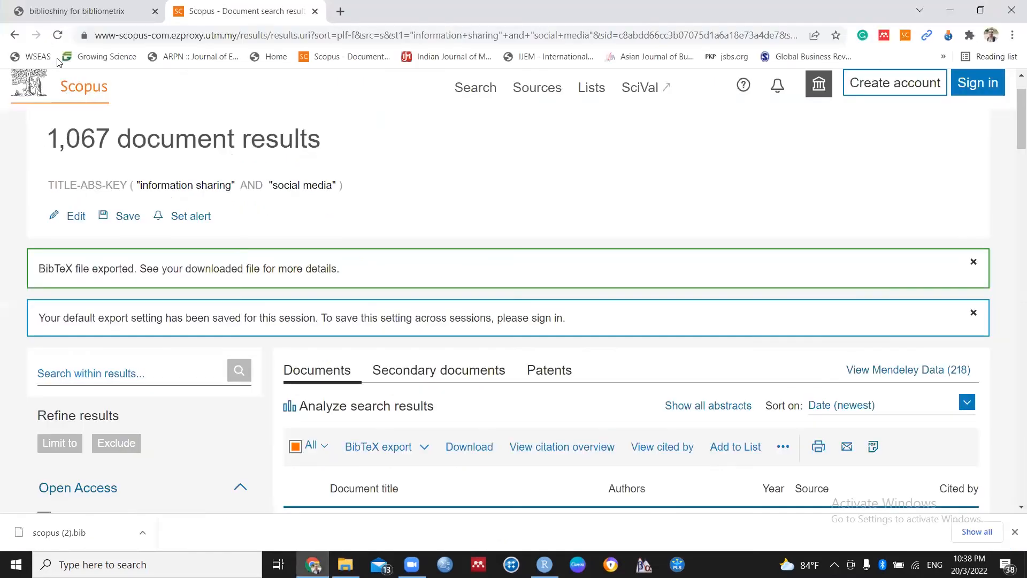
# Step: Return to biblioshiny and set the data import to raw file(s) with Scopus as the database
pyautogui.click(79, 10)
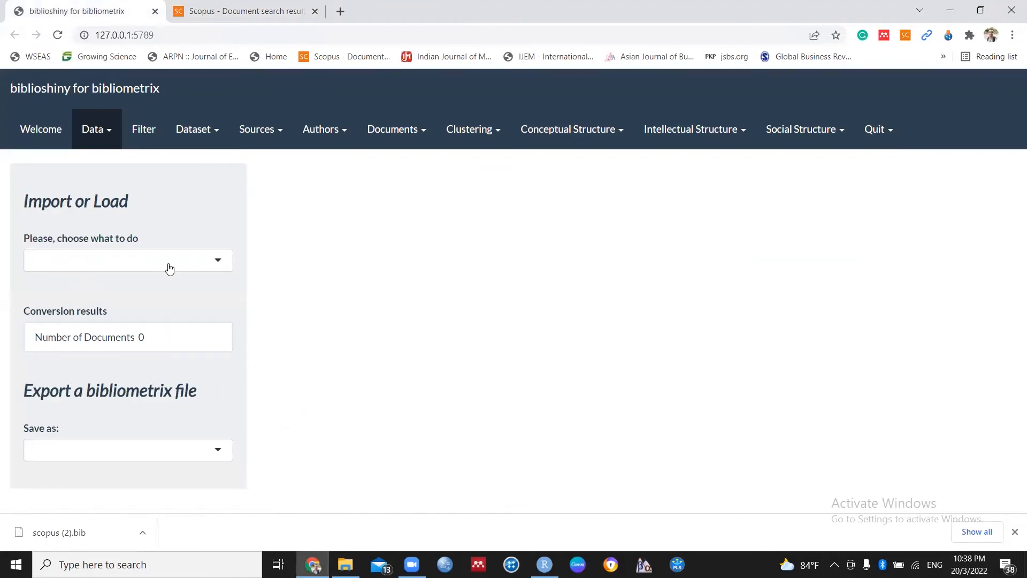
pyautogui.click(197, 262)
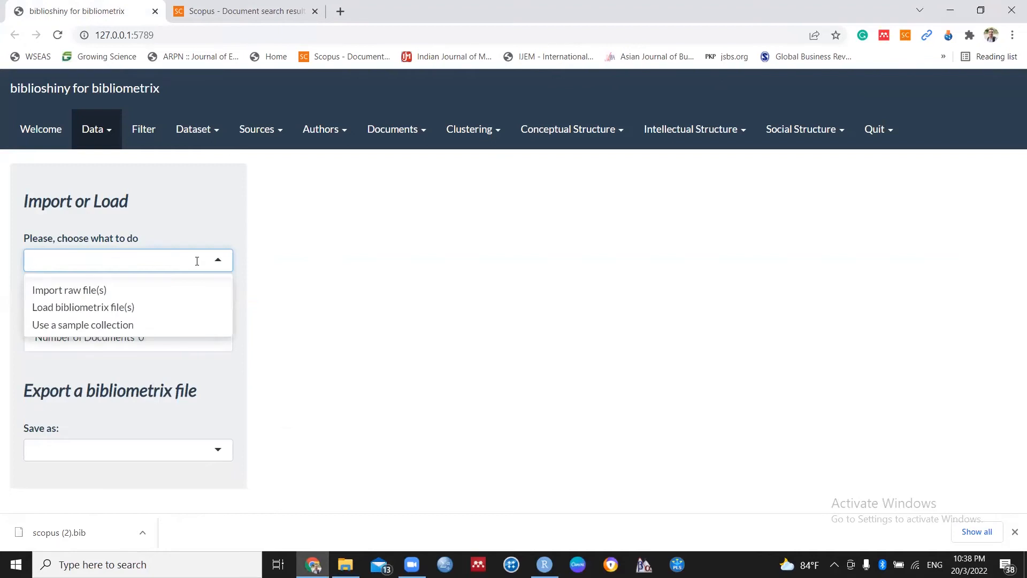
pyautogui.click(105, 290)
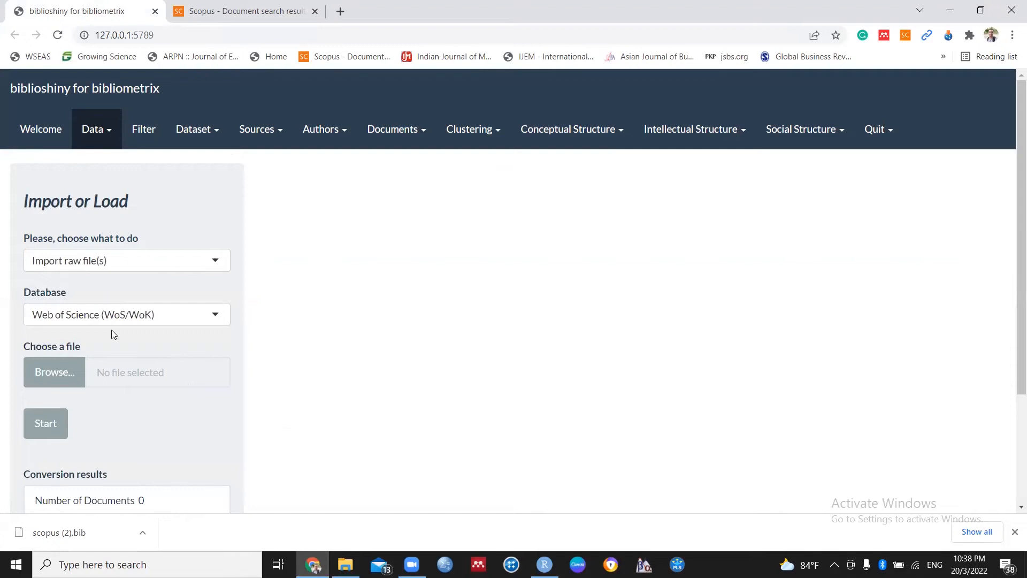
pyautogui.click(196, 321)
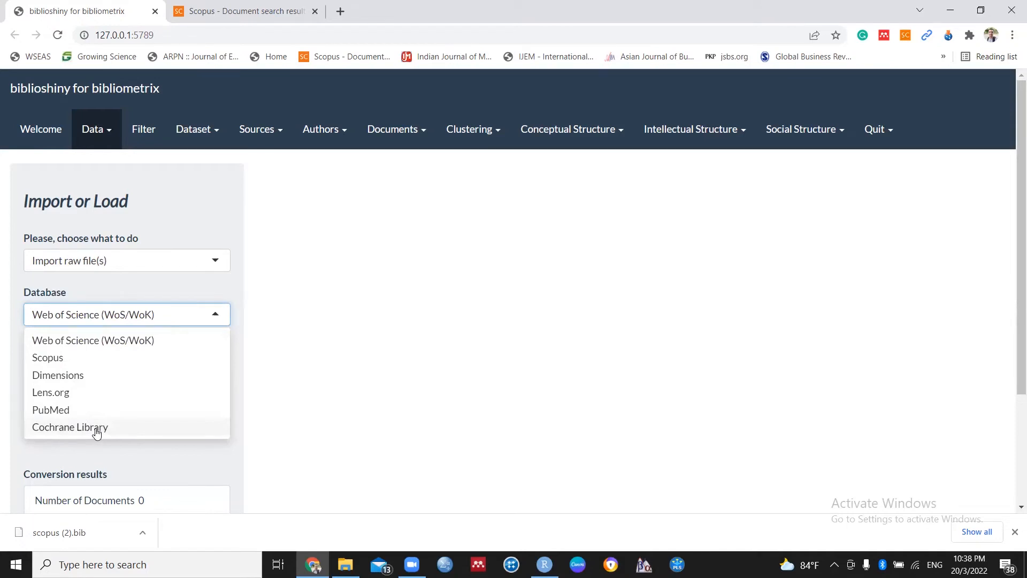
pyautogui.click(53, 359)
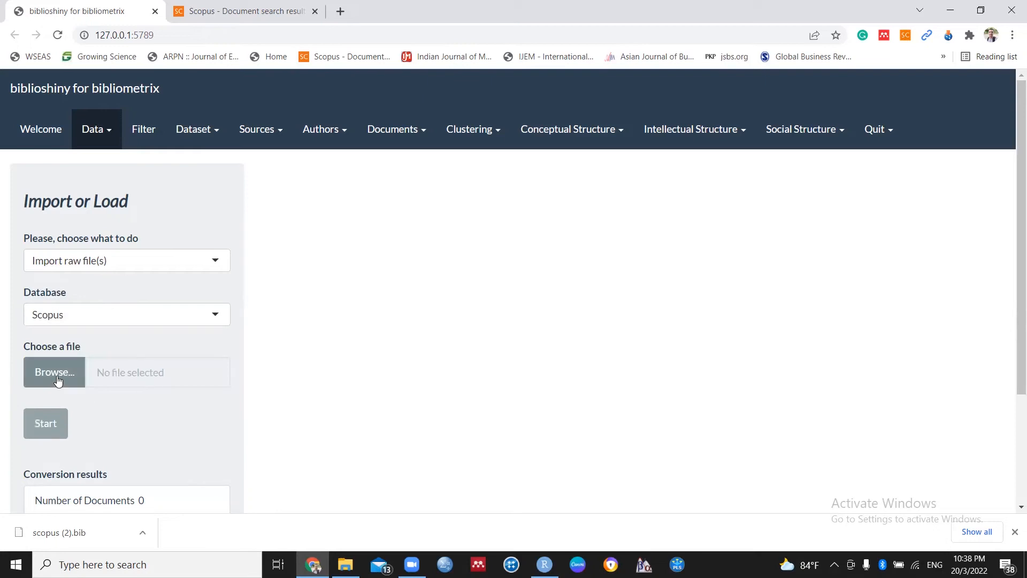
# Step: Upload scopus (2).bib from the Downloads folder as the file to import
pyautogui.click(57, 373)
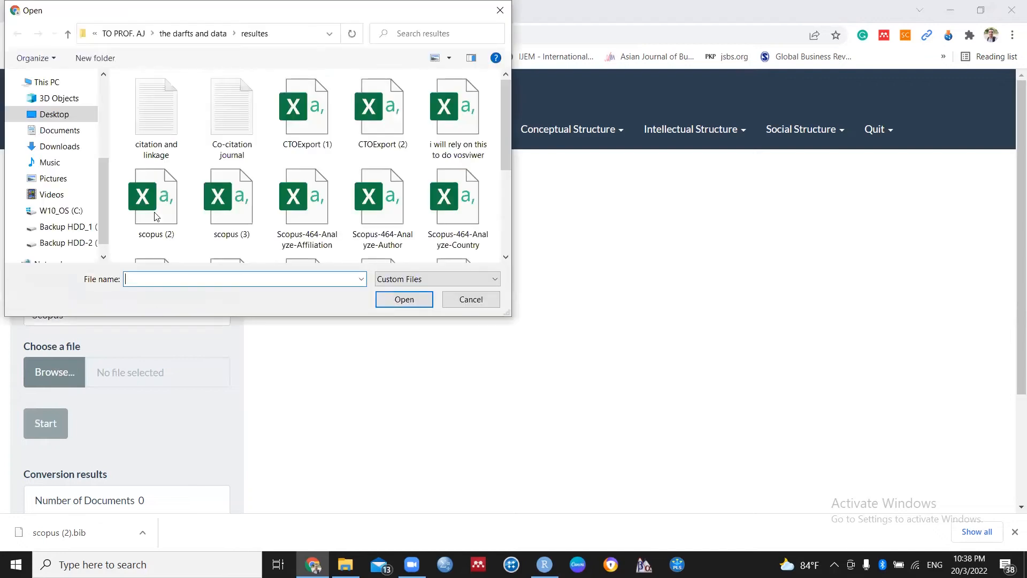
pyautogui.click(75, 149)
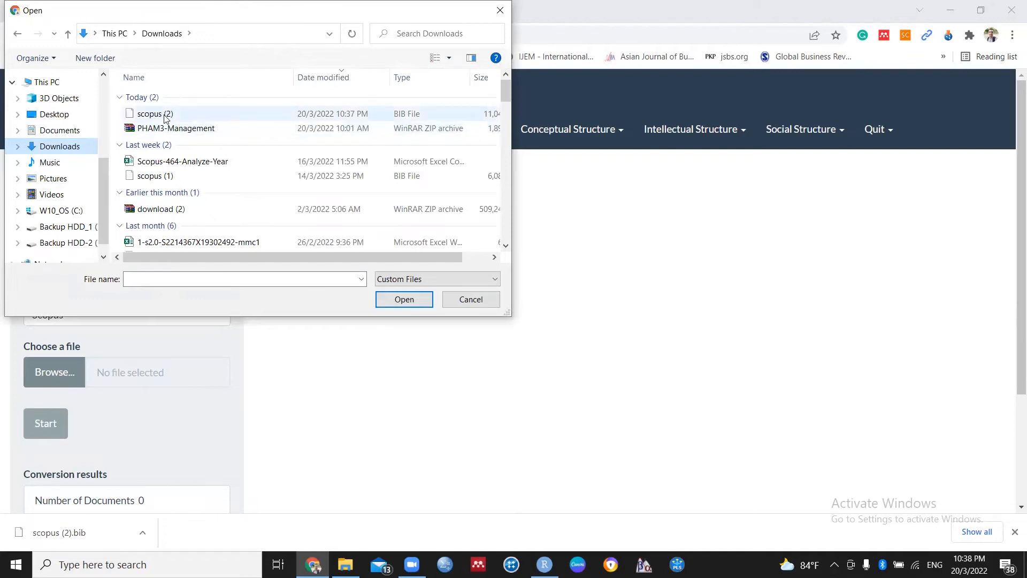
pyautogui.click(194, 111)
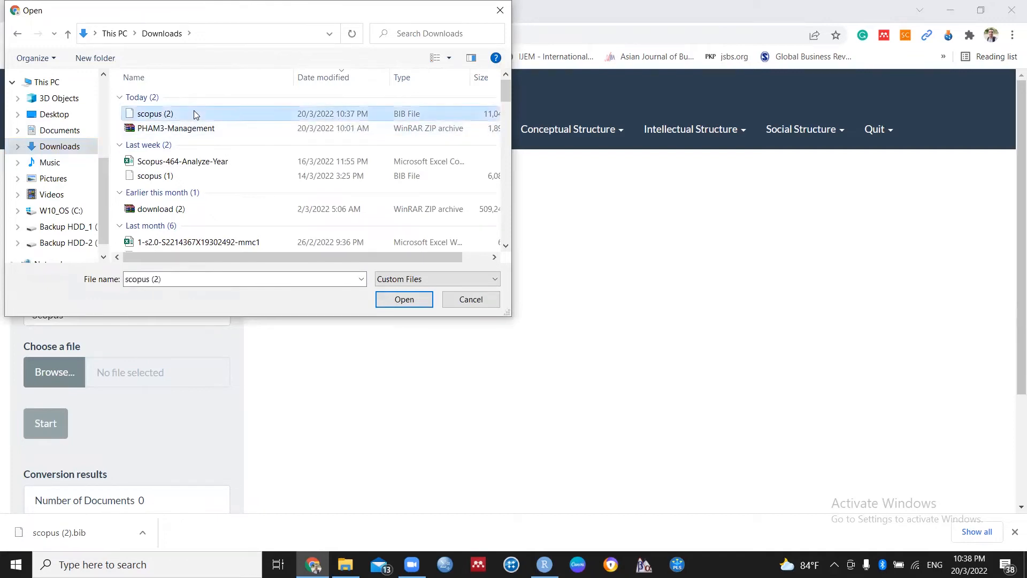
pyautogui.doubleClick(194, 111)
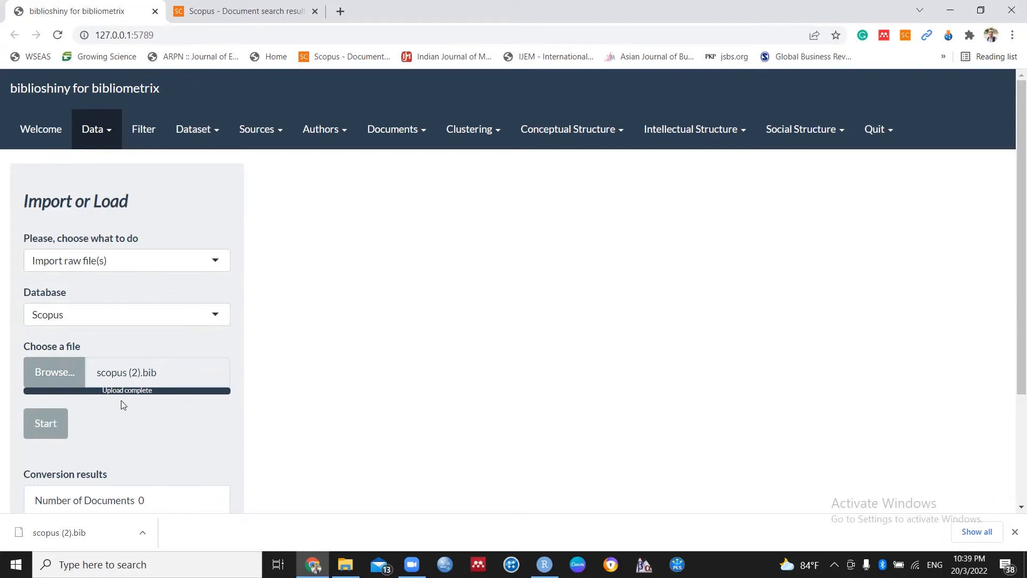
# Step: Start converting the uploaded scopus (2).bib file into a bibliographic collection
pyautogui.scroll(-2, 146, 395)
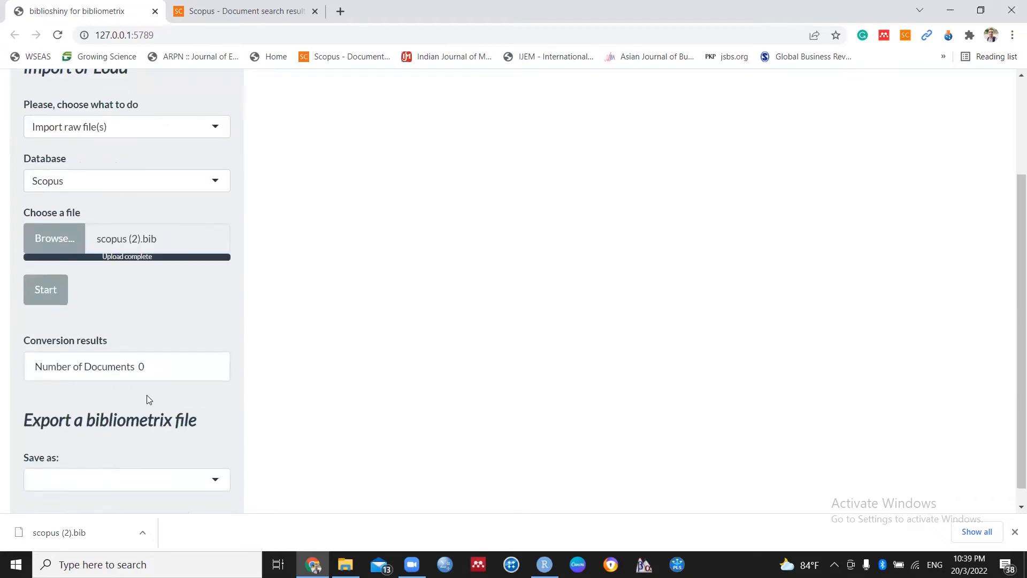
pyautogui.scroll(1, 129, 291)
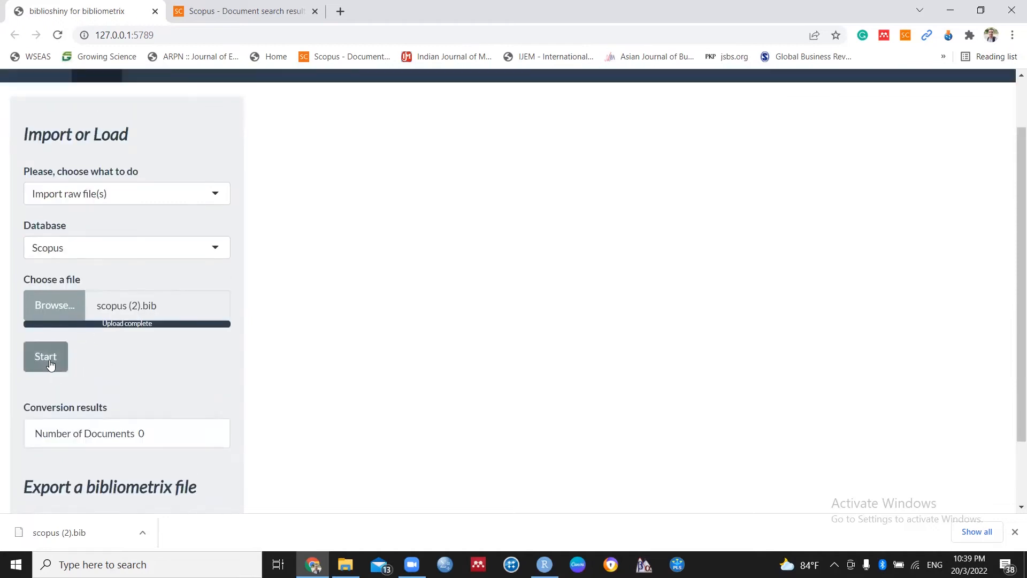
pyautogui.scroll(1, 51, 363)
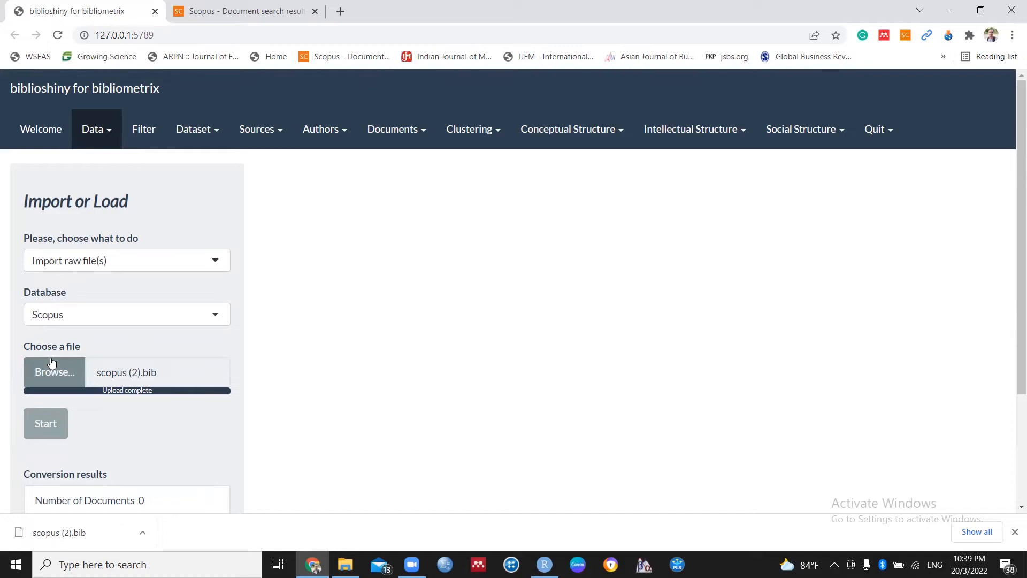
pyautogui.click(46, 423)
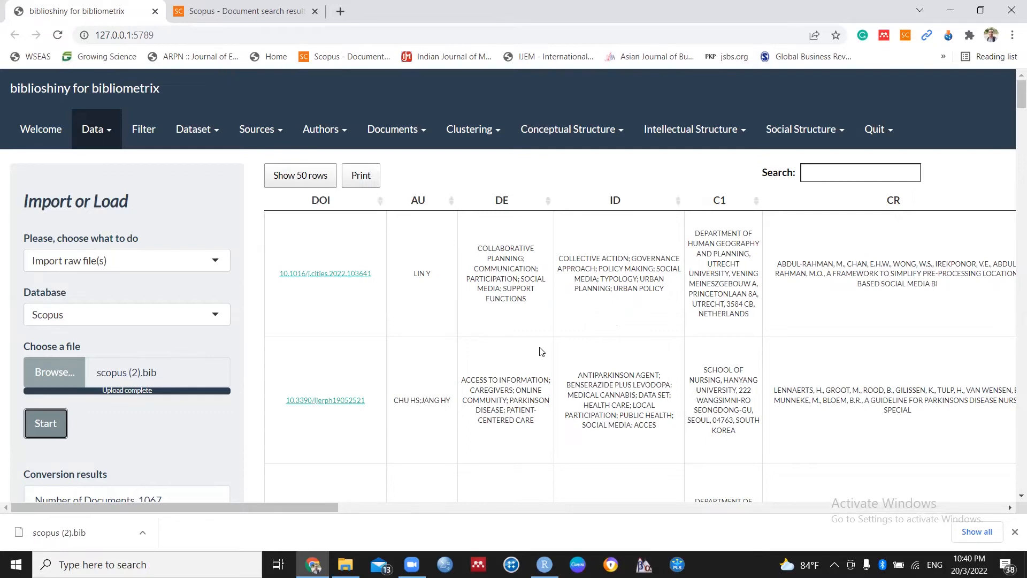
# Step: Look through the imported records table, from the DOI column across to the SR column and back
pyautogui.scroll(-1, 541, 351)
pyautogui.scroll(-2, 541, 351)
pyautogui.scroll(2, 542, 351)
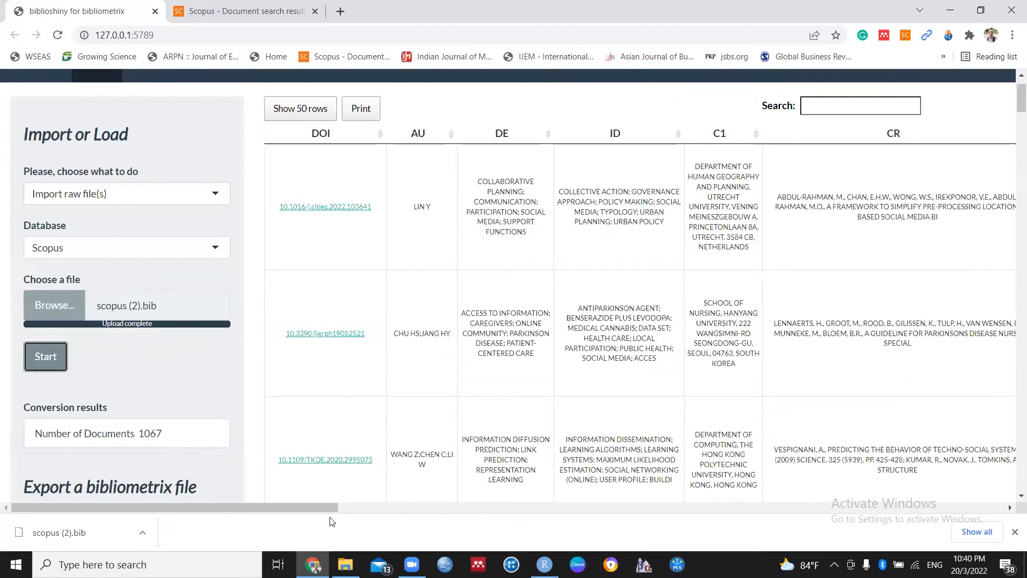
pyautogui.moveTo(316, 508); pyautogui.dragTo(1011, 512)
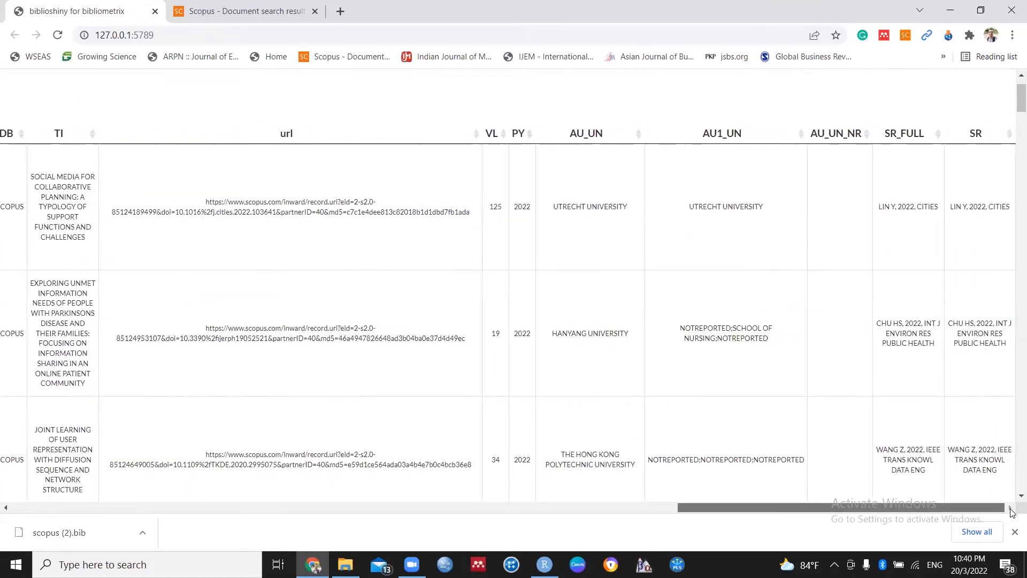
pyautogui.moveTo(1012, 512); pyautogui.dragTo(305, 473)
pyautogui.scroll(2, 214, 251)
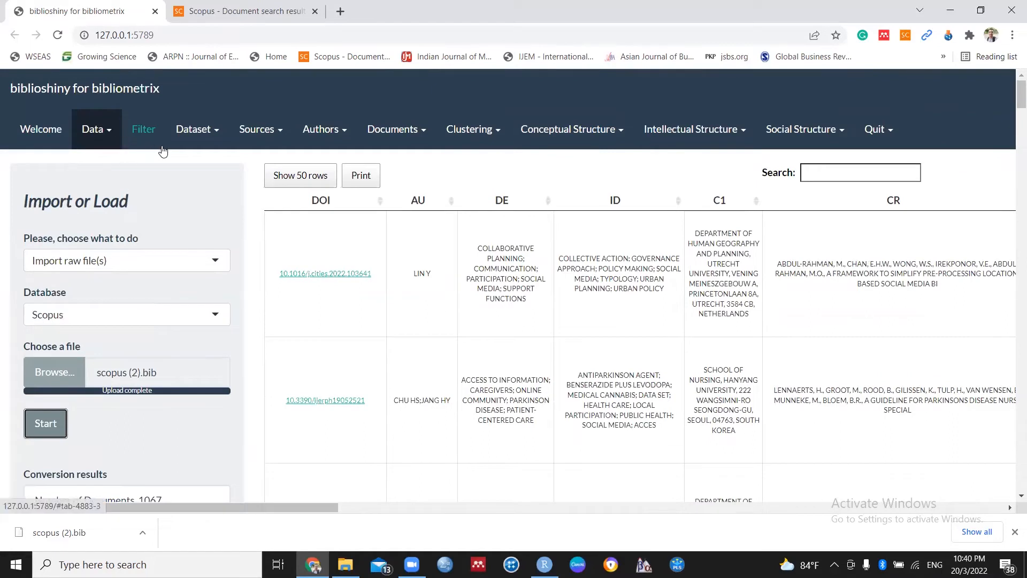
# Step: Open the dataset's Main Information and read it through, from timespan and document types to author collaboration
pyautogui.click(201, 138)
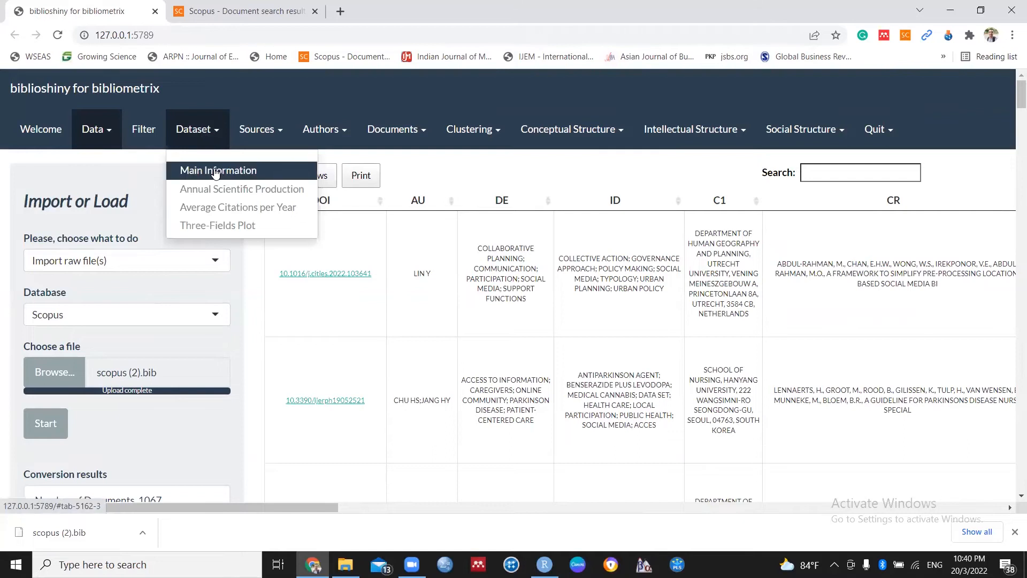
pyautogui.click(213, 172)
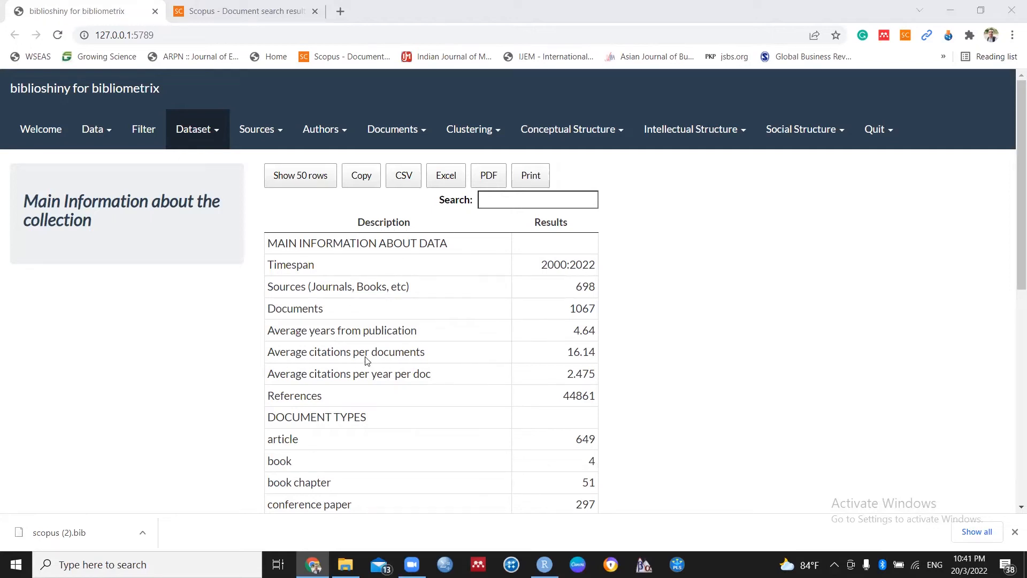
pyautogui.scroll(-2, 364, 361)
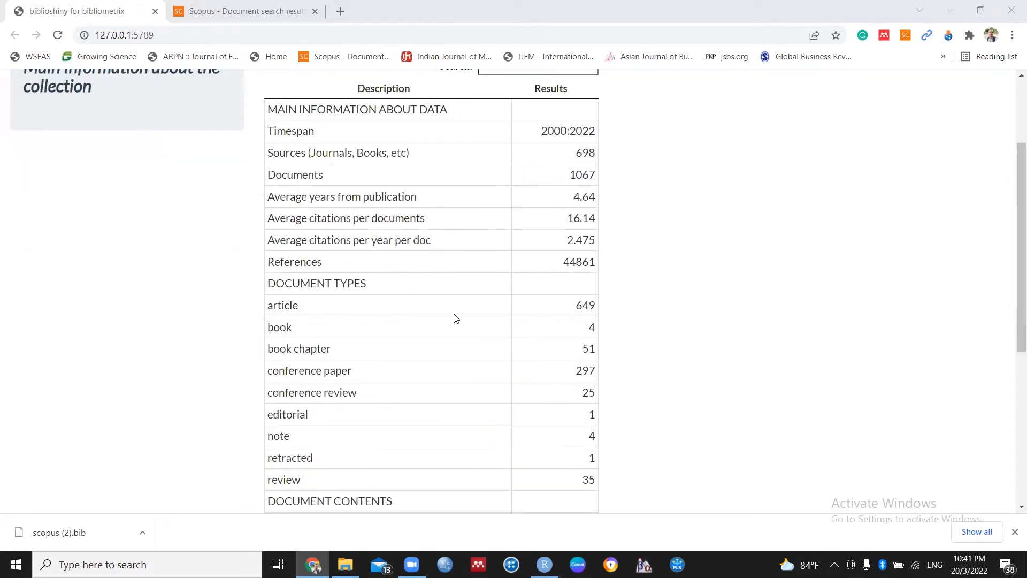
pyautogui.scroll(-1, 456, 320)
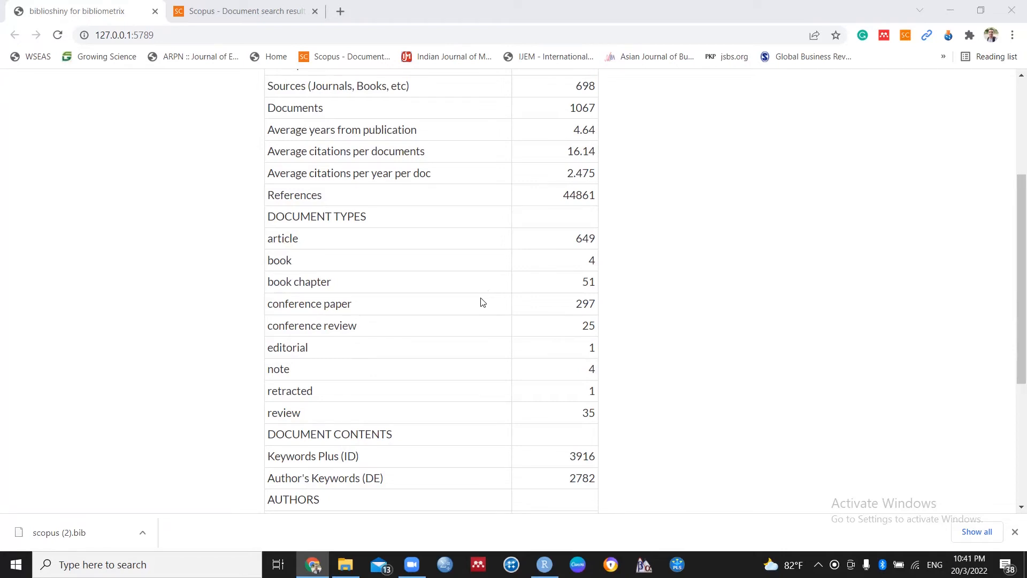
pyautogui.scroll(-5, 483, 303)
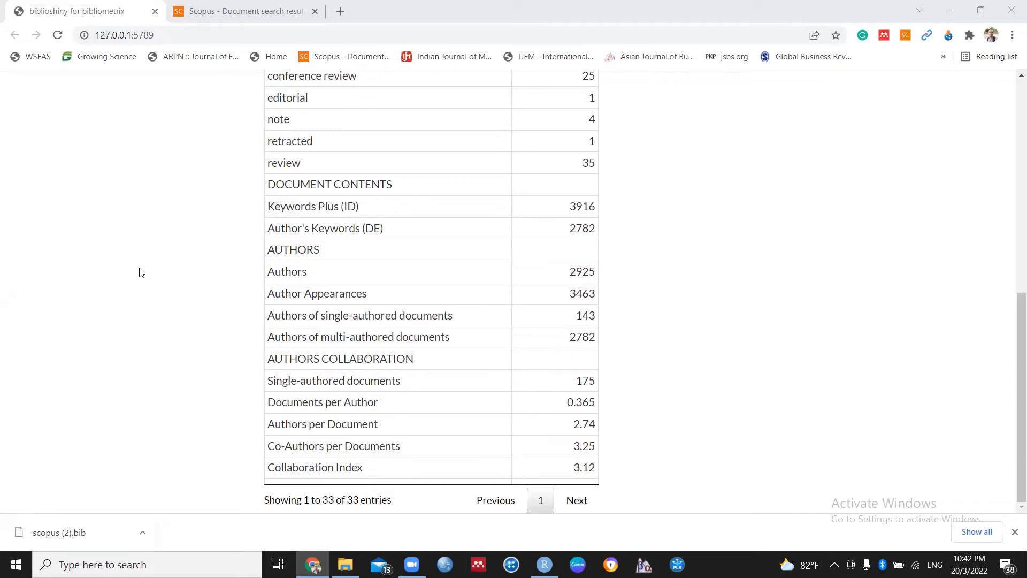
pyautogui.scroll(8, 141, 273)
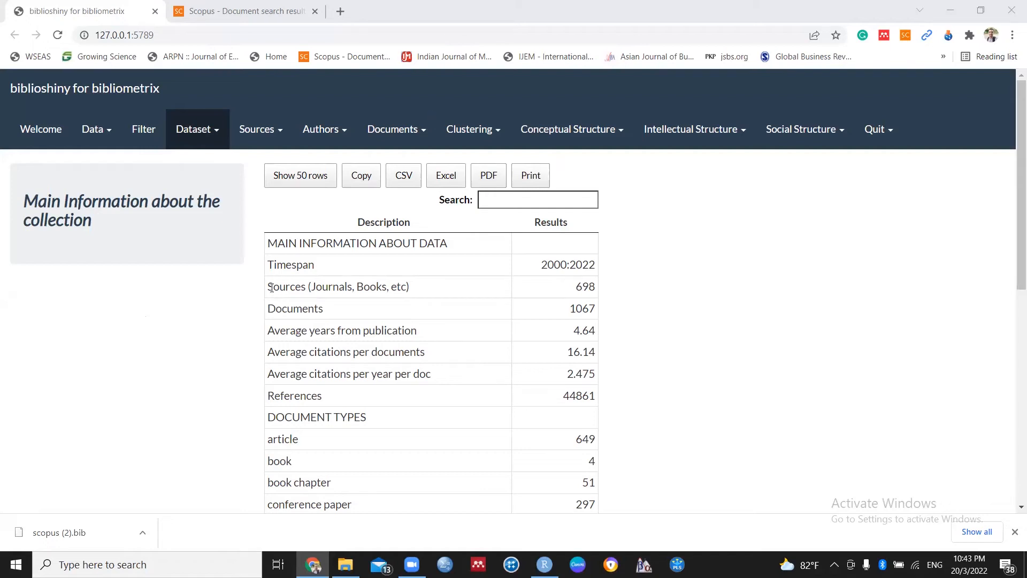
# Step: View the dataset's Annual Scientific Production plot with its dpi export choices, and the Average Citations per Year plot
pyautogui.click(202, 135)
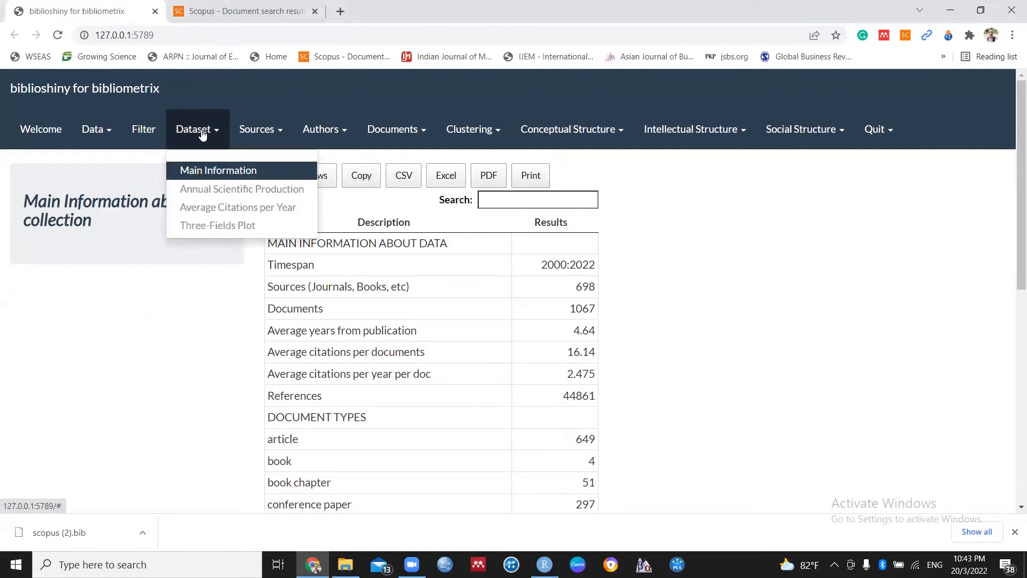
pyautogui.click(239, 190)
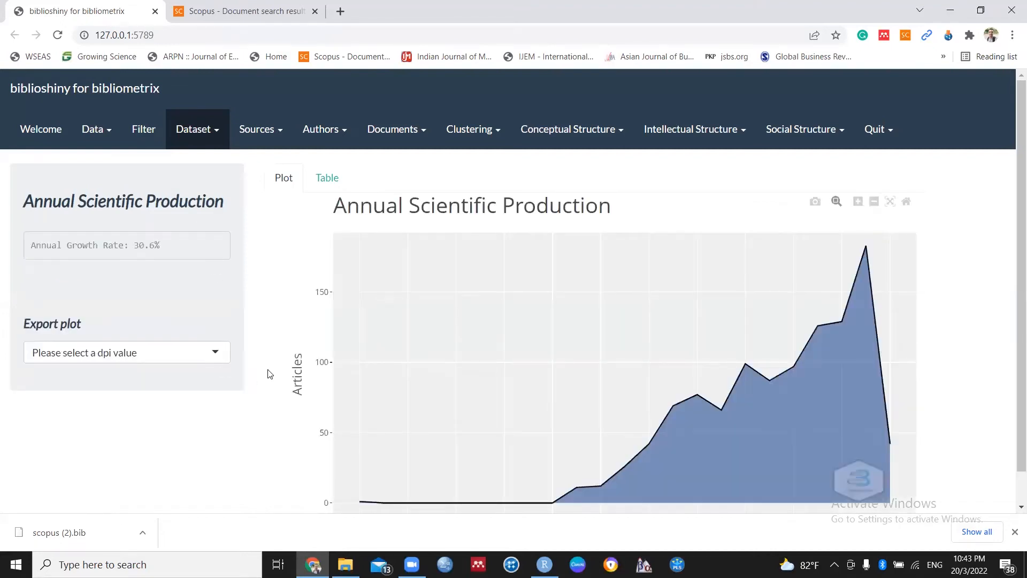
pyautogui.scroll(-1, 270, 373)
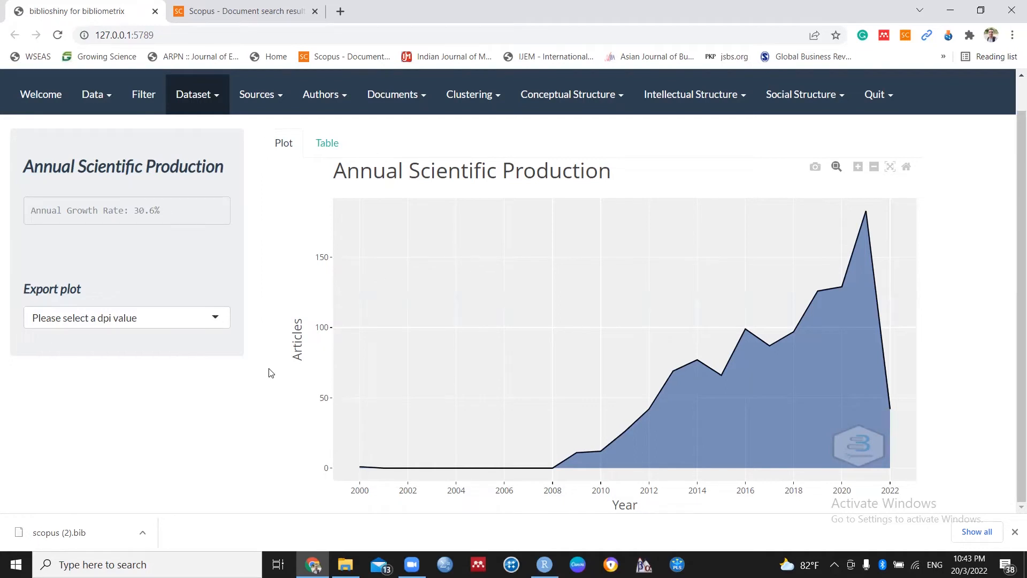
pyautogui.click(106, 329)
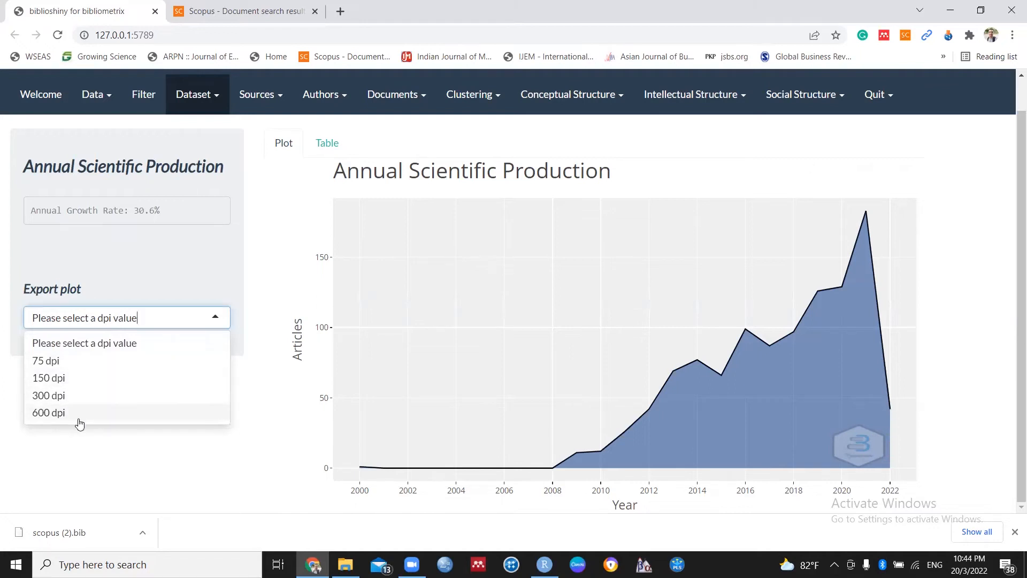
pyautogui.click(116, 458)
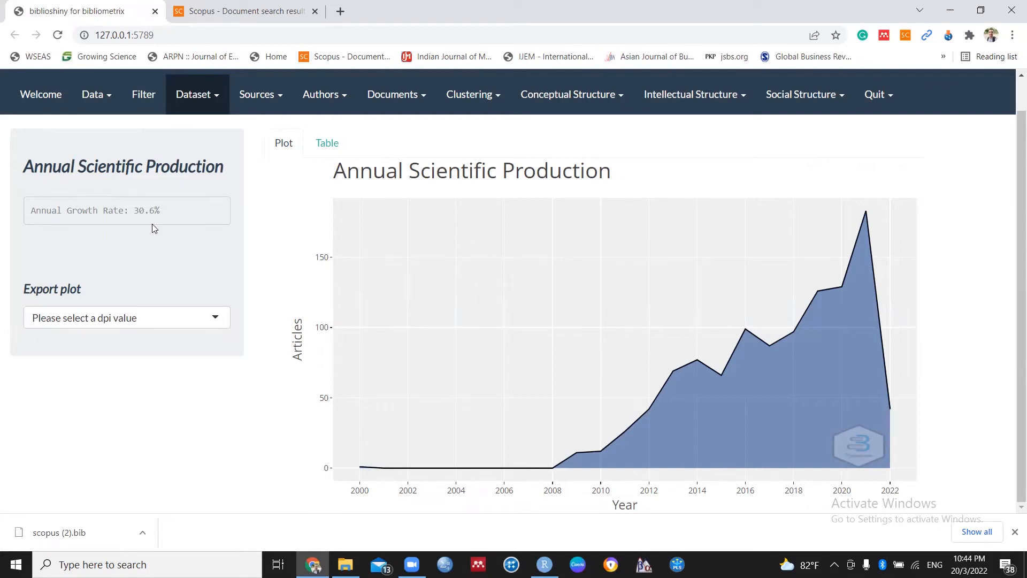
pyautogui.click(218, 99)
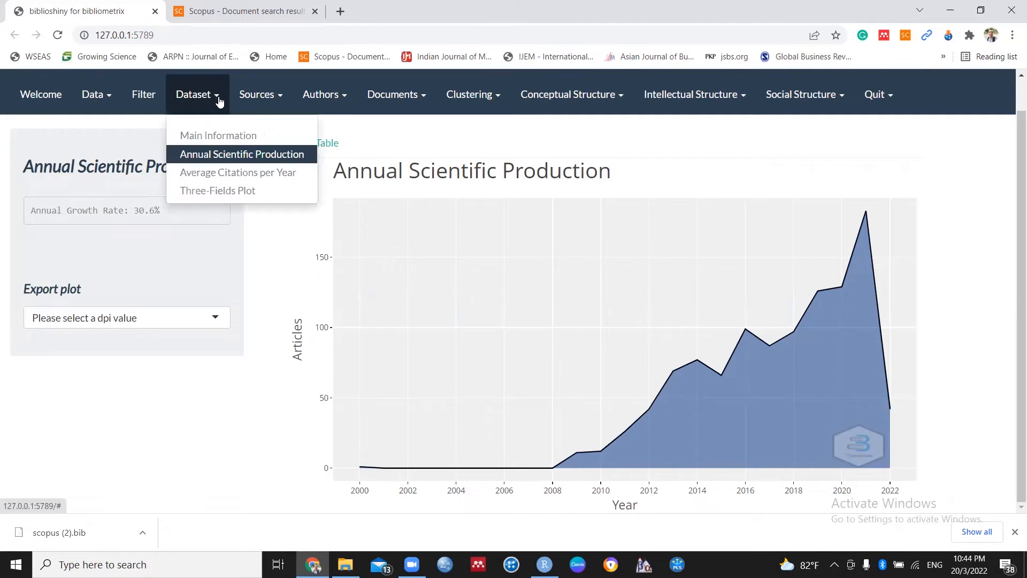
pyautogui.click(242, 172)
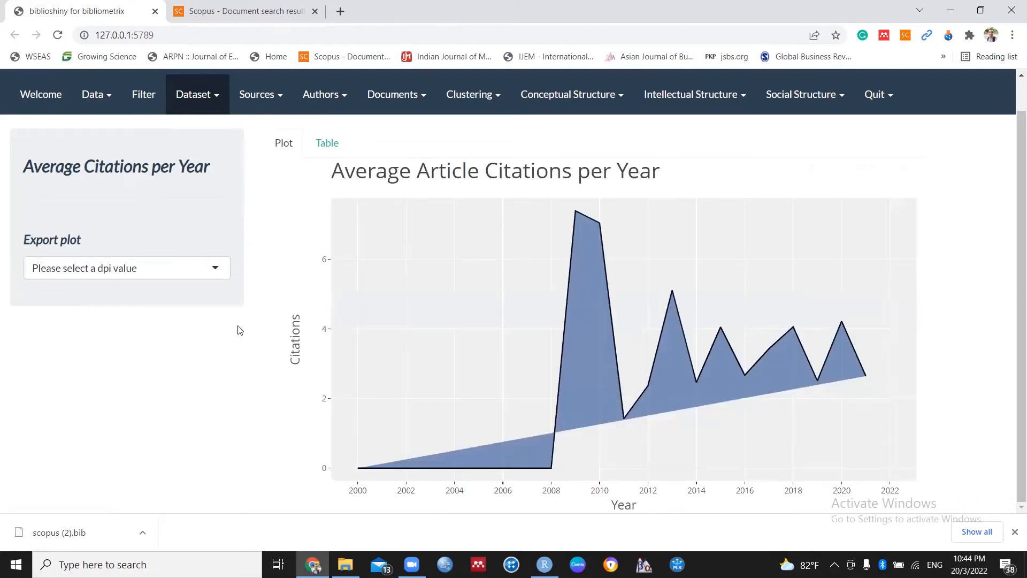
# Step: Generate the dataset's Three-Fields Plot with Authors as middle field, References as left field and Keywords as right field, 20 middle and left items
pyautogui.click(199, 98)
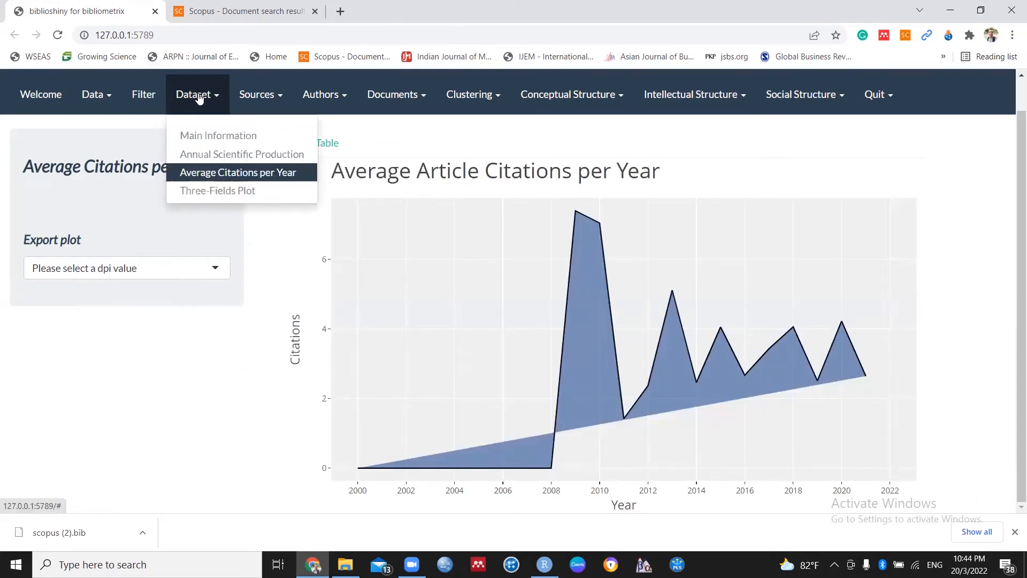
pyautogui.click(230, 191)
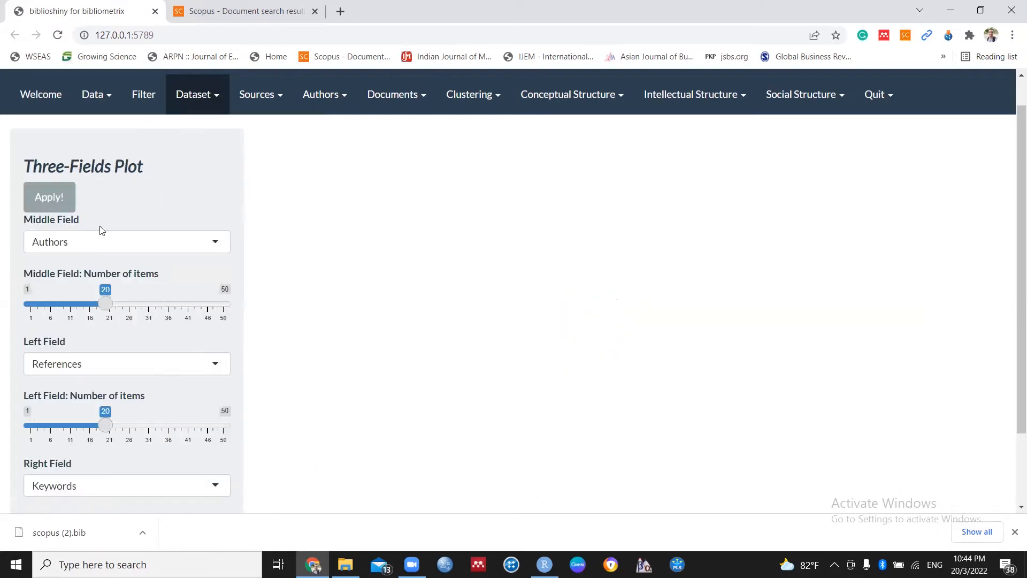
pyautogui.click(55, 198)
pyautogui.click(55, 198)
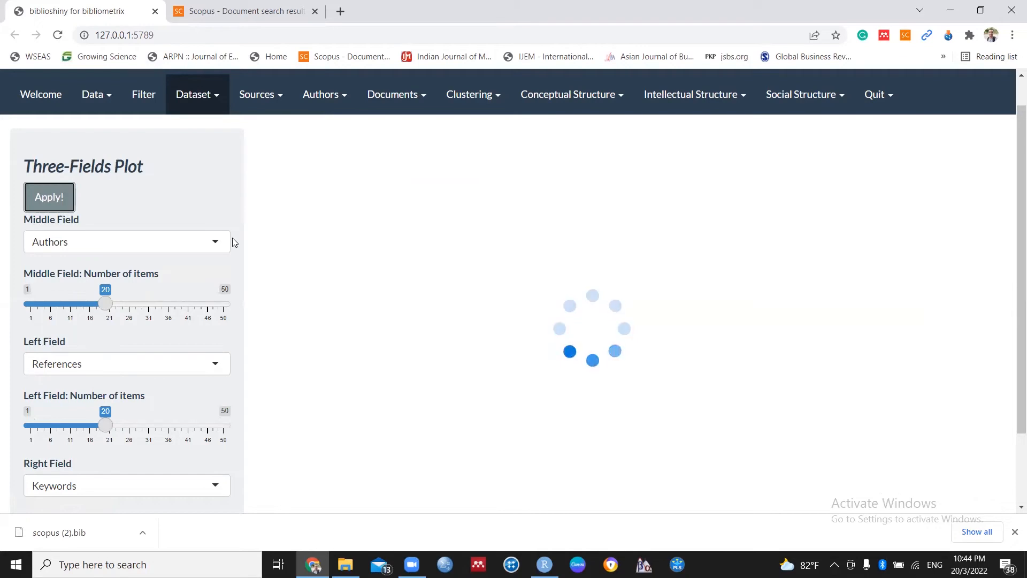
pyautogui.scroll(-2, 233, 239)
pyautogui.scroll(2, 233, 238)
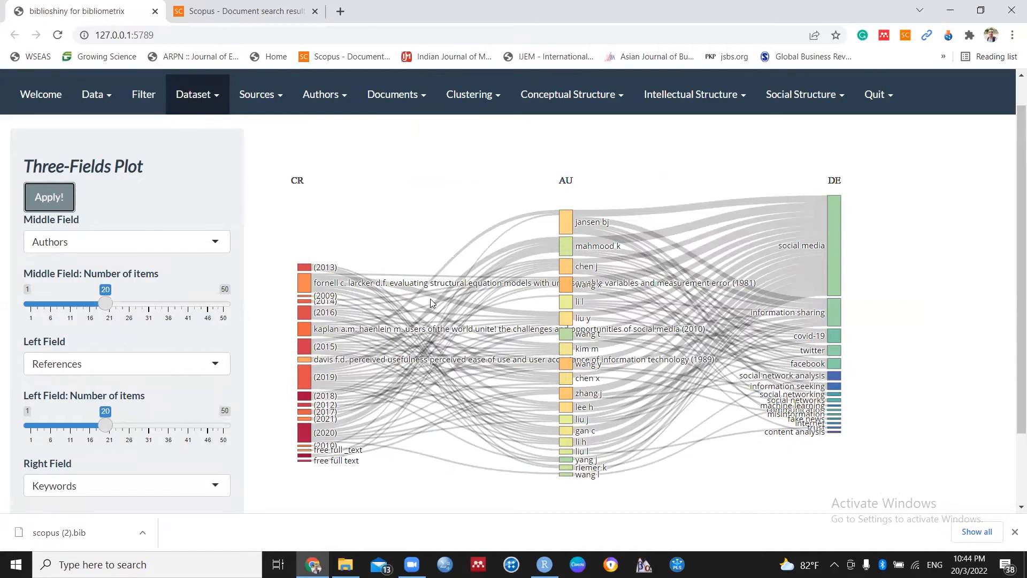
pyautogui.moveTo(835, 246)
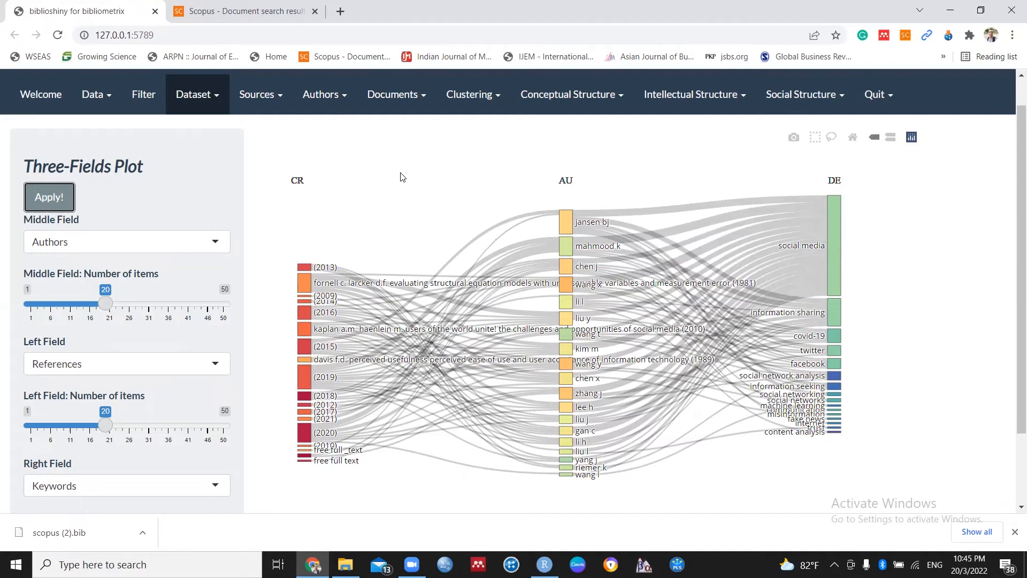
pyautogui.click(198, 89)
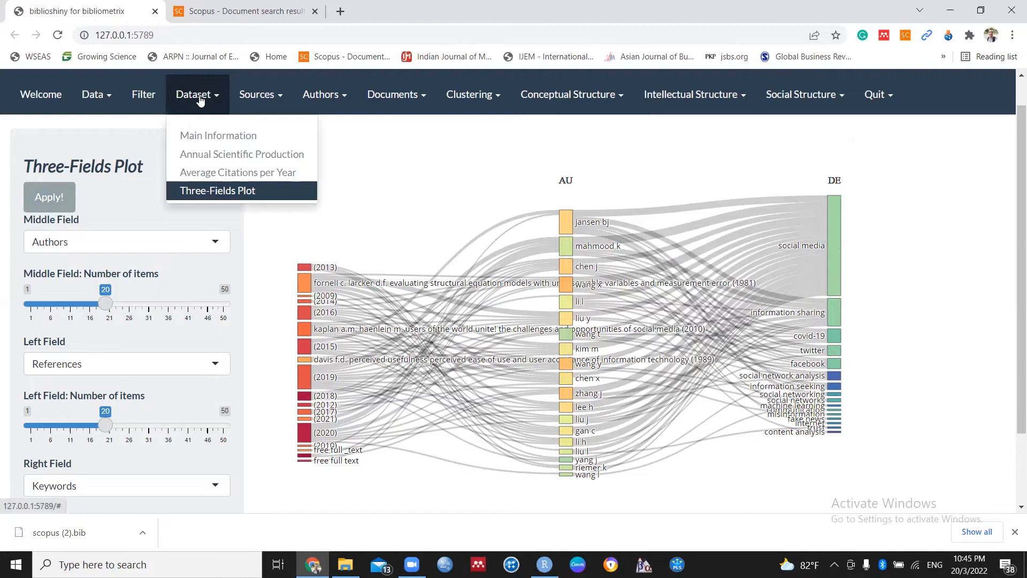
pyautogui.click(200, 100)
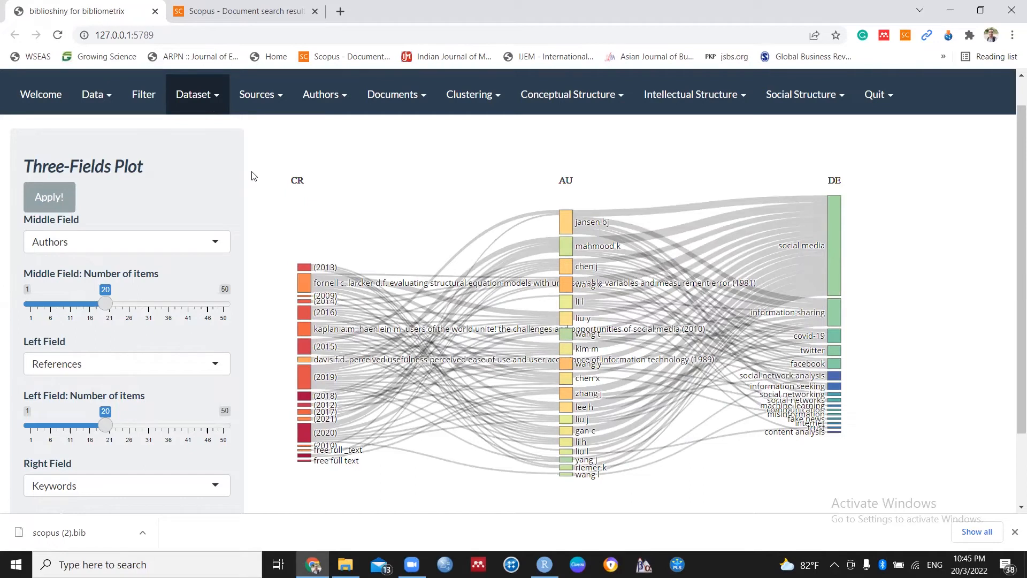
# Step: Generate the Most Relevant Sources plot for 20 sources and inspect the top source
pyautogui.click(261, 106)
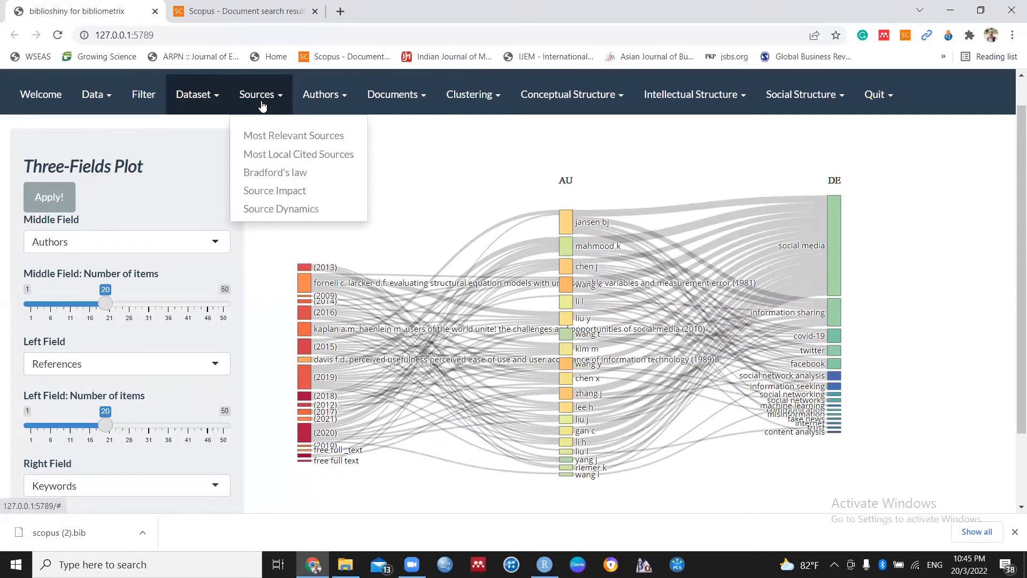
pyautogui.click(283, 138)
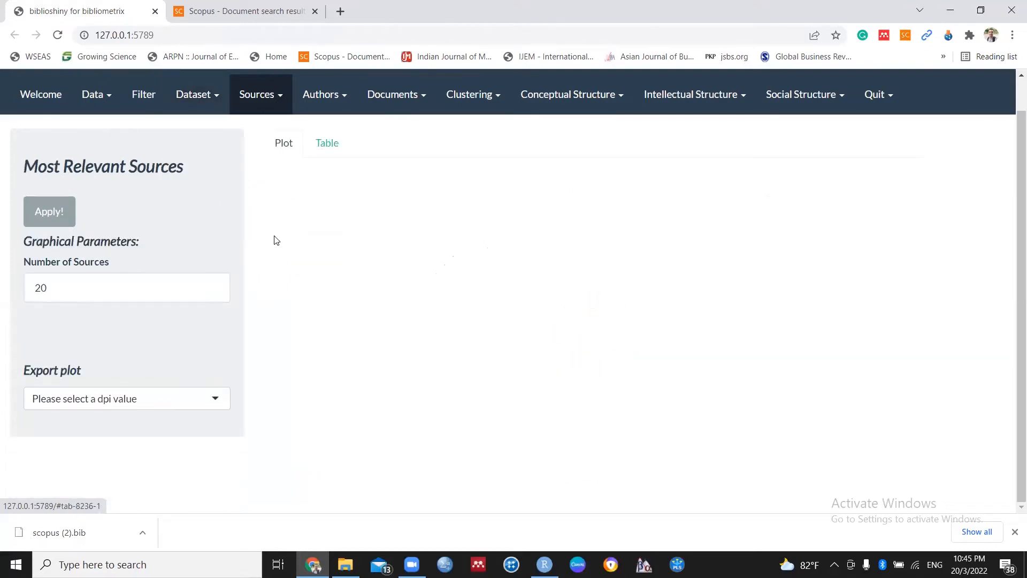
pyautogui.click(51, 214)
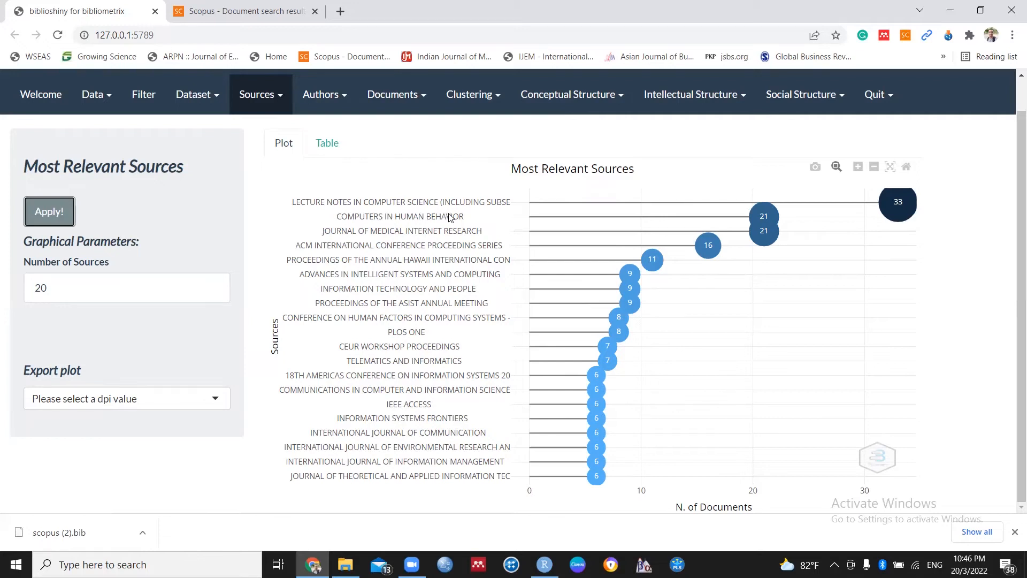
pyautogui.moveTo(898, 215)
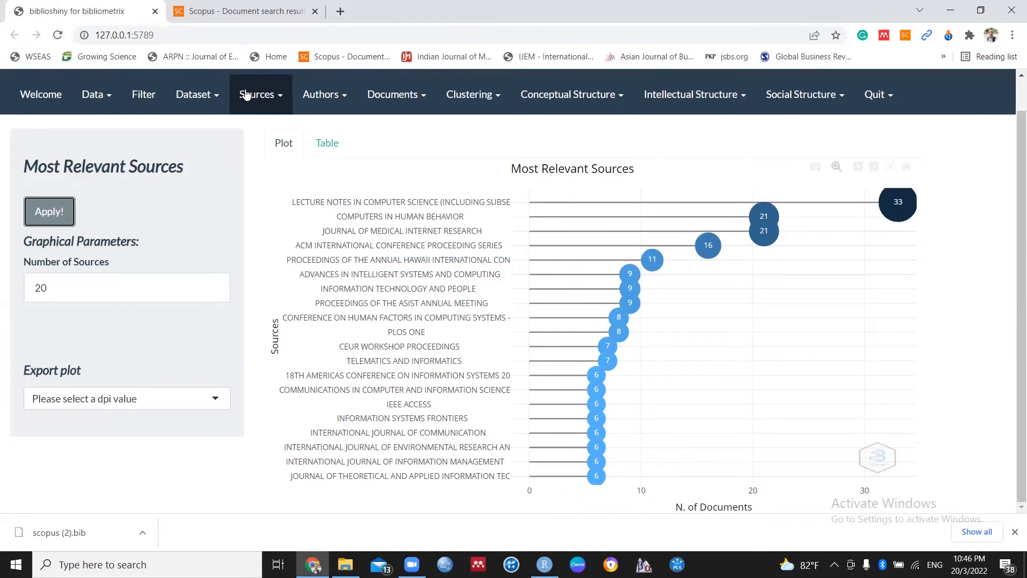
# Step: Generate the Source Impact plot by H-Index for 20 sources, and check its table before returning to the plot
pyautogui.click(266, 96)
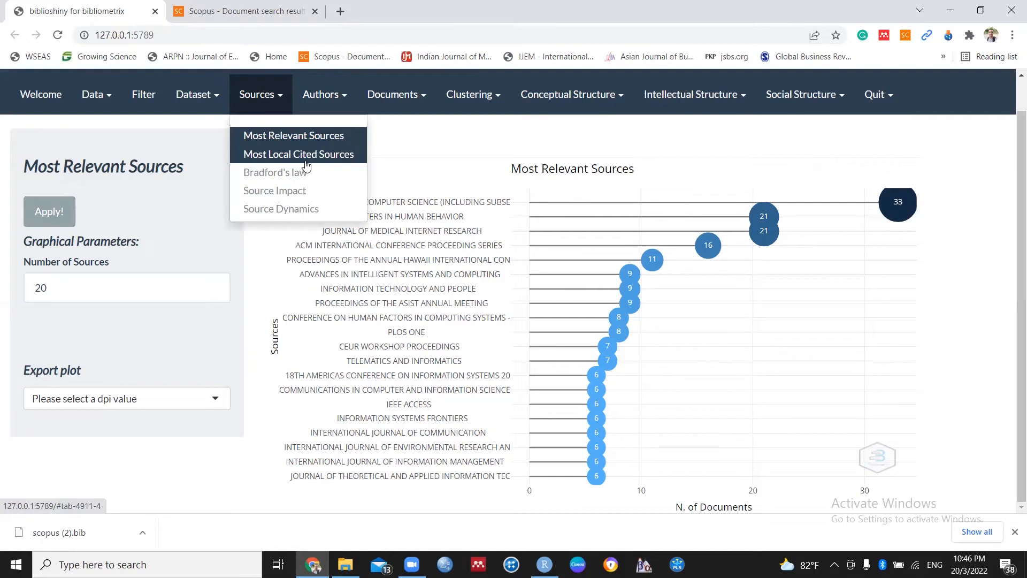
pyautogui.click(293, 192)
pyautogui.click(54, 216)
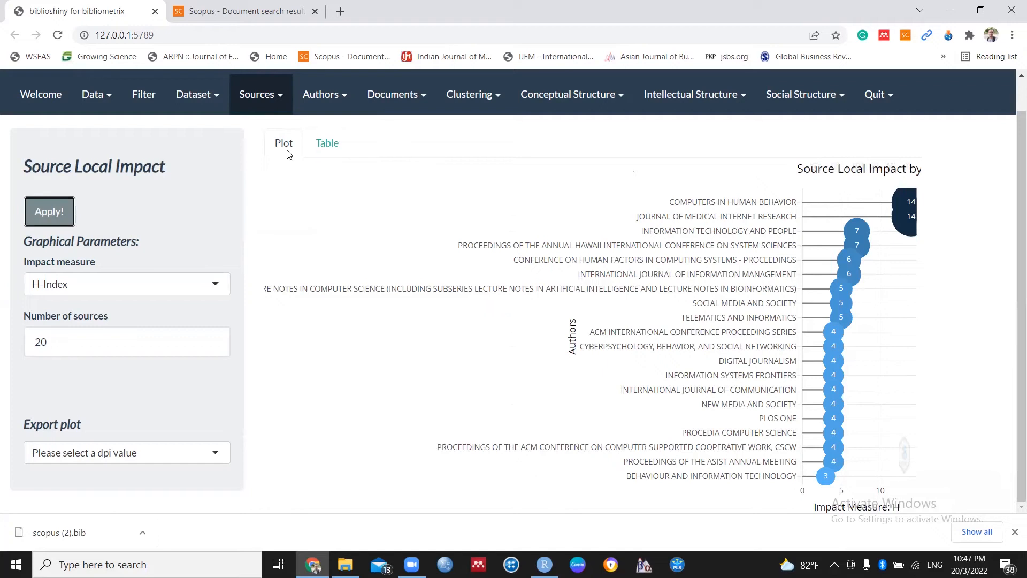
pyautogui.click(321, 152)
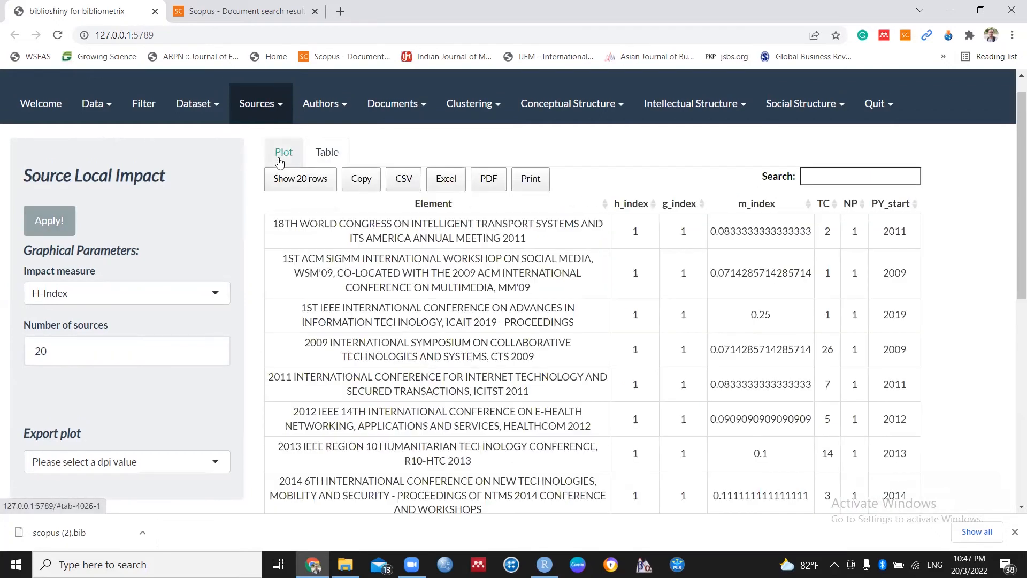
pyautogui.click(279, 157)
pyautogui.scroll(1, 746, 273)
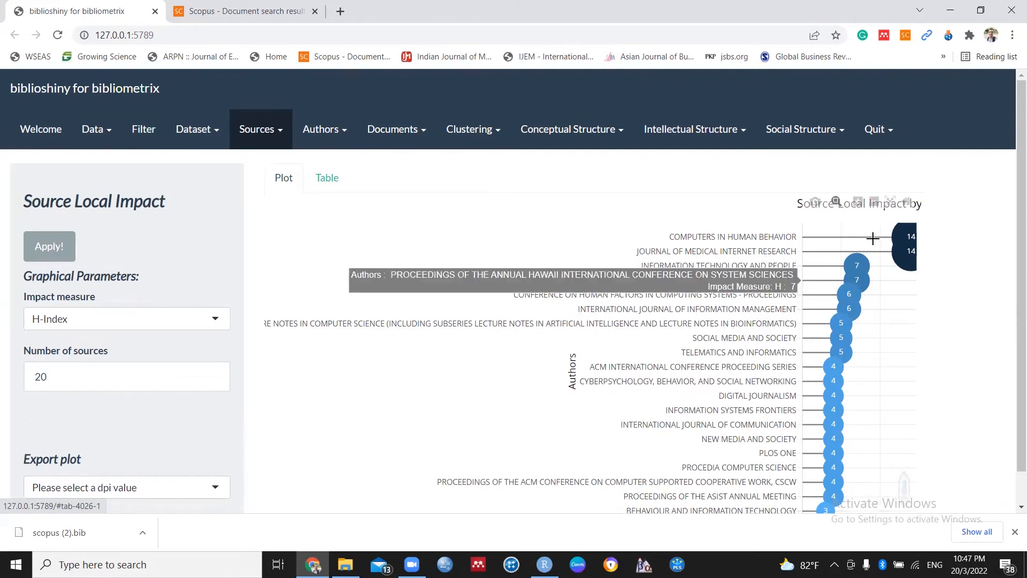
# Step: Generate the Most Relevant Authors plot for 20 authors by number of documents, and inspect the top authors' values
pyautogui.moveTo(830, 329)
pyautogui.scroll(-1, 830, 330)
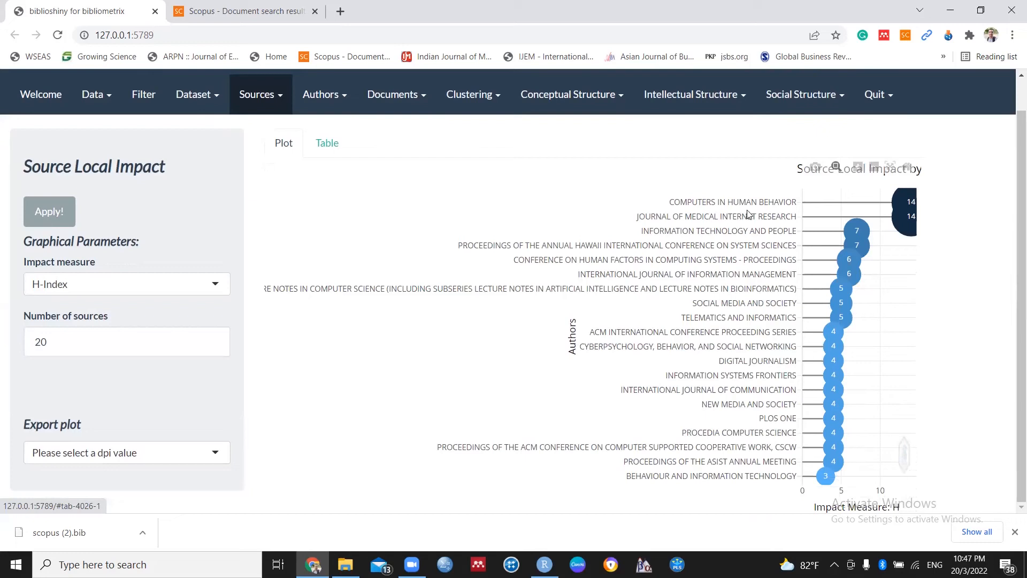
pyautogui.click(335, 106)
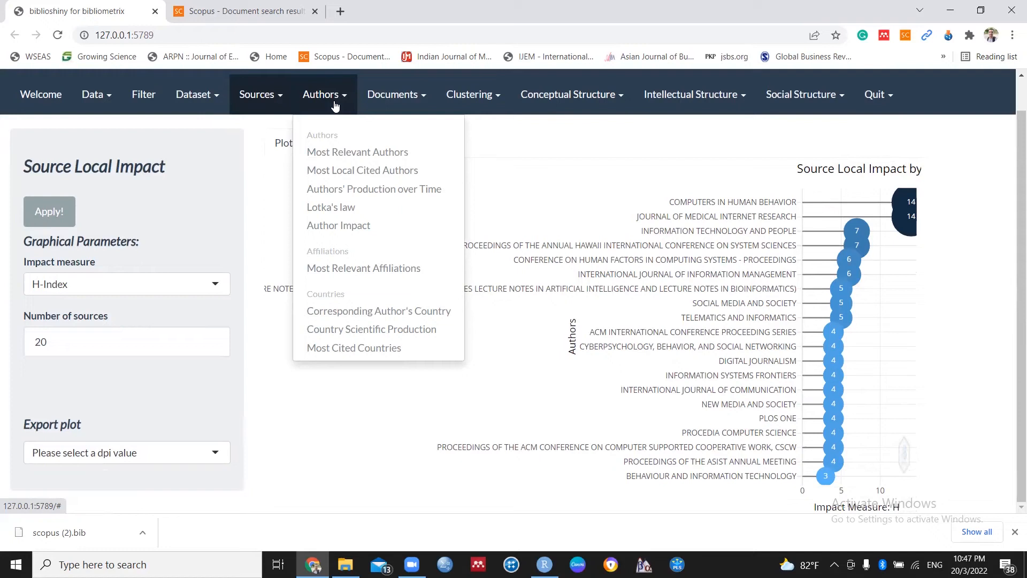
pyautogui.click(358, 152)
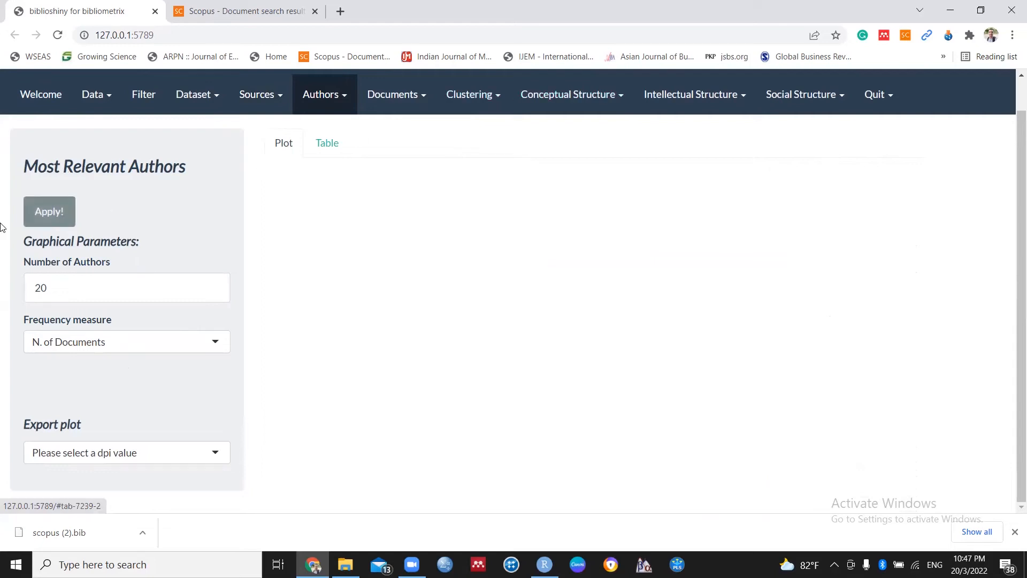
pyautogui.click(50, 216)
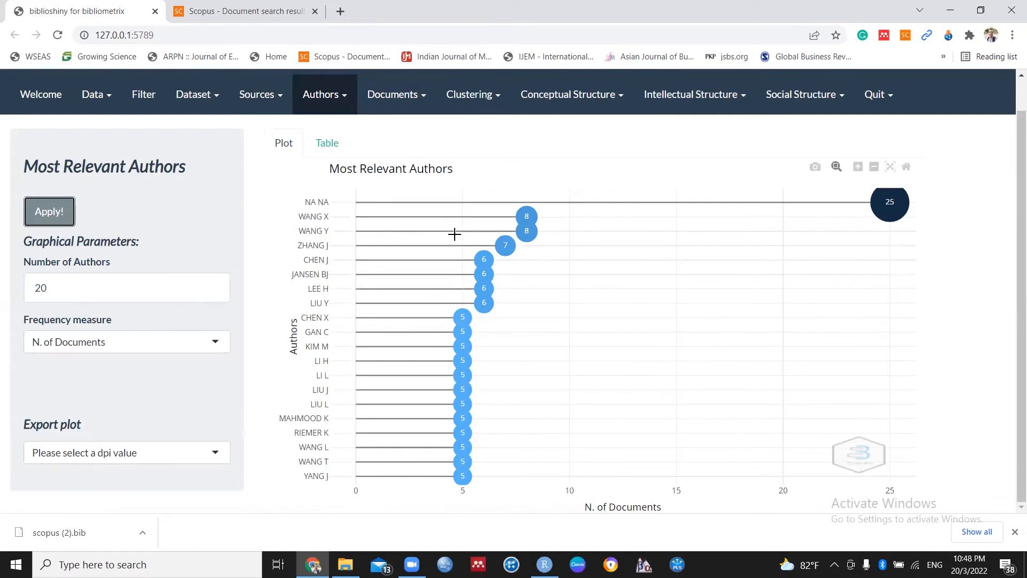
pyautogui.moveTo(876, 214)
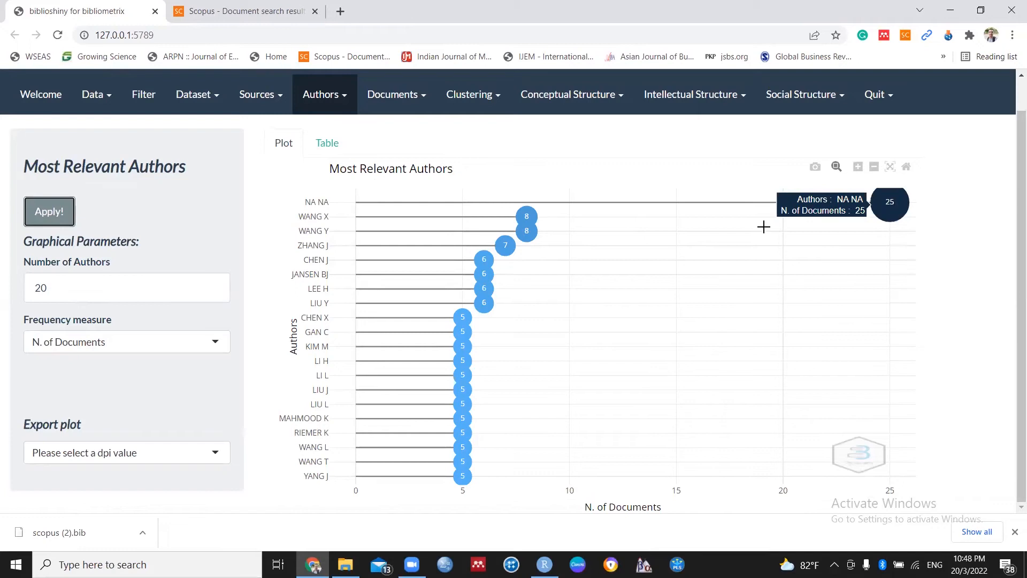
pyautogui.moveTo(521, 216)
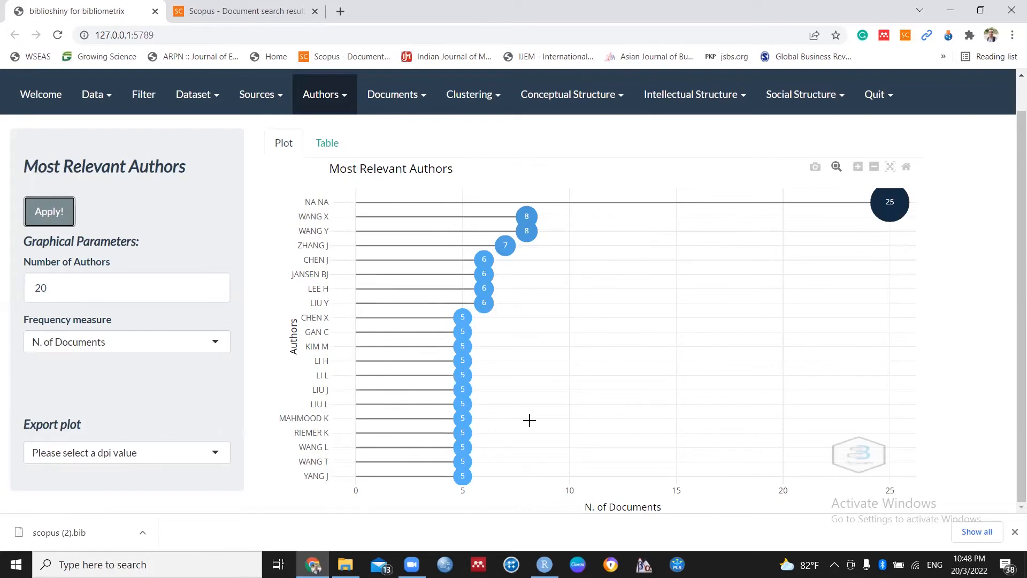
# Step: Generate the Authors' Production over Time plot for 20 authors and inspect the yearly points of the first listed author
pyautogui.click(325, 102)
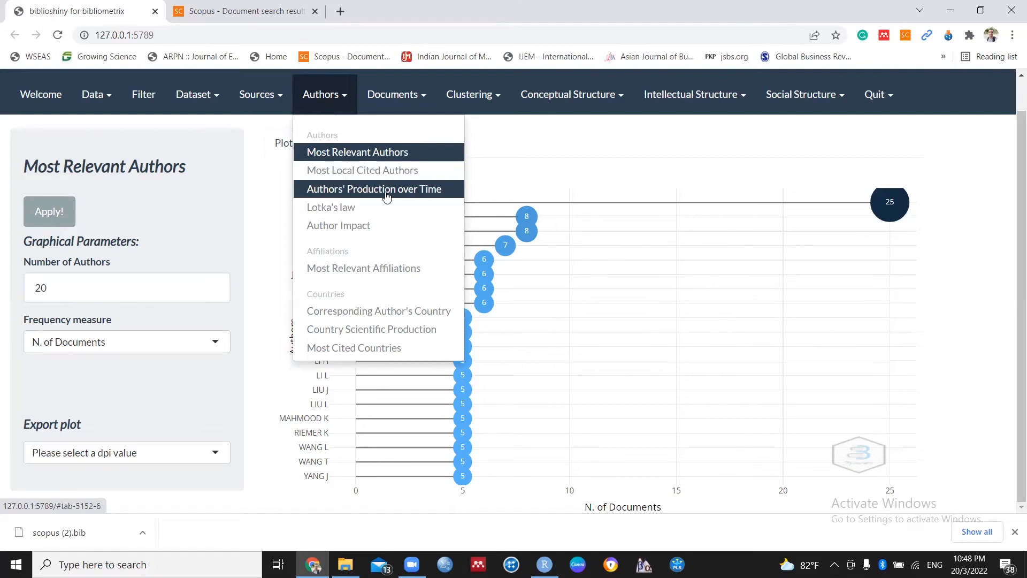
pyautogui.click(418, 195)
pyautogui.click(49, 237)
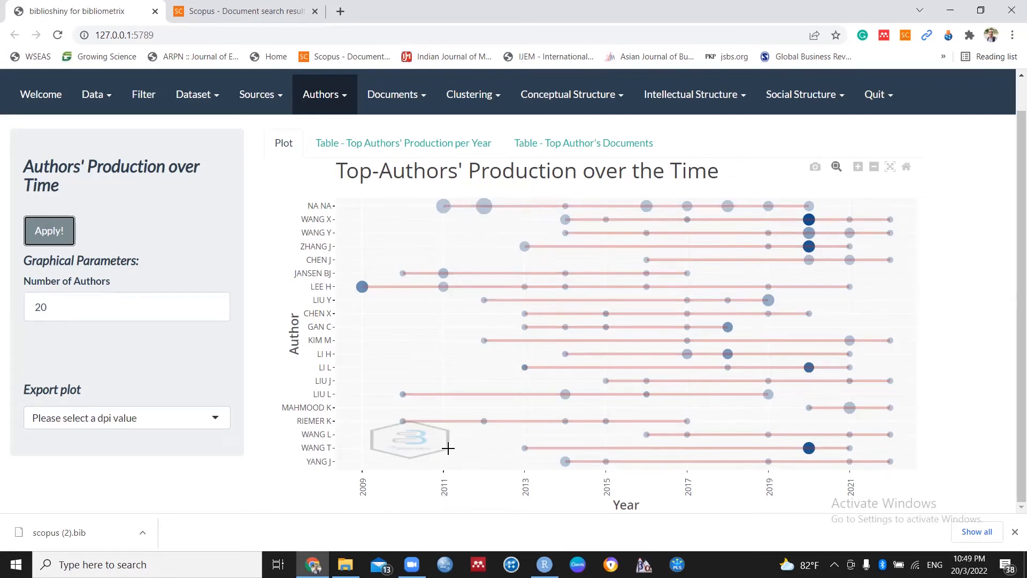
pyautogui.moveTo(444, 207)
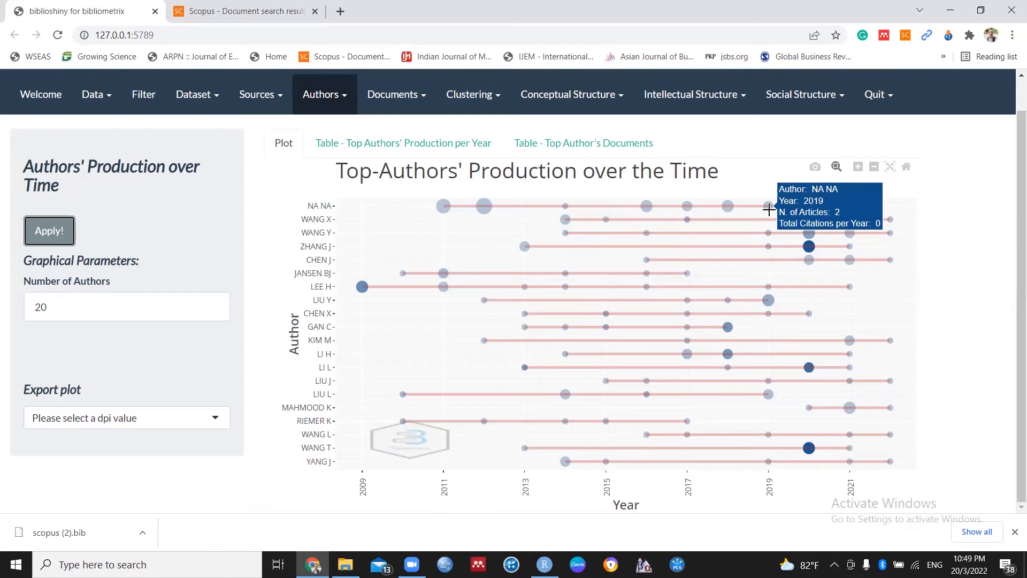
# Step: Generate the Most Relevant Affiliations plot for 20 affiliations with affiliation name disambiguation set to Yes
pyautogui.click(310, 107)
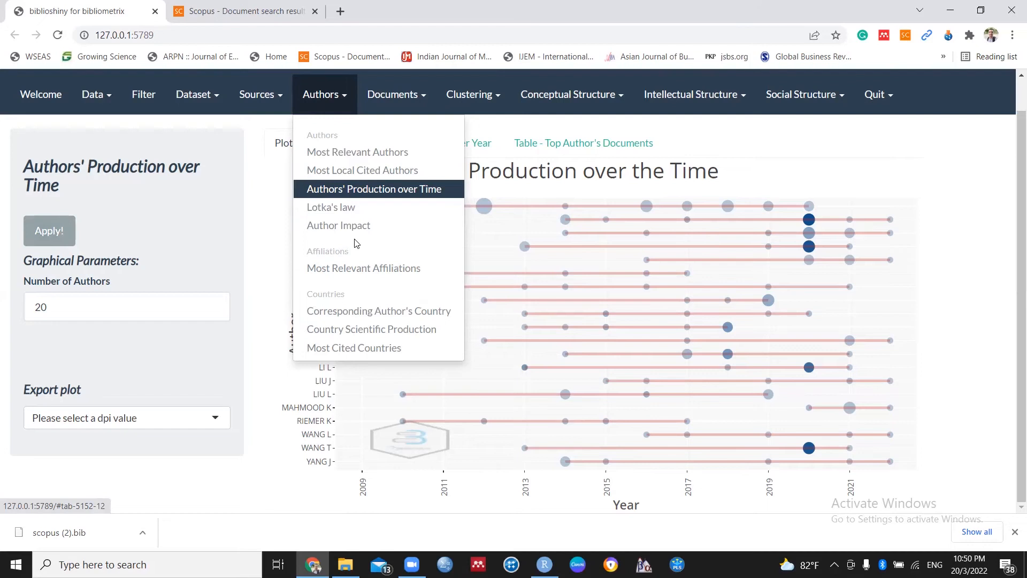
pyautogui.click(367, 266)
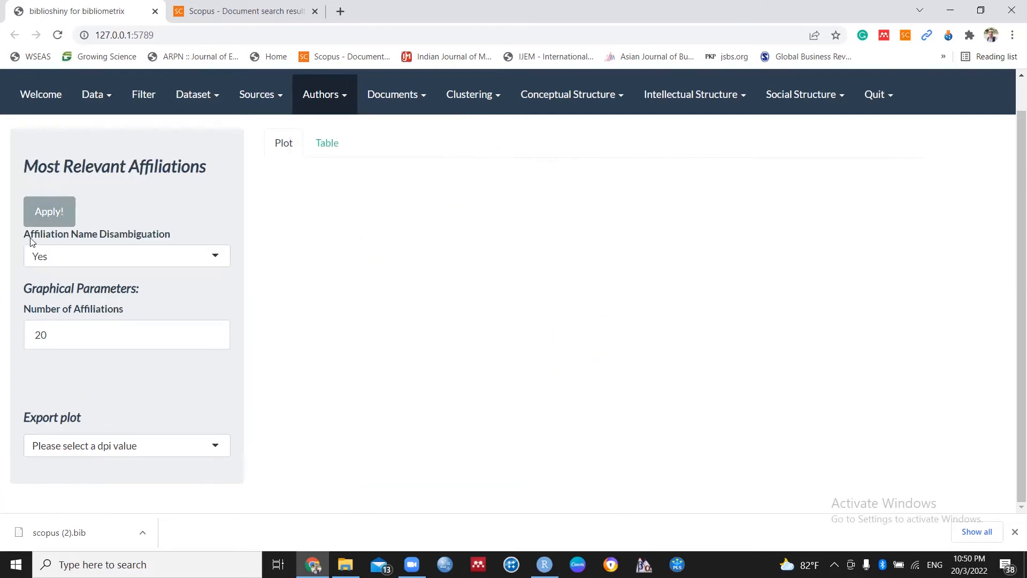
pyautogui.click(50, 214)
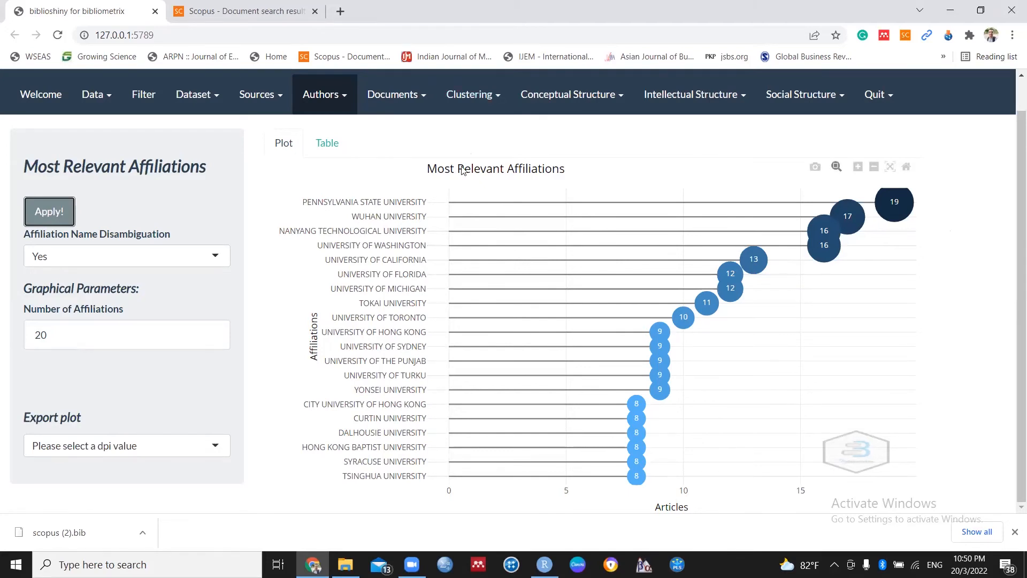
# Step: Generate the Corresponding Author's Country plot for 20 countries
pyautogui.click(345, 100)
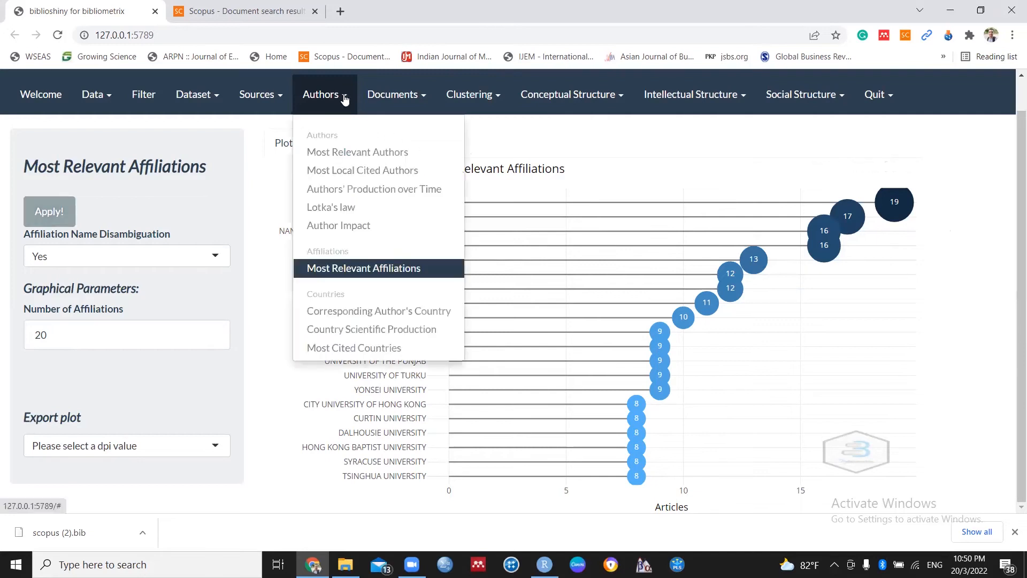
pyautogui.click(363, 315)
pyautogui.click(48, 230)
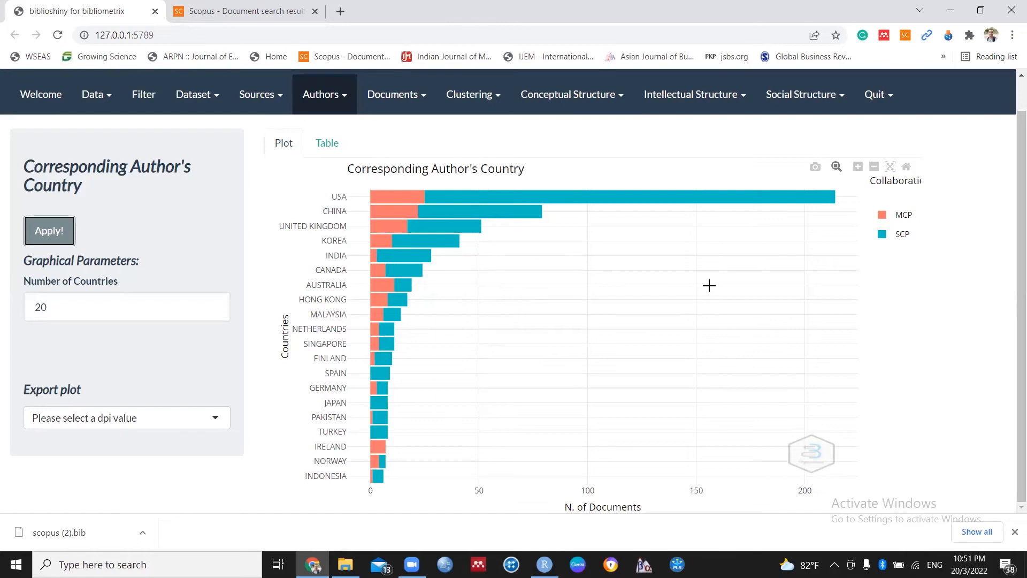
# Step: Generate the Most Global Cited Documents plot for 20 documents, measured by Total Citations
pyautogui.click(346, 95)
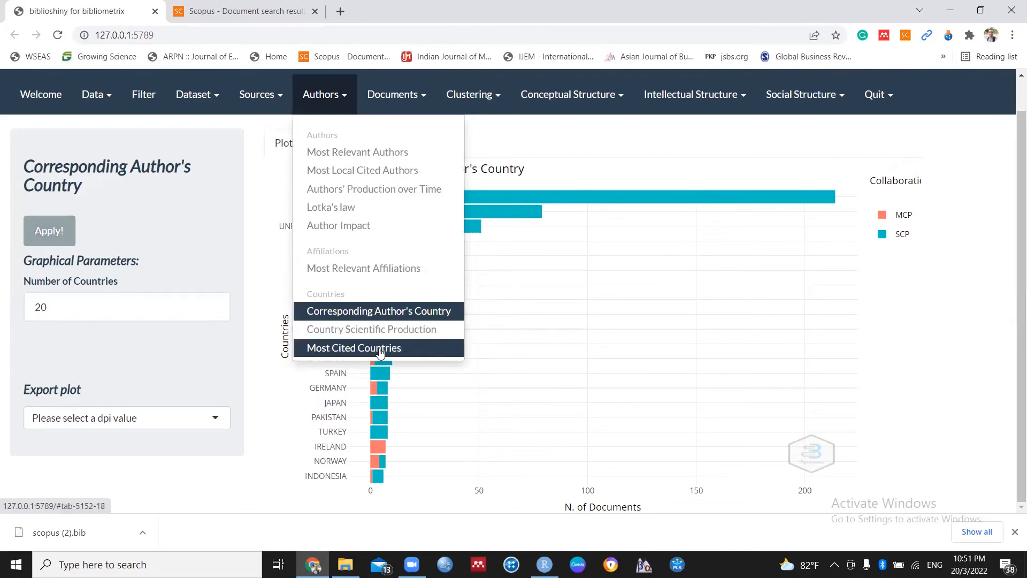
pyautogui.click(556, 141)
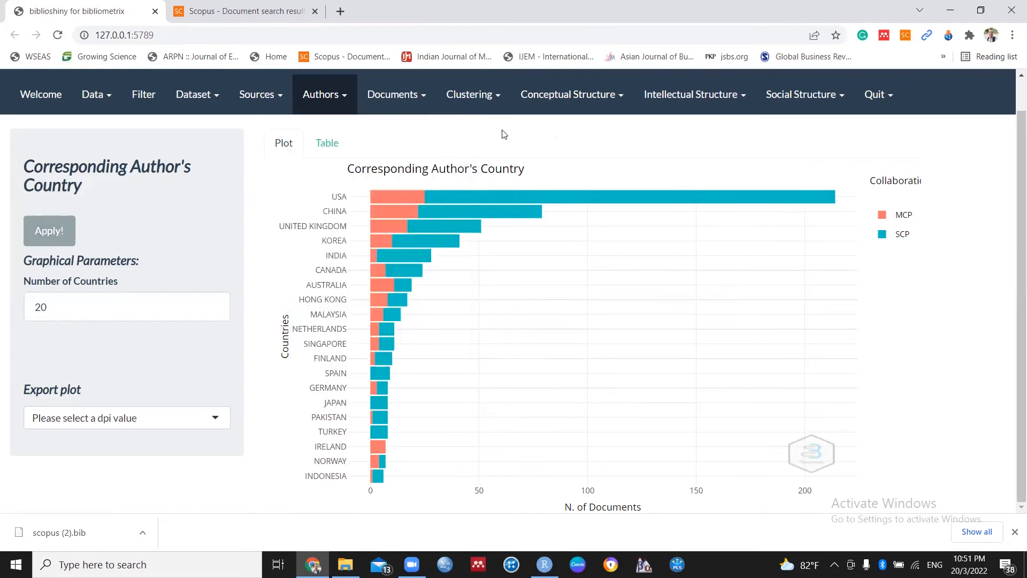
pyautogui.click(414, 106)
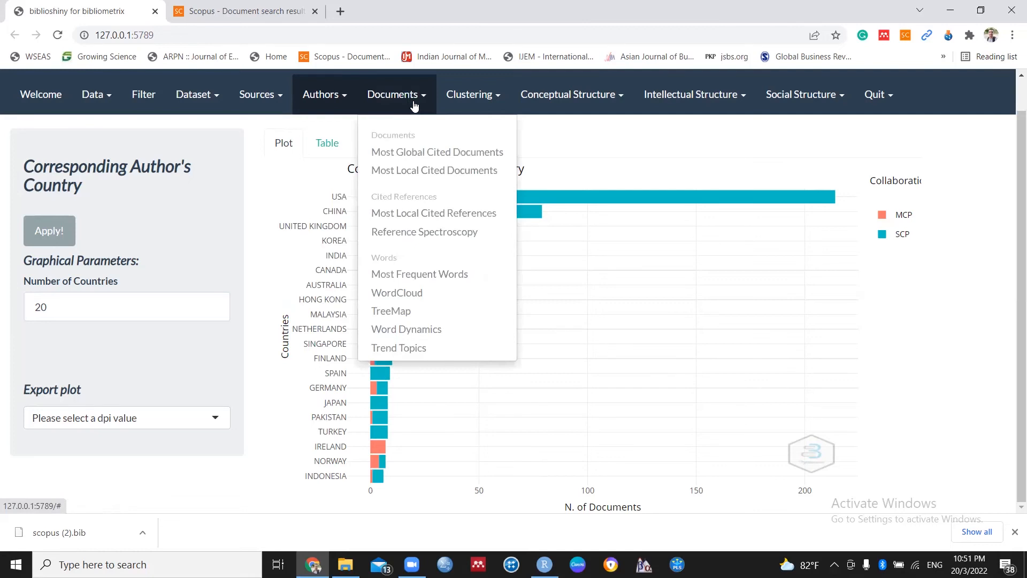
pyautogui.click(420, 155)
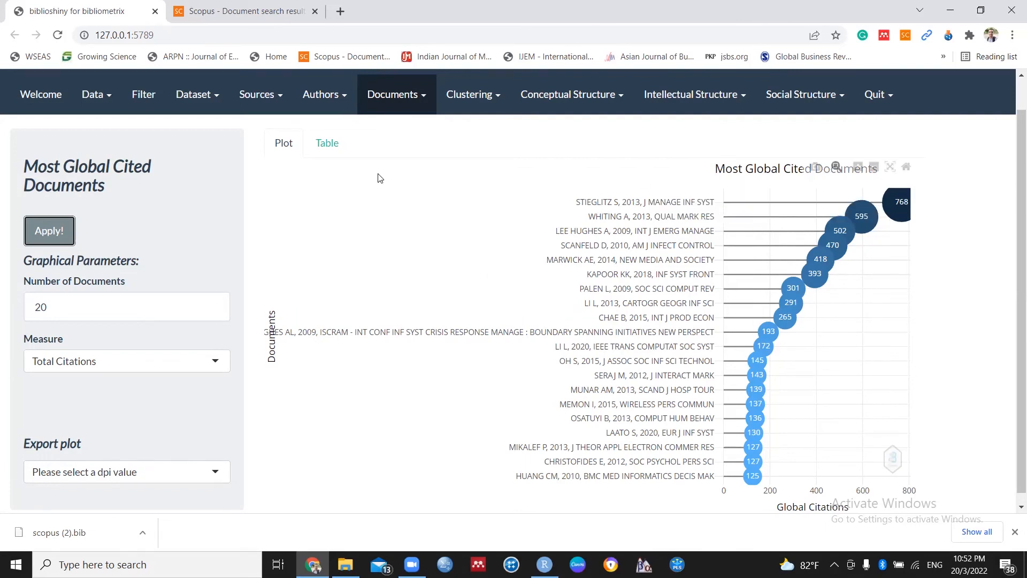
# Step: Generate the Most Frequent Words plot for 10 Keywords Plus terms, and check its table before returning to the plot
pyautogui.click(393, 101)
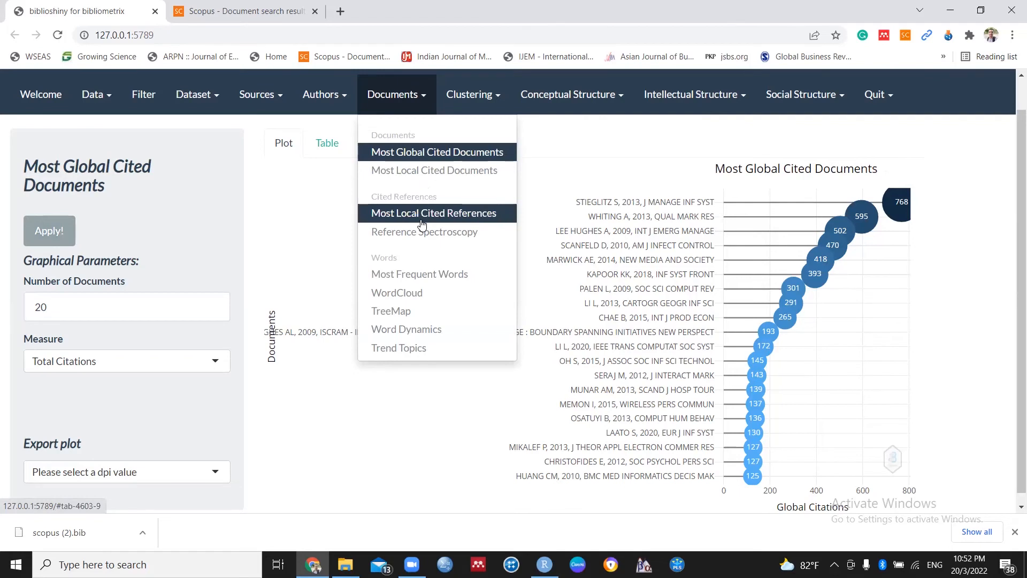
pyautogui.click(449, 274)
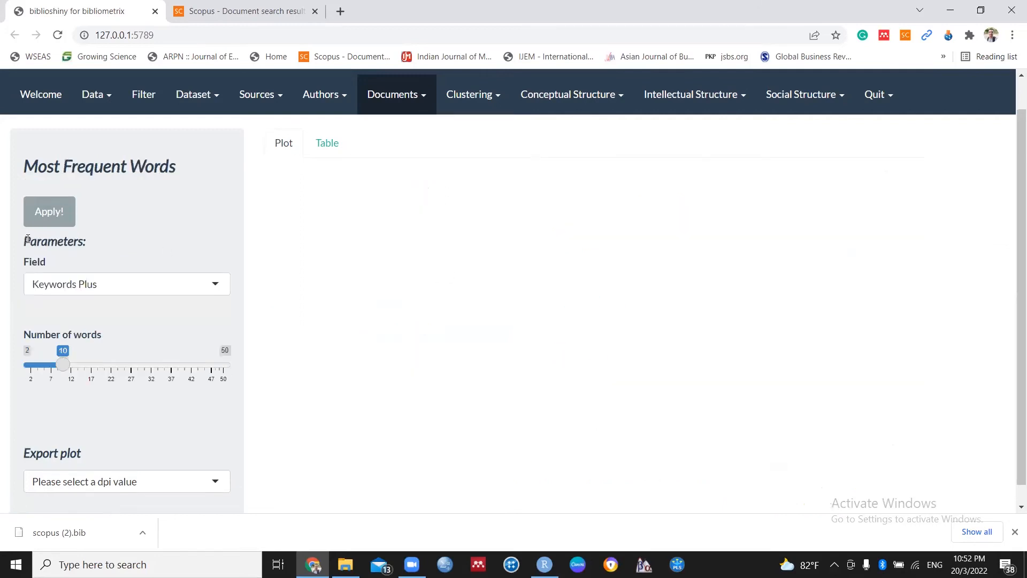
pyautogui.click(50, 213)
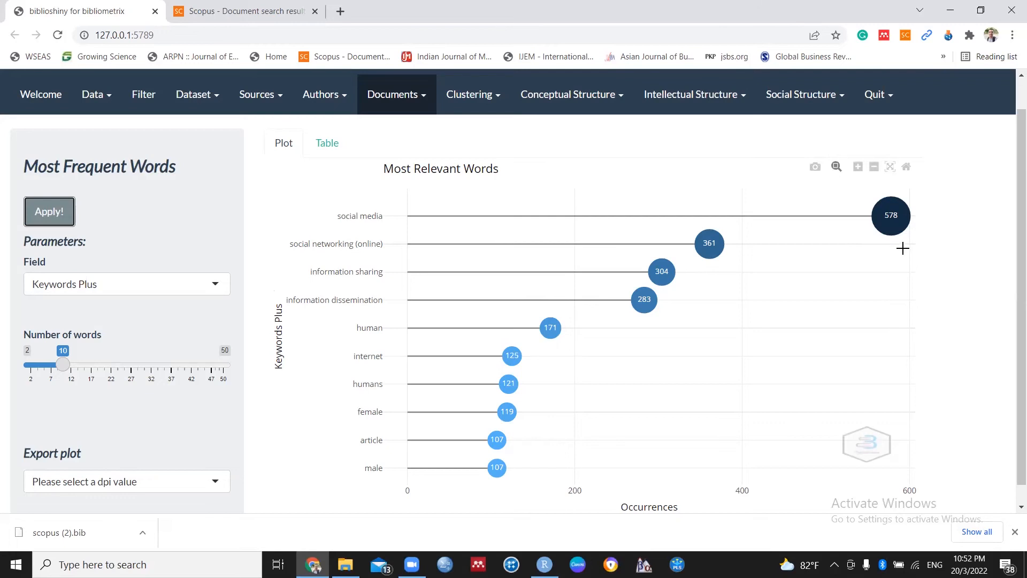
pyautogui.moveTo(889, 216)
pyautogui.click(325, 157)
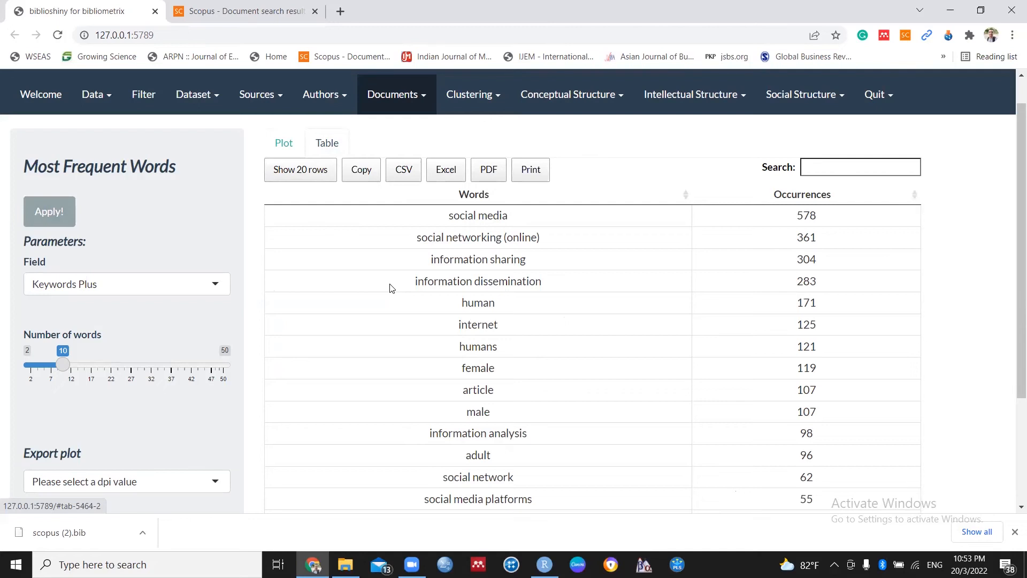
pyautogui.click(279, 148)
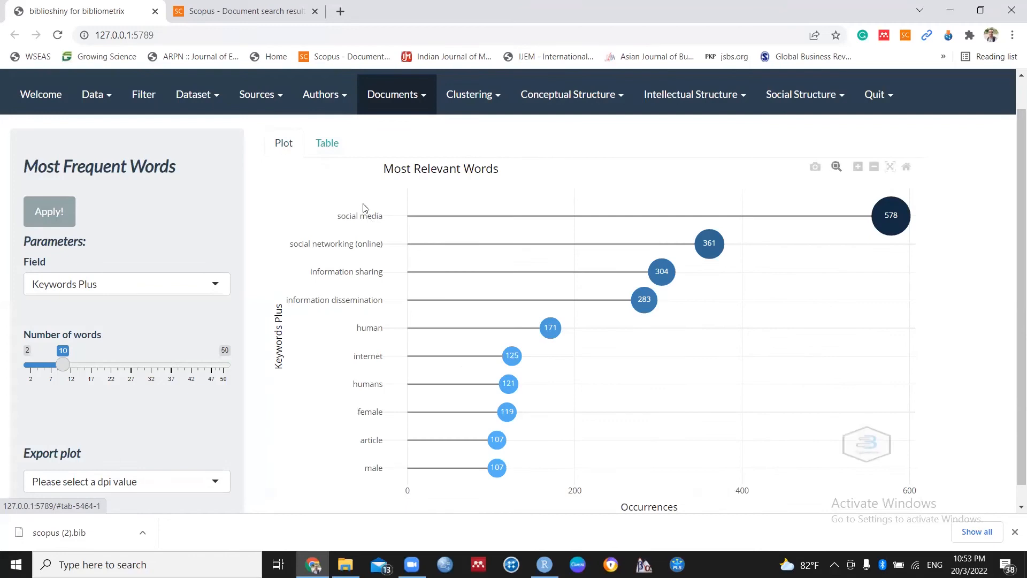
# Step: Generate a WordCloud of 50 Keywords Plus terms, using Frequency as occurrence measure and a Circle shape
pyautogui.click(391, 102)
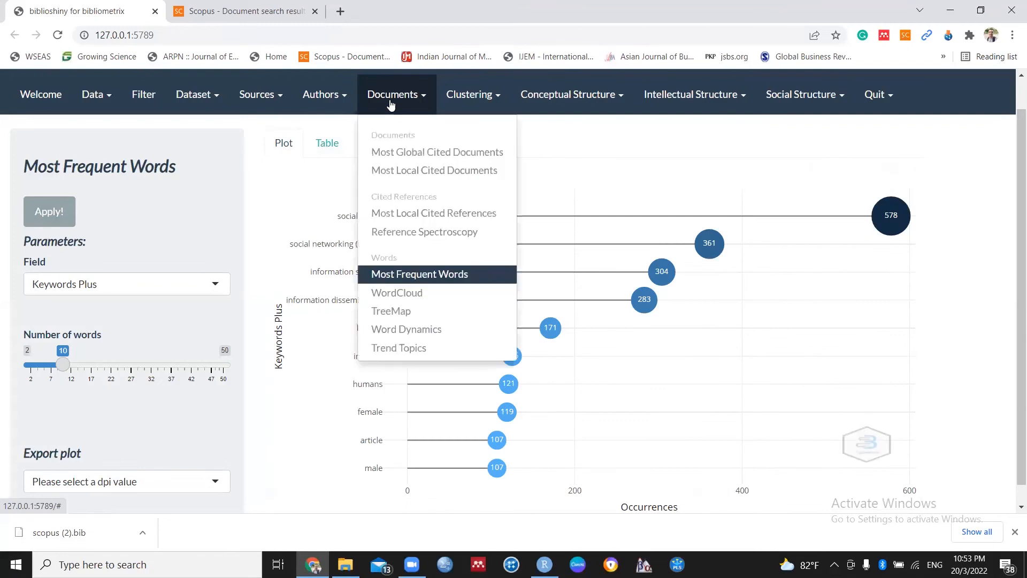
pyautogui.click(423, 293)
pyautogui.click(63, 213)
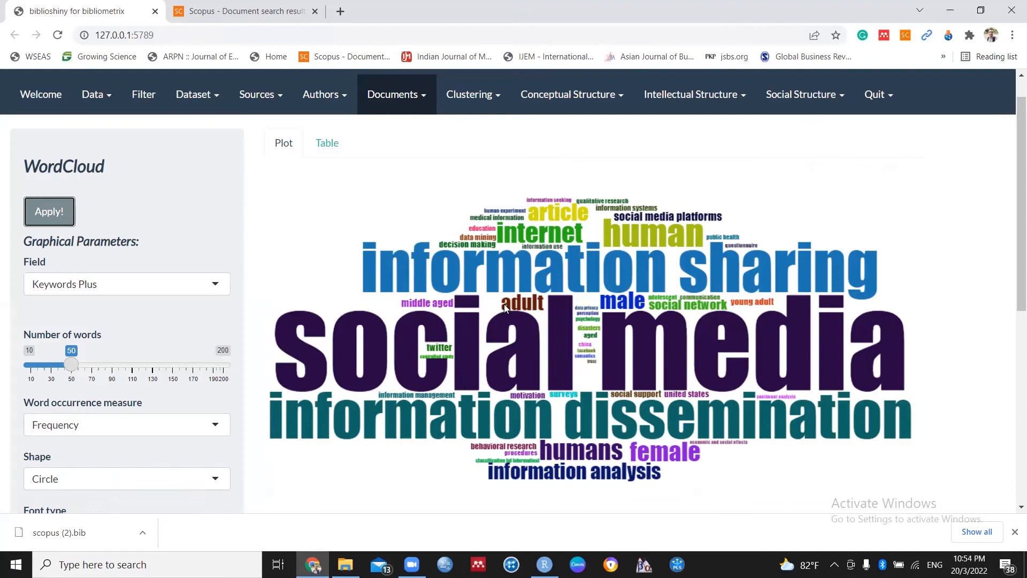
# Step: Generate a TreeMap of 50 Keywords Plus terms
pyautogui.click(406, 99)
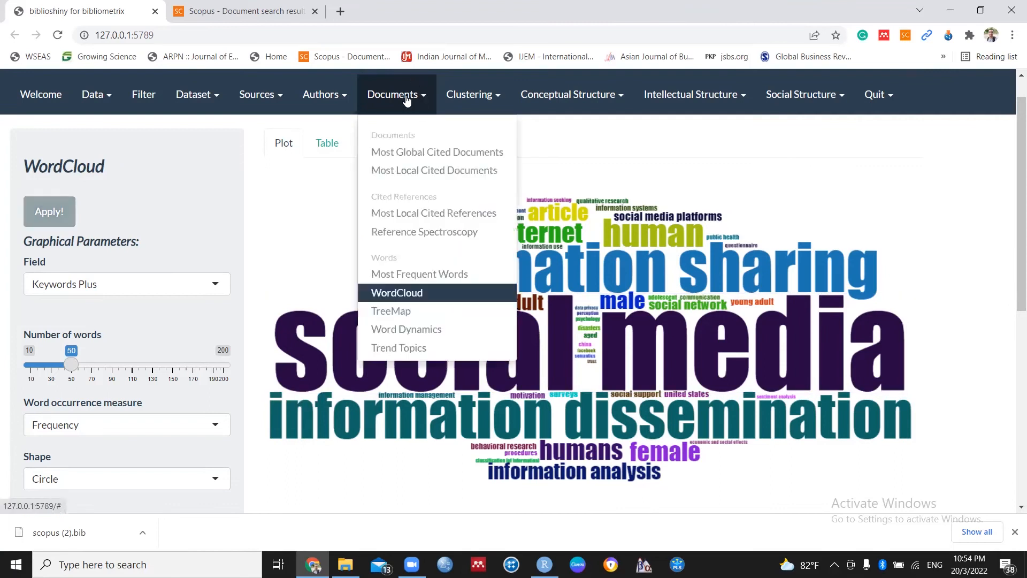
pyautogui.click(431, 310)
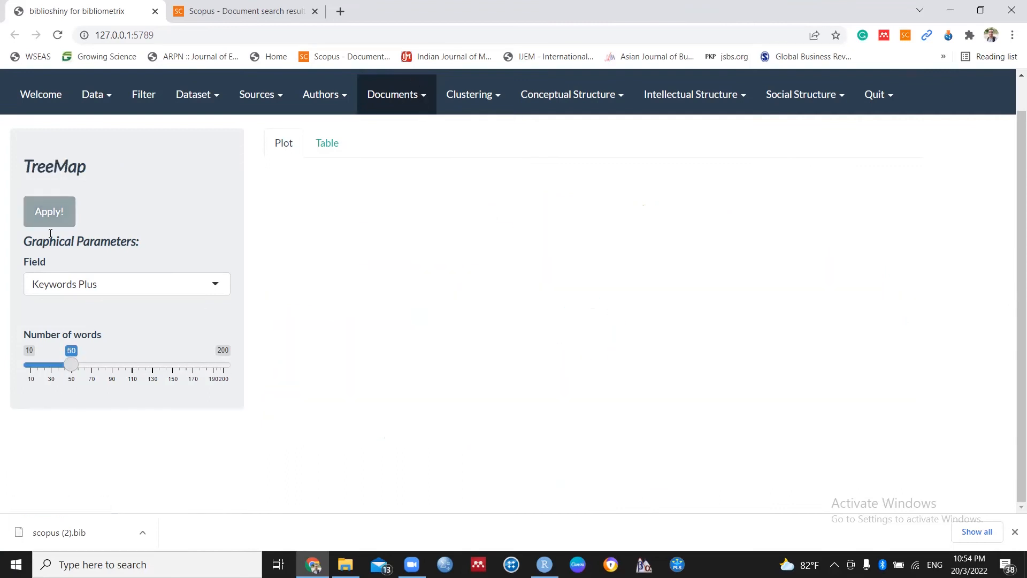
pyautogui.click(49, 220)
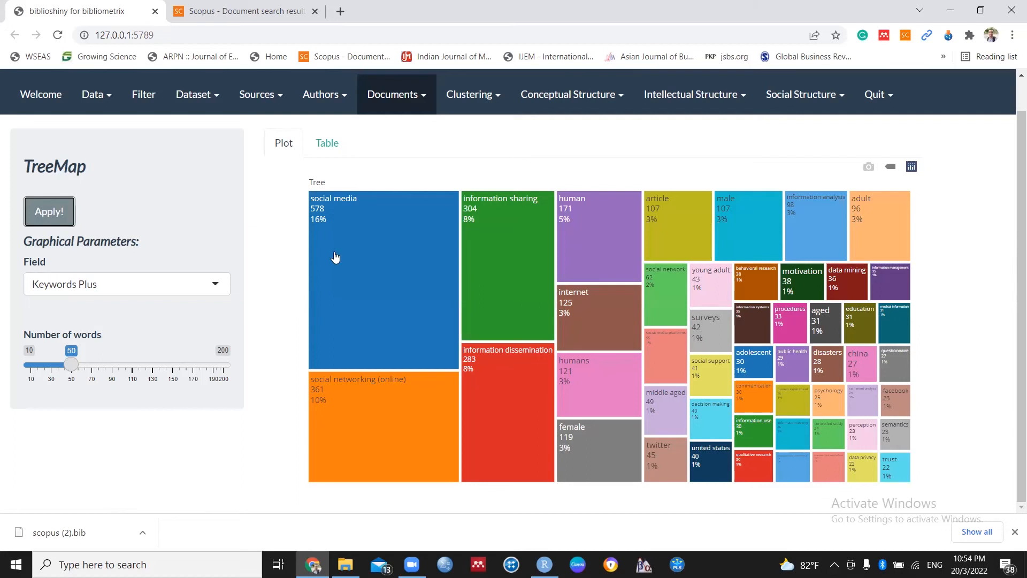
# Step: Generate the Word Dynamics plot of cumulated occurrences for the top 10 Keywords Plus terms, and examine its legend and highest curve
pyautogui.click(397, 95)
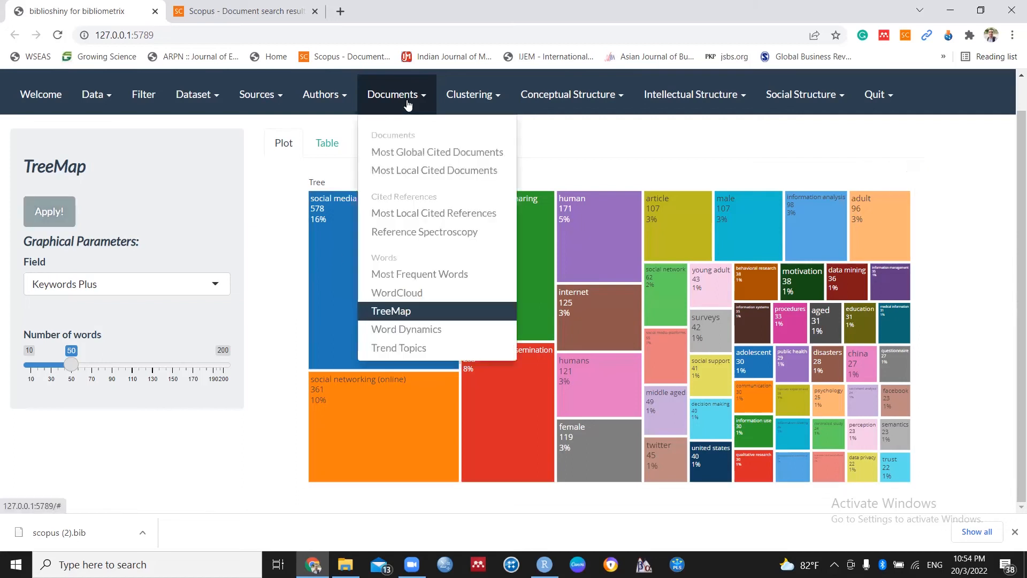
pyautogui.click(439, 327)
pyautogui.click(48, 214)
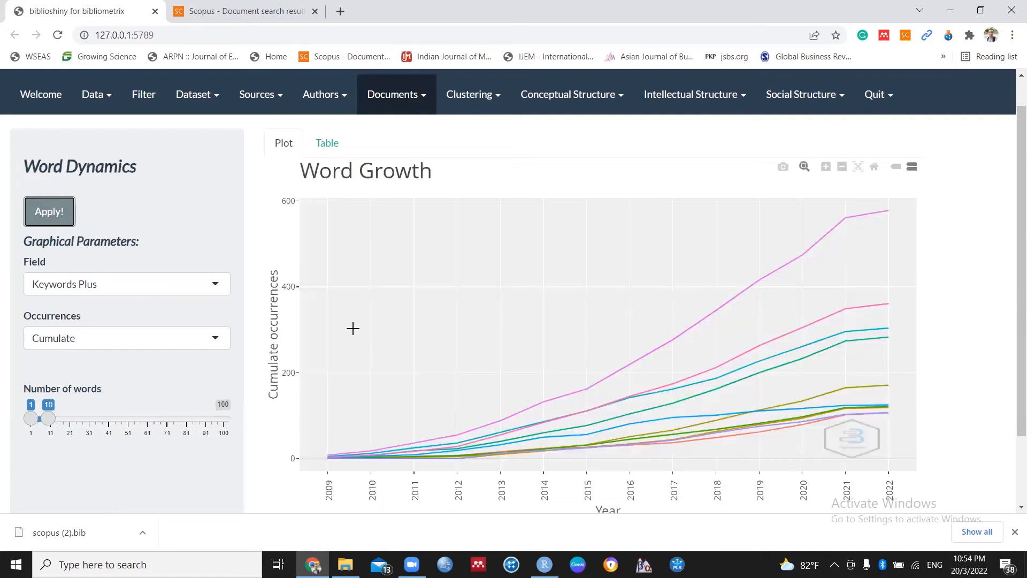
pyautogui.scroll(-1, 294, 438)
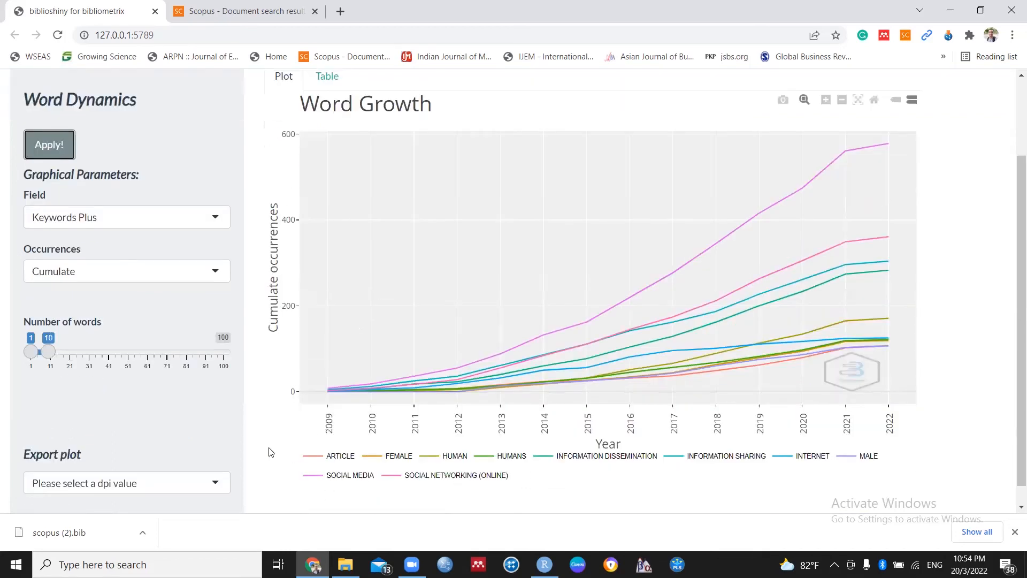
pyautogui.scroll(1, 258, 454)
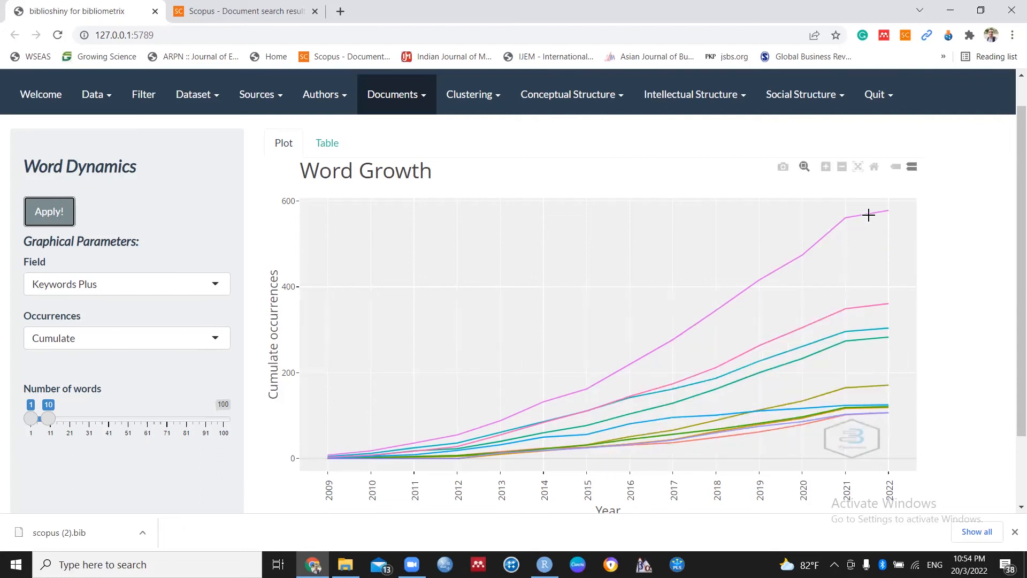
pyautogui.moveTo(836, 223)
# Step: Generate the Trend Topics plot for Keywords Plus over 2000–2022 with a minimum word frequency of 5 and 5 words per year
pyautogui.click(390, 101)
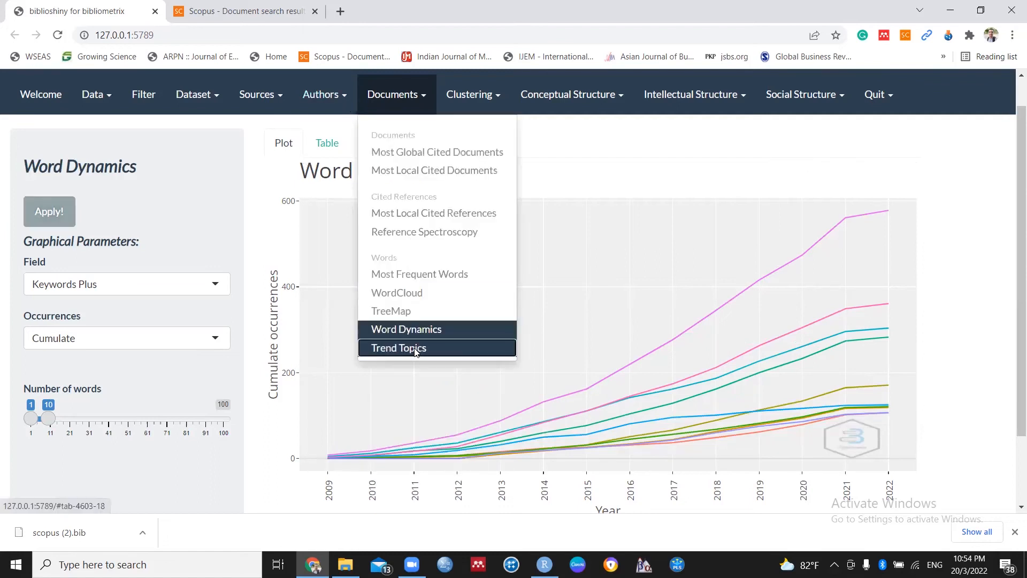
pyautogui.click(416, 349)
pyautogui.click(50, 213)
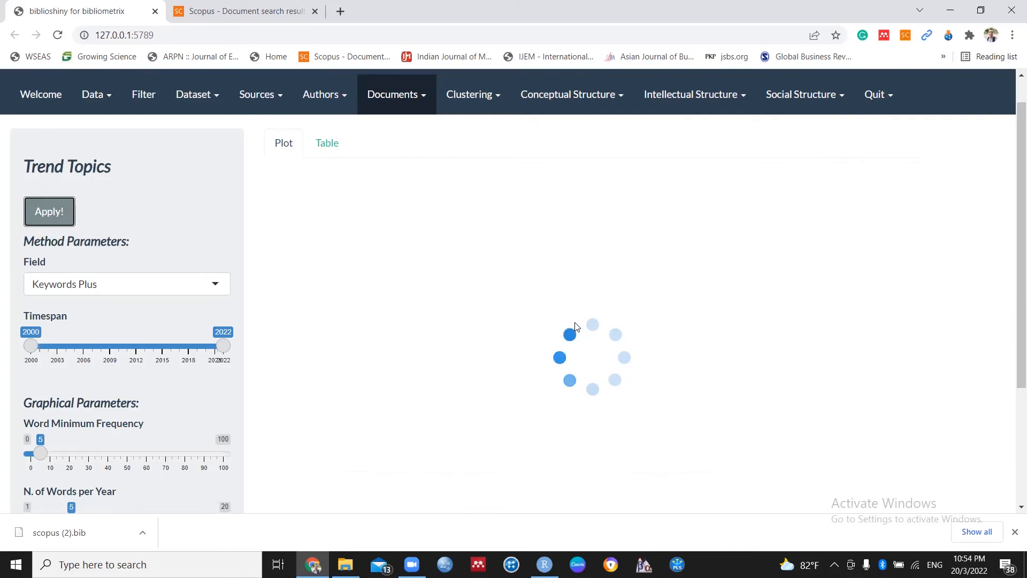
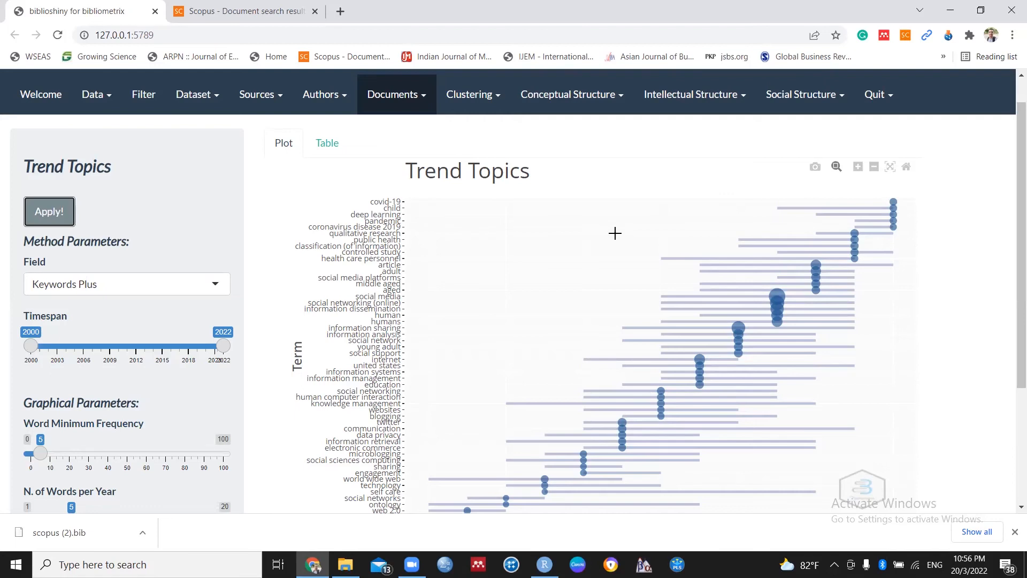
# Step: Generate the Clustering by Coupling map for Documents, coupled by References, with Local Citation Score as impact measure and Keyword Plus cluster labels
pyautogui.click(382, 95)
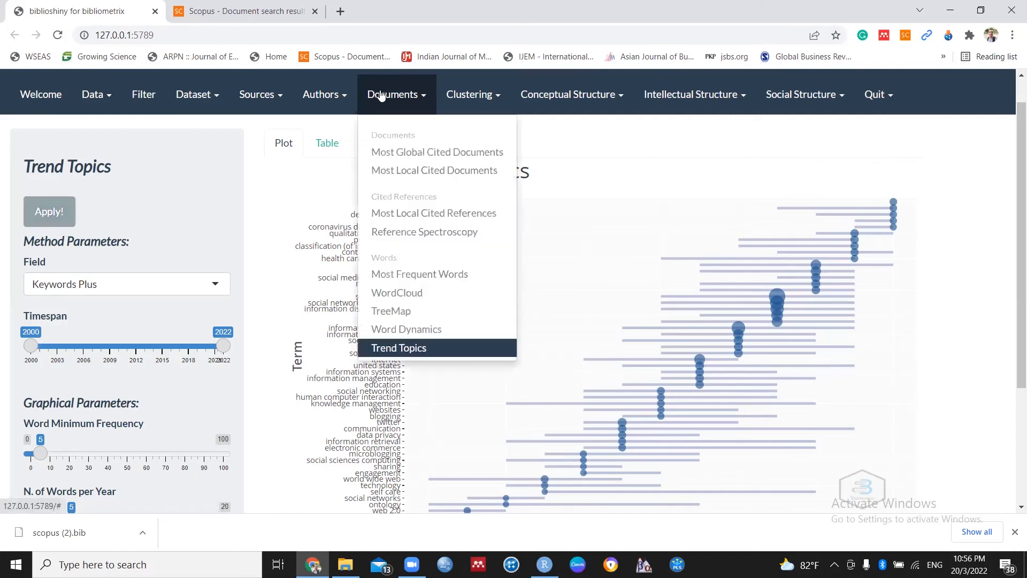
pyautogui.click(474, 95)
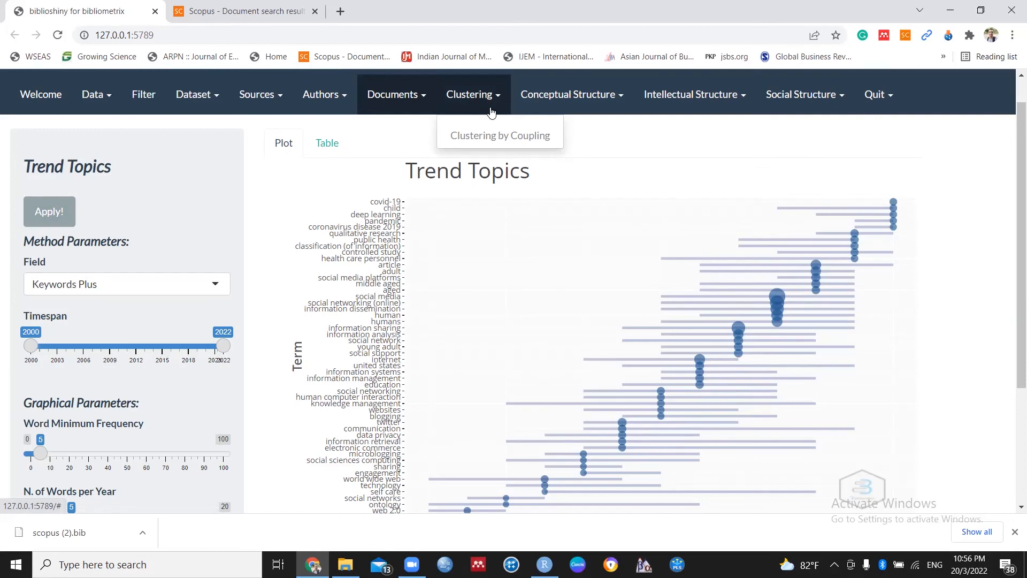
pyautogui.click(499, 135)
pyautogui.click(70, 216)
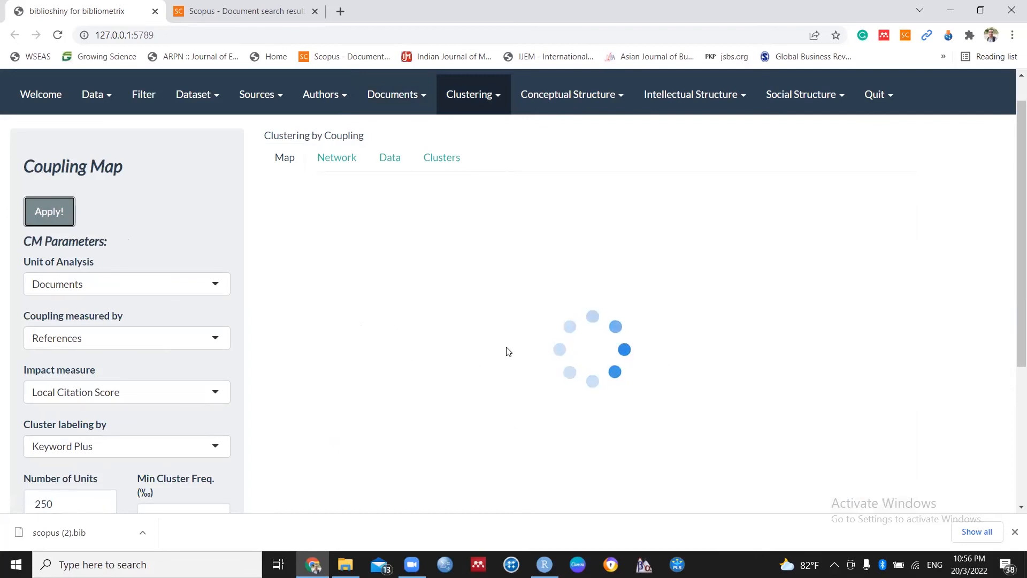
# Step: Review the coupling map's parameters down to the plot export setting, and dismiss the browser's download bar
pyautogui.scroll(-2, 177, 289)
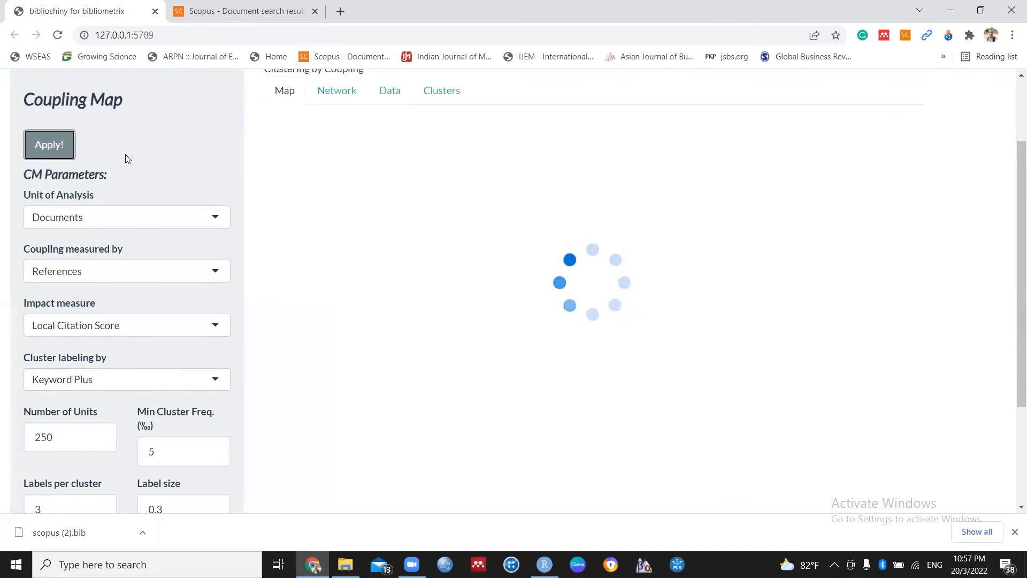
pyautogui.scroll(-3, 129, 190)
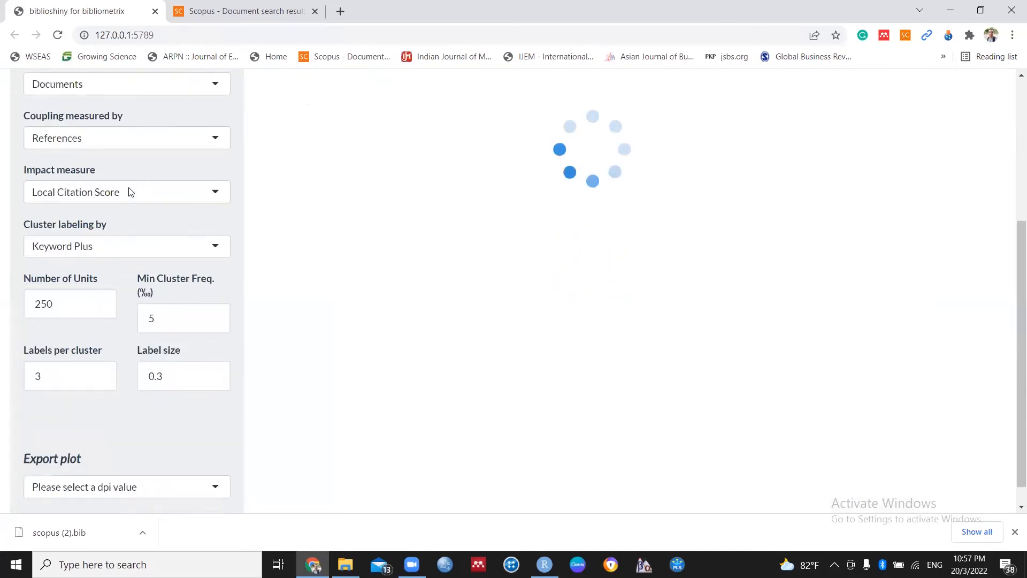
pyautogui.scroll(2, 49, 196)
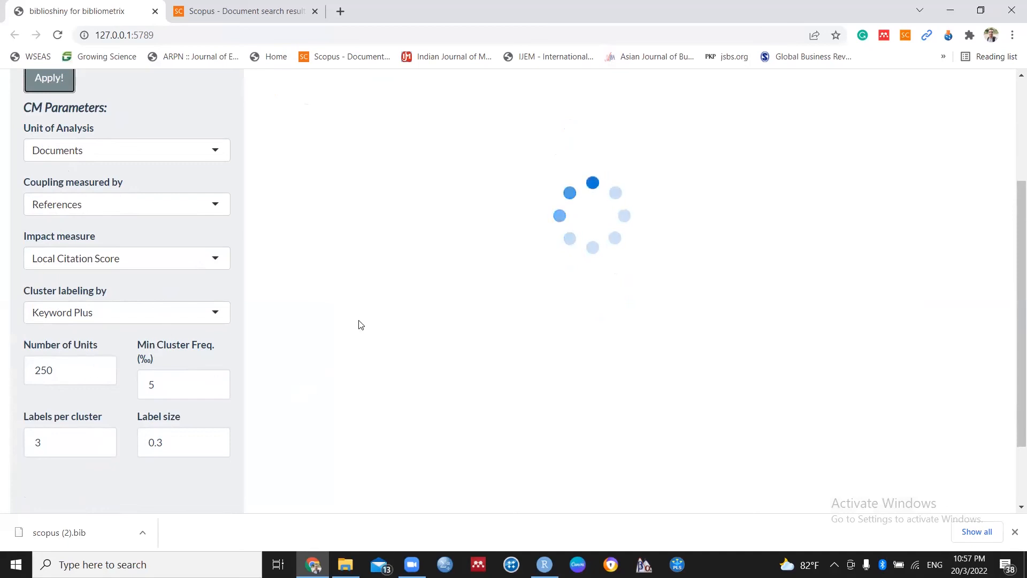
pyautogui.scroll(3, 775, 482)
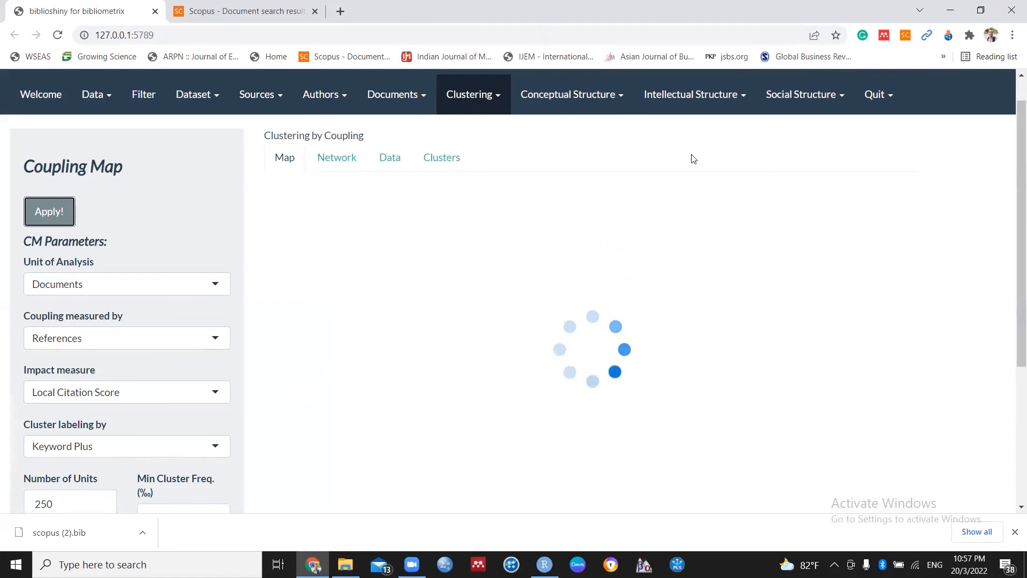
pyautogui.scroll(-4, 482, 309)
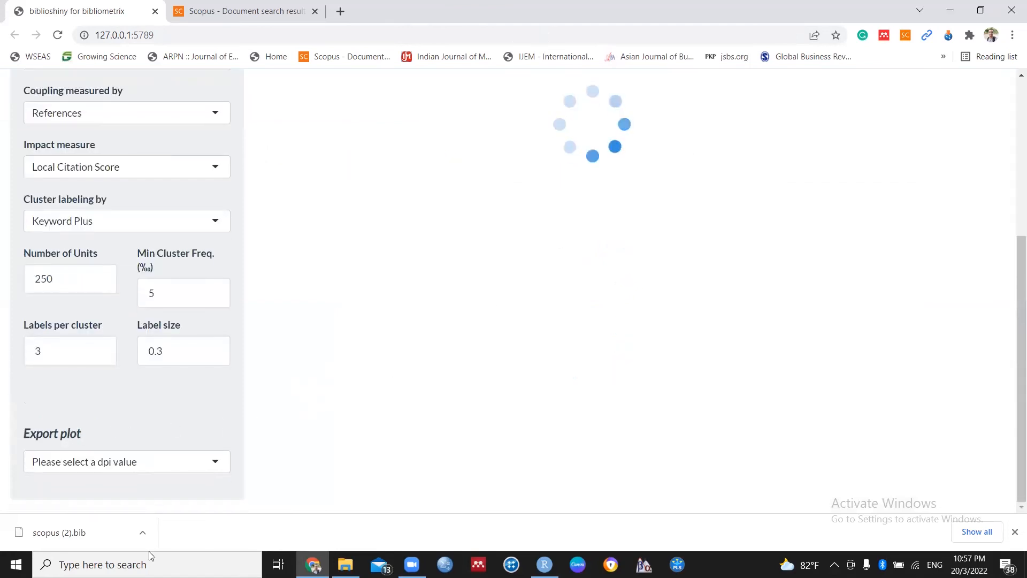
pyautogui.click(1015, 533)
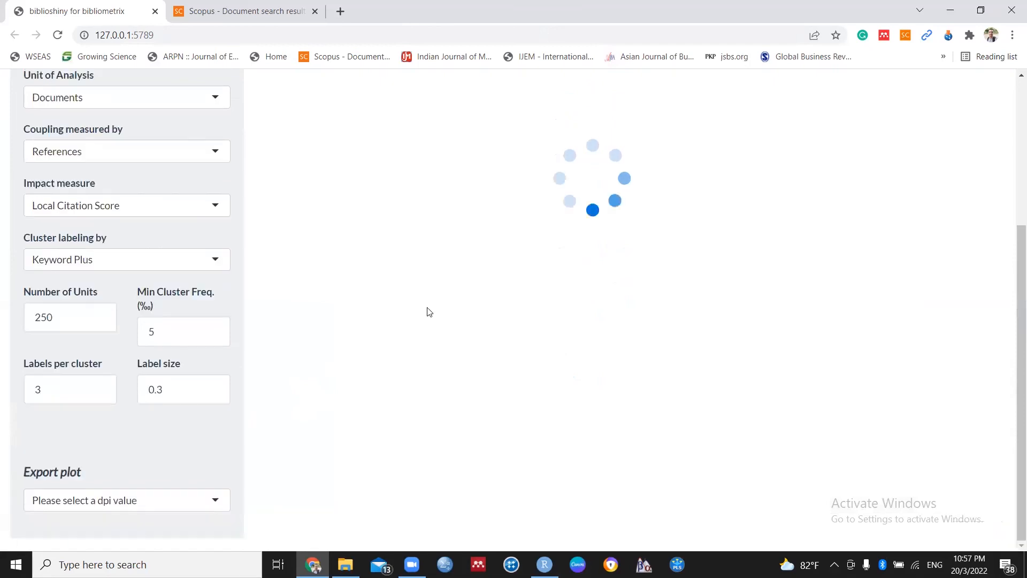
pyautogui.scroll(4, 417, 292)
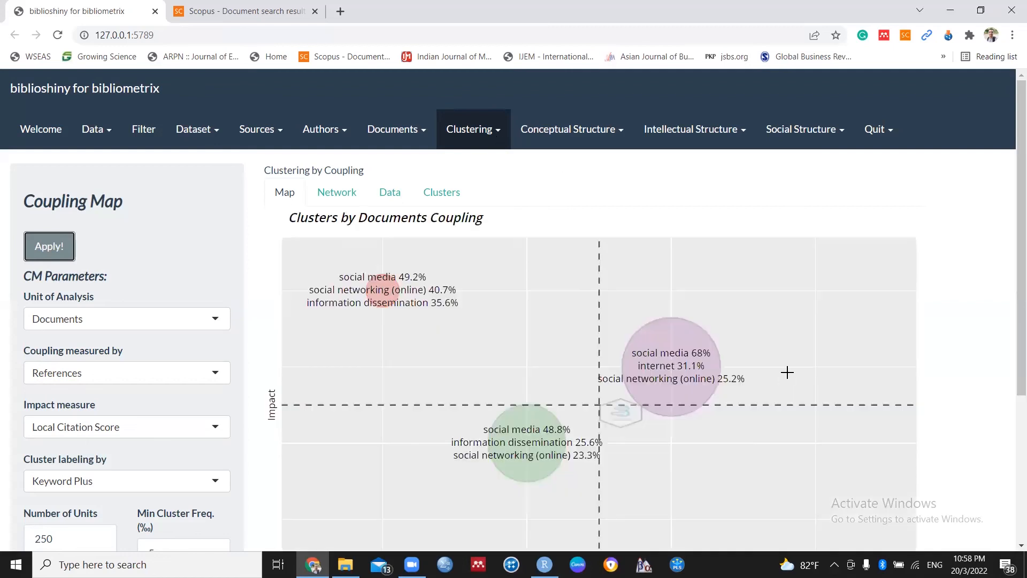
# Step: Examine the document coupling map's clusters, their keyword labels and their positions along the Impact and Centrality axes
pyautogui.scroll(-1, 787, 372)
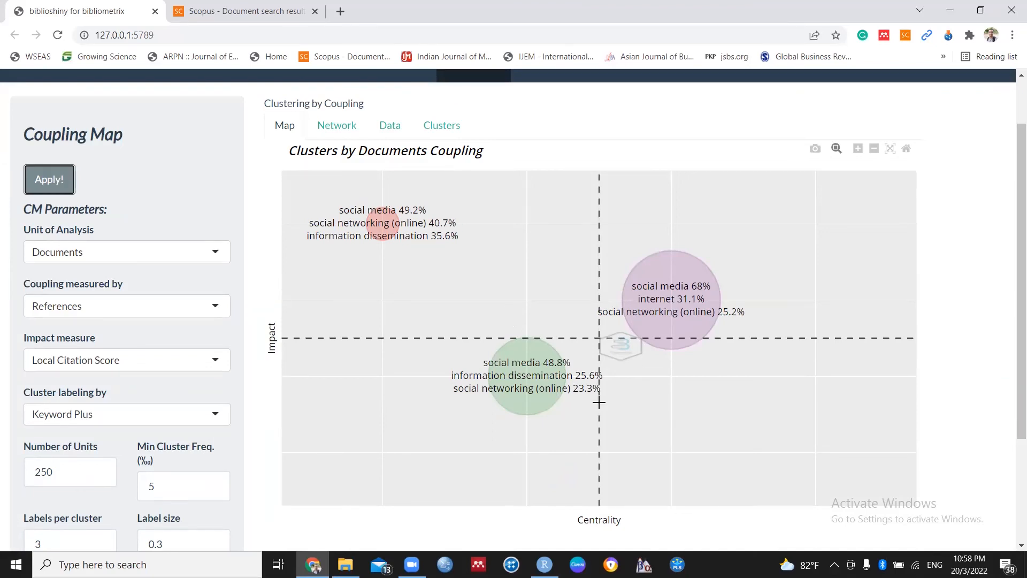
pyautogui.scroll(-1, 657, 365)
pyautogui.scroll(1, 904, 239)
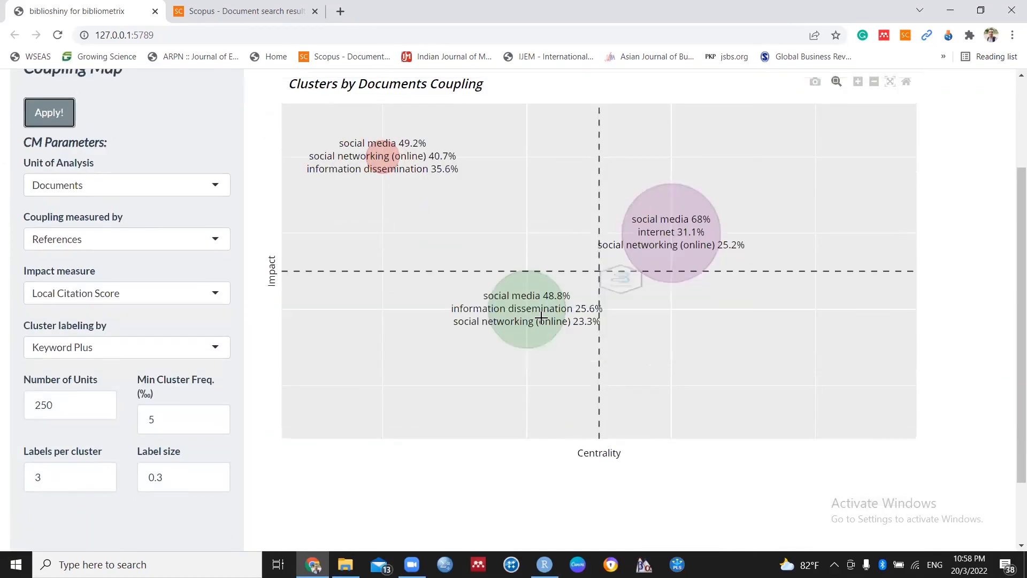
pyautogui.scroll(1, 331, 337)
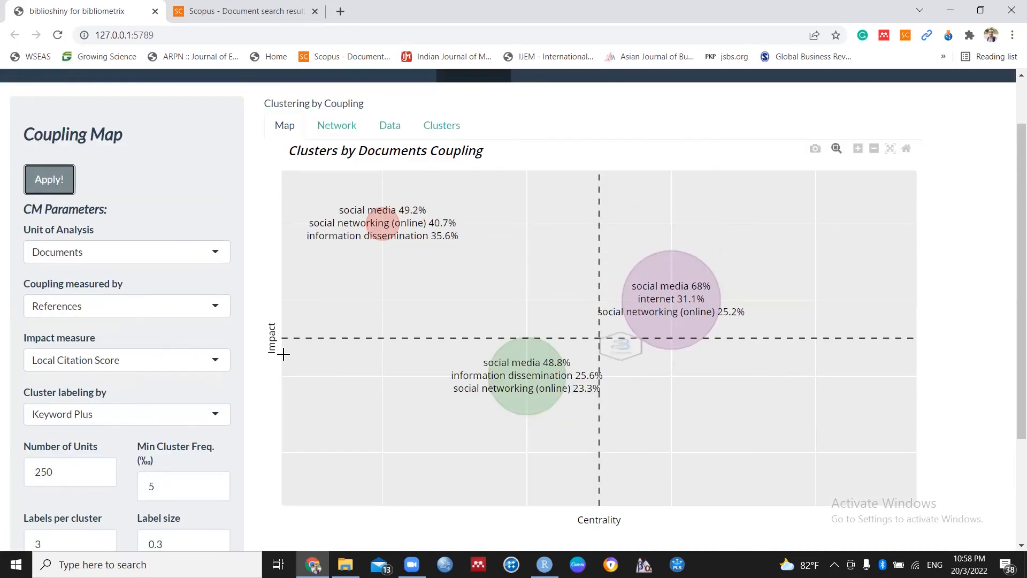
pyautogui.scroll(-1, 561, 438)
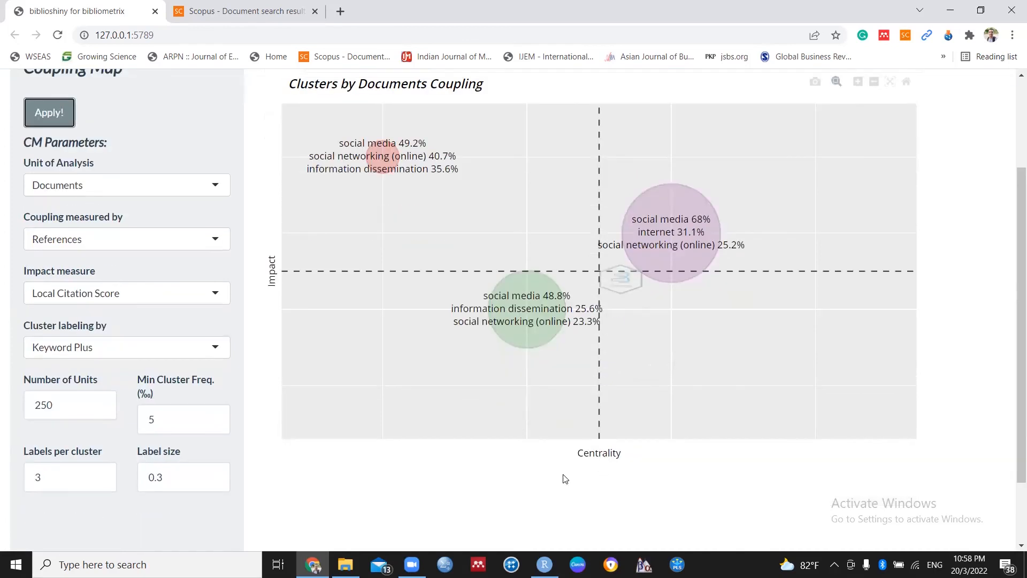
pyautogui.scroll(1, 600, 478)
pyautogui.moveTo(701, 286)
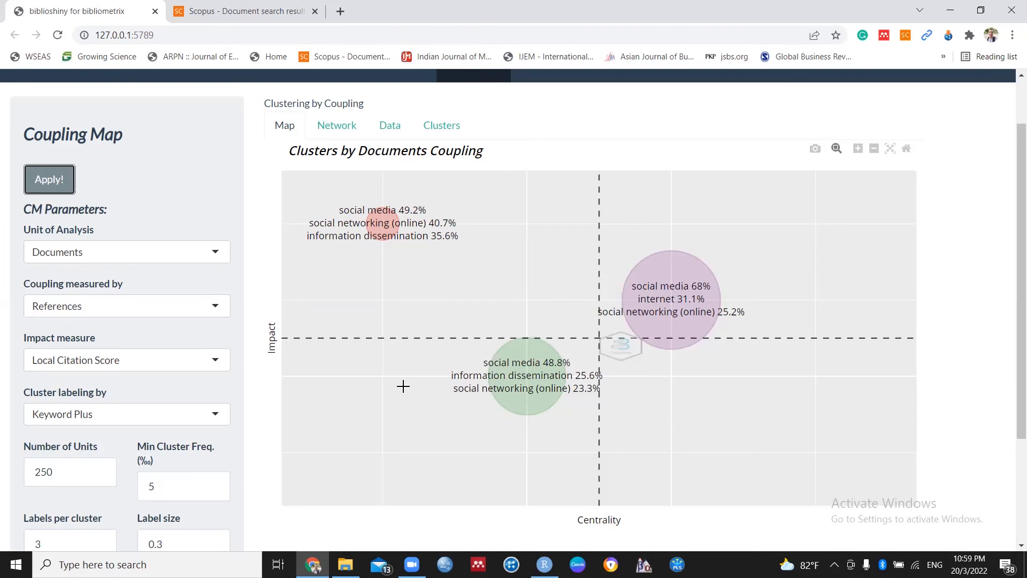
pyautogui.scroll(2, 422, 385)
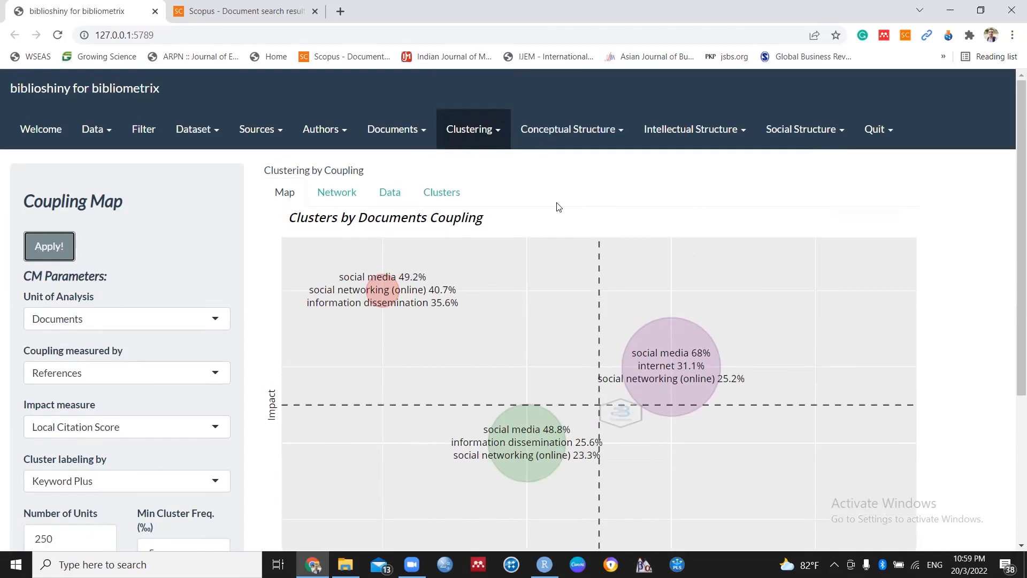
# Step: Generate the Co-occurrence Network of Keywords Plus terms
pyautogui.click(585, 140)
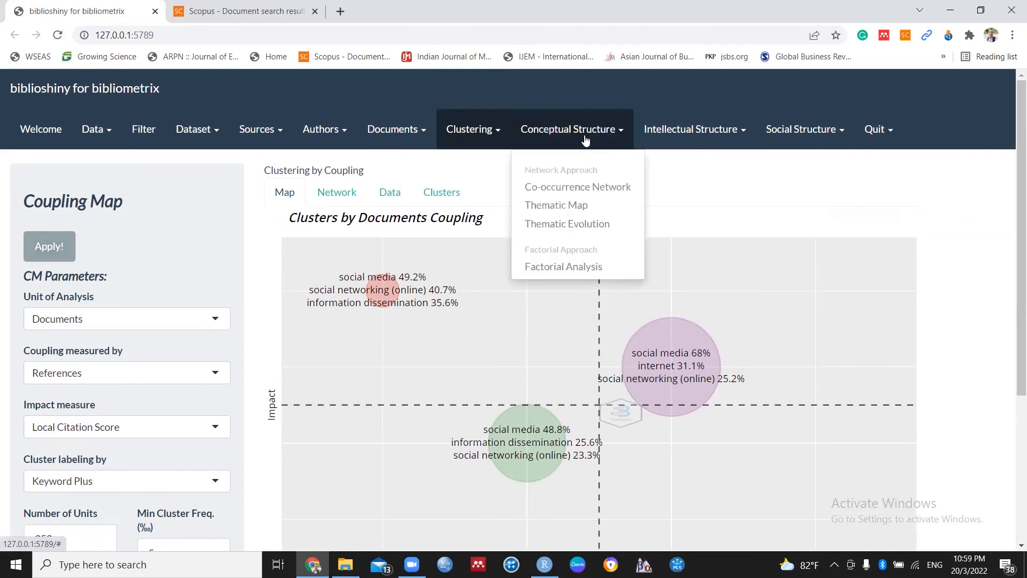
pyautogui.click(565, 190)
pyautogui.click(43, 249)
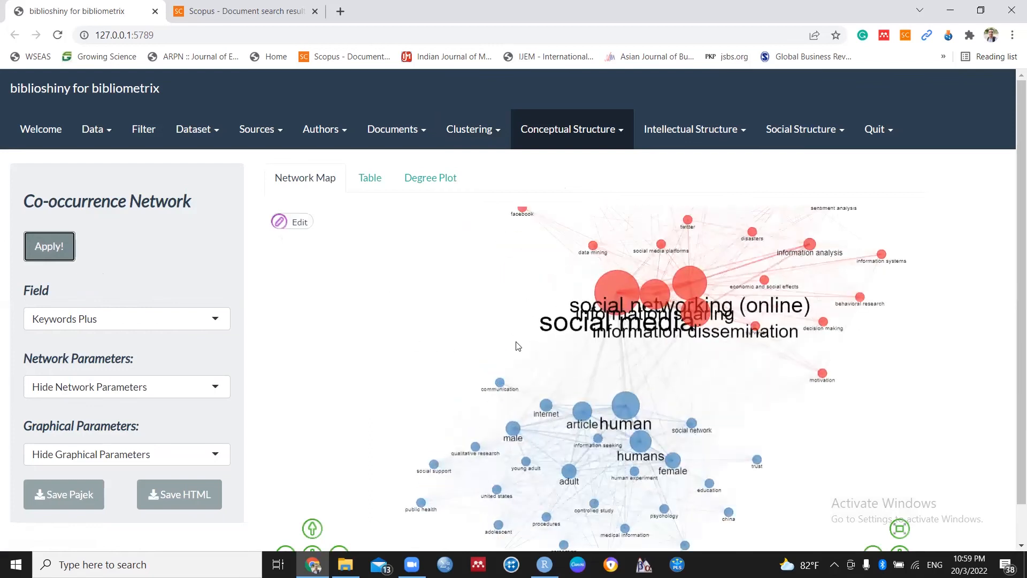
# Step: Spread apart the social media, social networking (online), information sharing and information dissemination nodes in the co-occurrence network
pyautogui.scroll(3, 476, 308)
pyautogui.moveTo(429, 326); pyautogui.dragTo(381, 270)
pyautogui.moveTo(565, 271); pyautogui.dragTo(367, 272)
pyautogui.moveTo(615, 279); pyautogui.dragTo(694, 370)
pyautogui.moveTo(655, 302); pyautogui.dragTo(889, 377)
pyautogui.moveTo(639, 254); pyautogui.dragTo(608, 299)
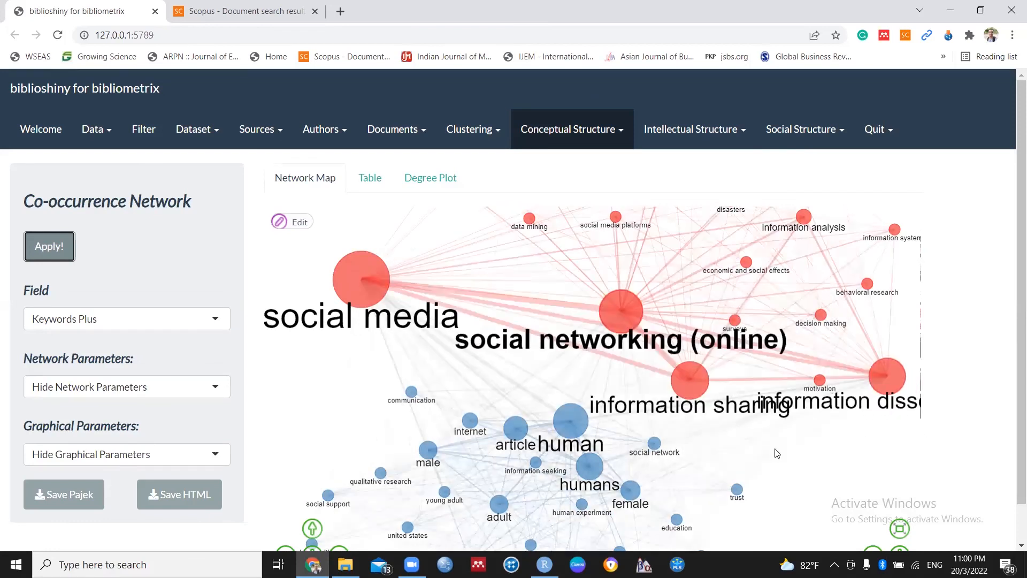
pyautogui.moveTo(876, 383); pyautogui.dragTo(812, 451)
# Step: Examine the blue and red keyword clusters of the co-occurrence network and the links between them
pyautogui.scroll(-3, 674, 406)
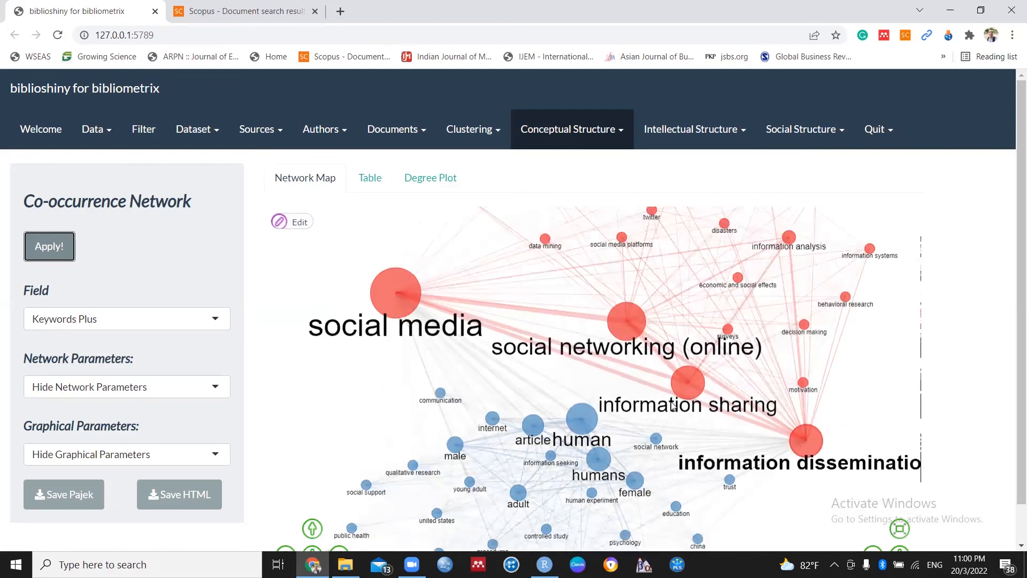
pyautogui.moveTo(413, 416); pyautogui.dragTo(376, 275)
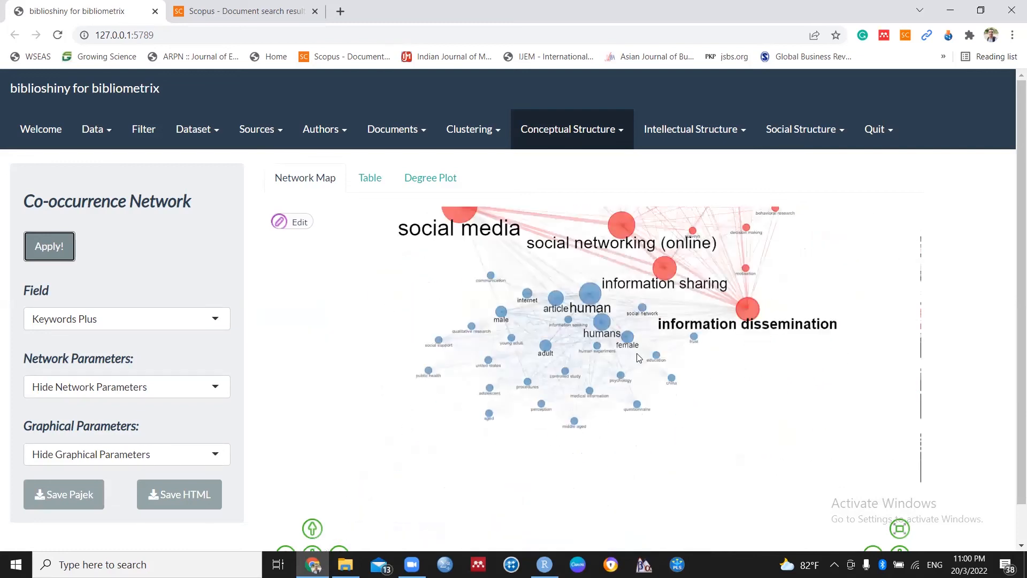
pyautogui.scroll(3, 562, 395)
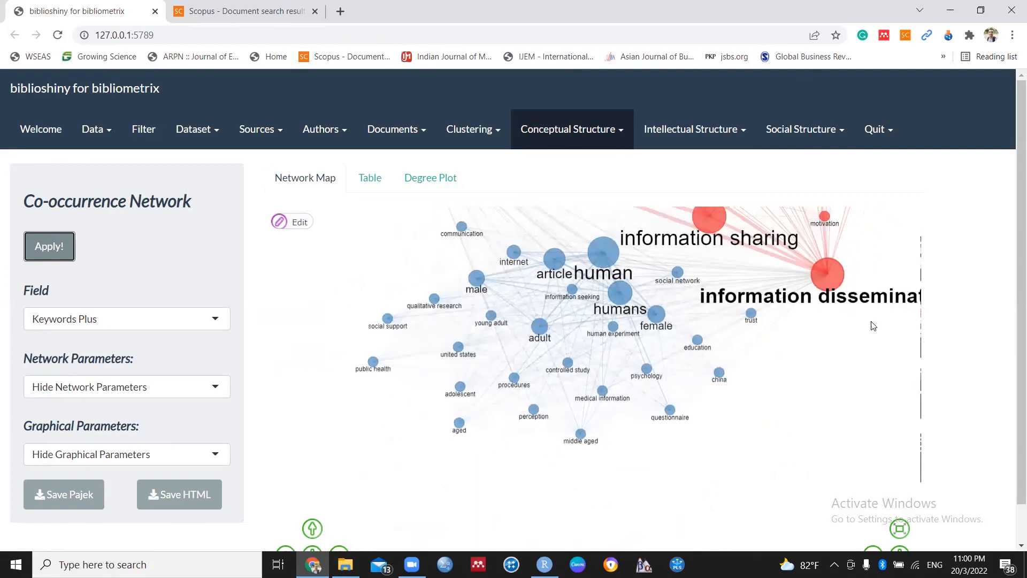
pyautogui.moveTo(901, 243); pyautogui.dragTo(838, 490)
pyautogui.moveTo(764, 433); pyautogui.dragTo(763, 433)
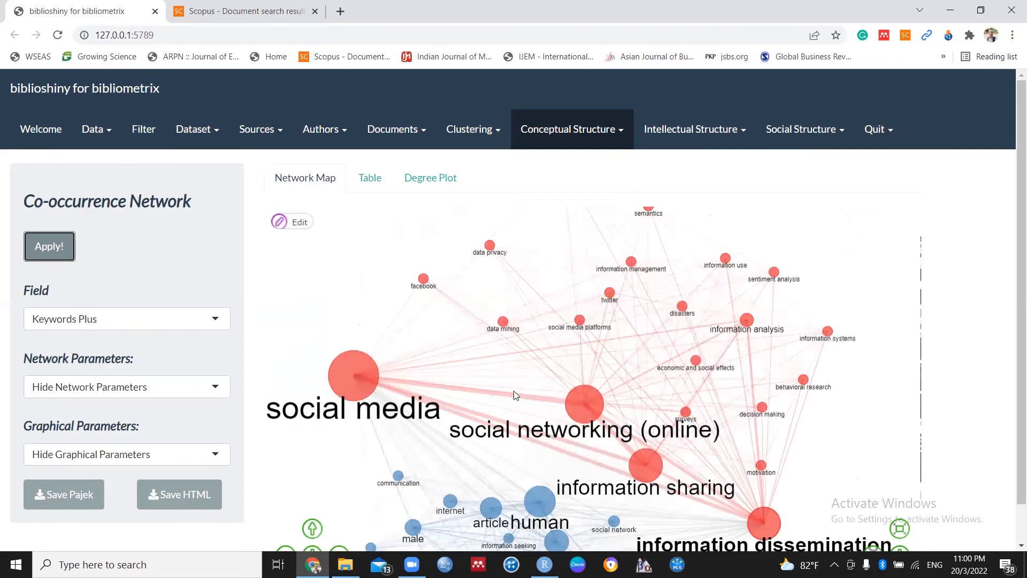
pyautogui.scroll(-1, 516, 395)
pyautogui.moveTo(358, 469); pyautogui.dragTo(415, 406)
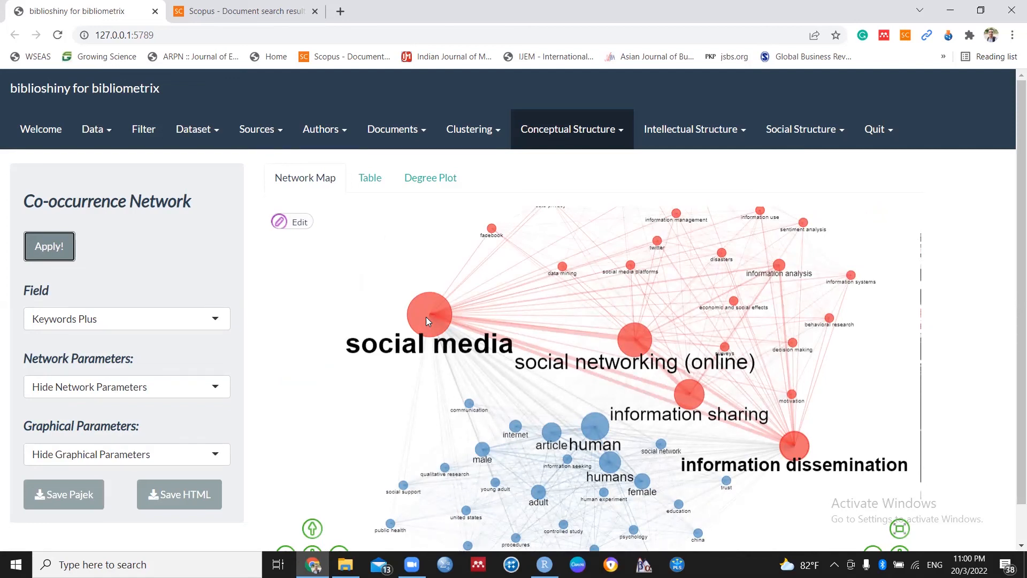
# Step: Generate the Co-citation Network for Papers, using the semicolon as field separator
pyautogui.click(546, 135)
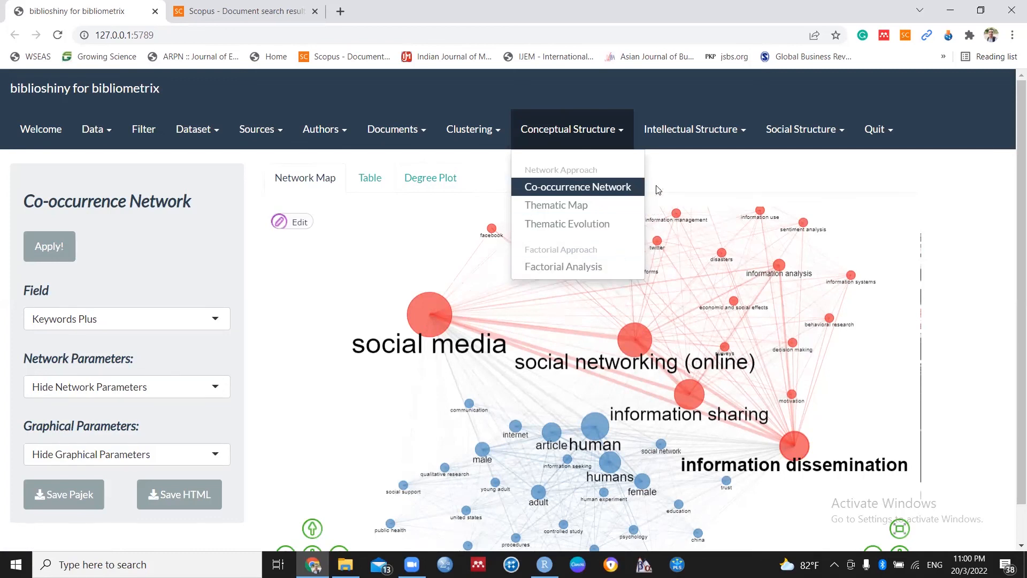
pyautogui.click(697, 140)
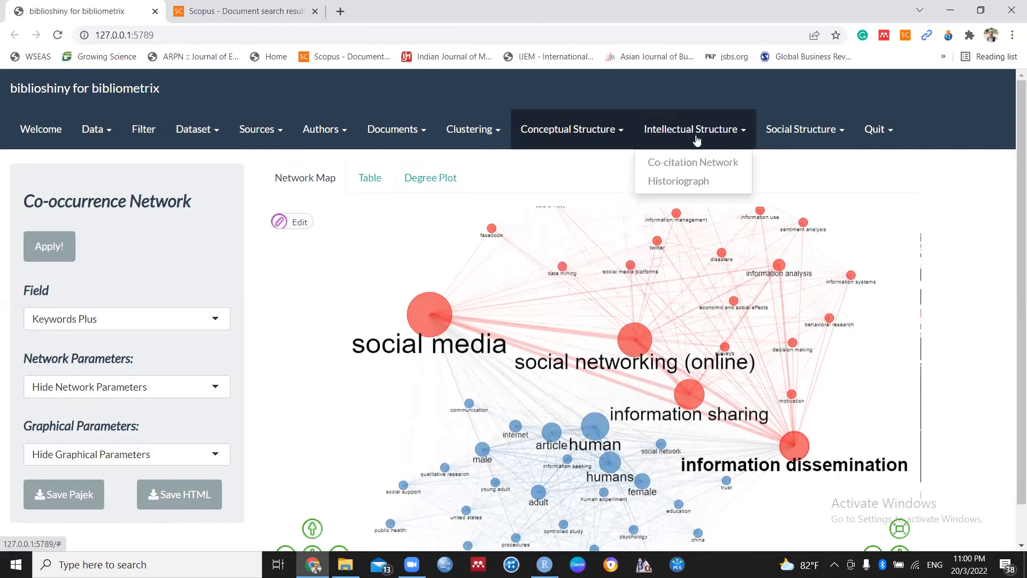
pyautogui.click(725, 170)
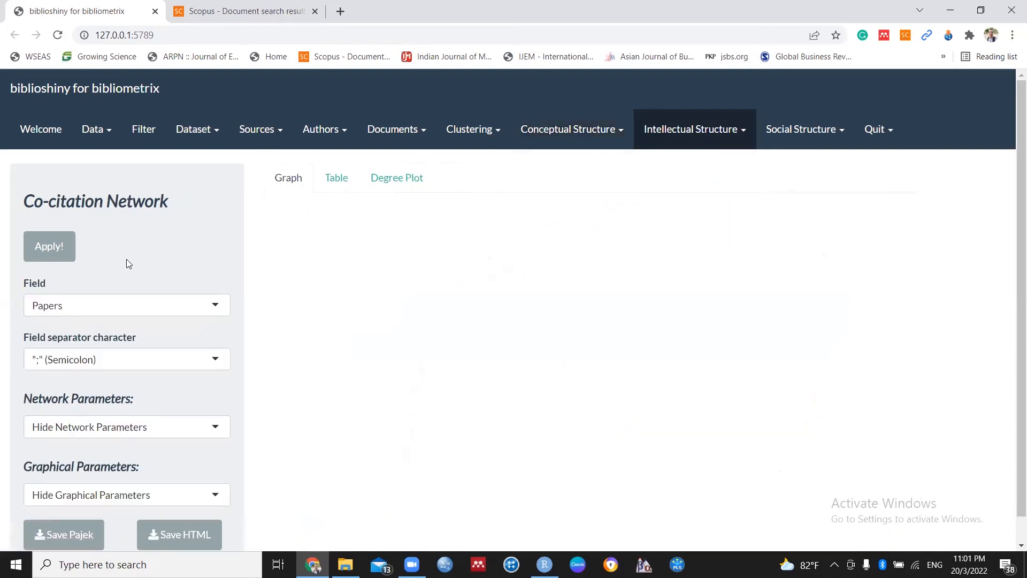
pyautogui.click(49, 247)
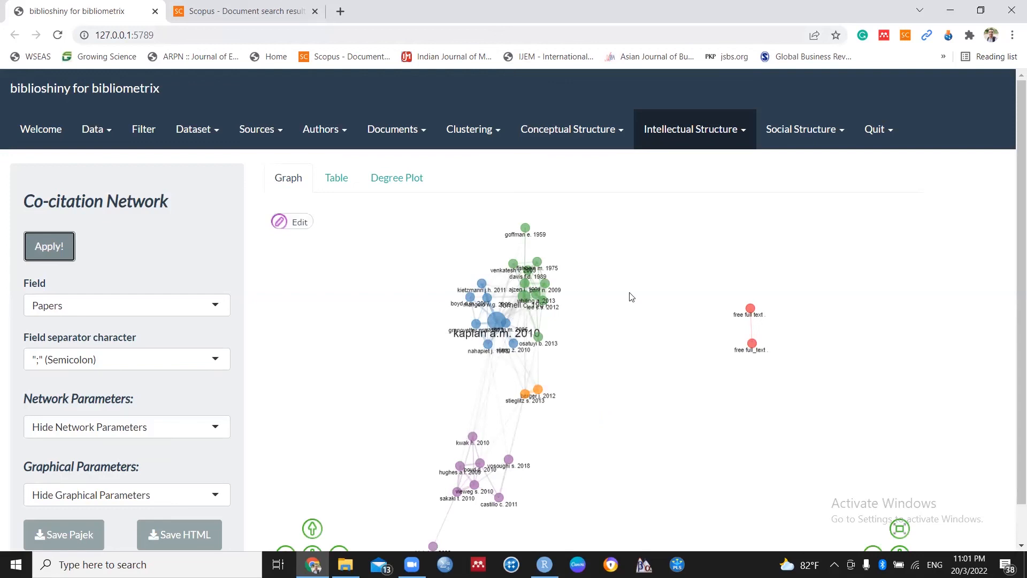
# Step: Pull the largest blue and green nodes, an outer blue node and an orange node apart in the co-citation graph, and examine the purple and red clusters
pyautogui.scroll(2, 436, 352)
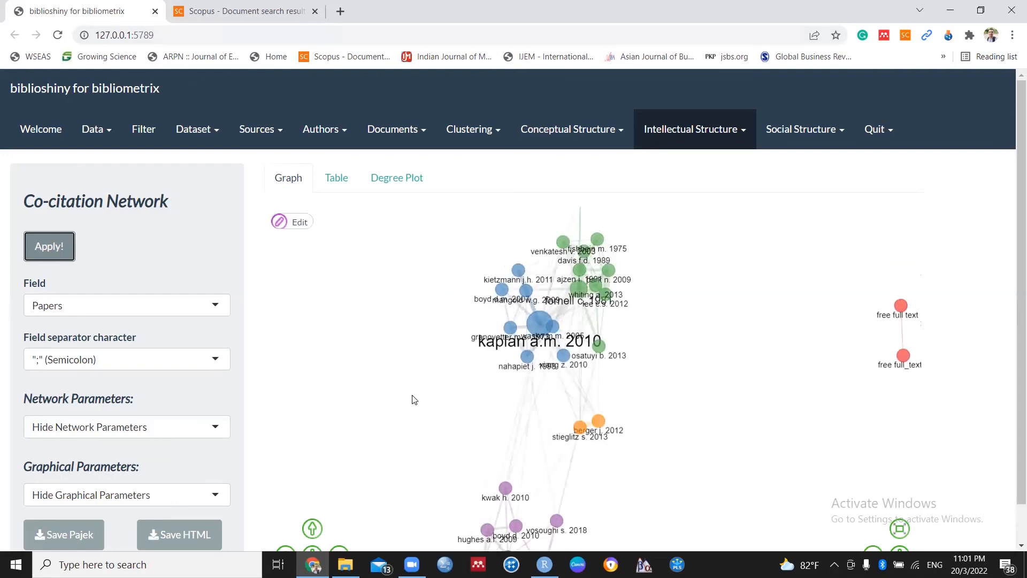
pyautogui.moveTo(598, 295); pyautogui.dragTo(717, 295)
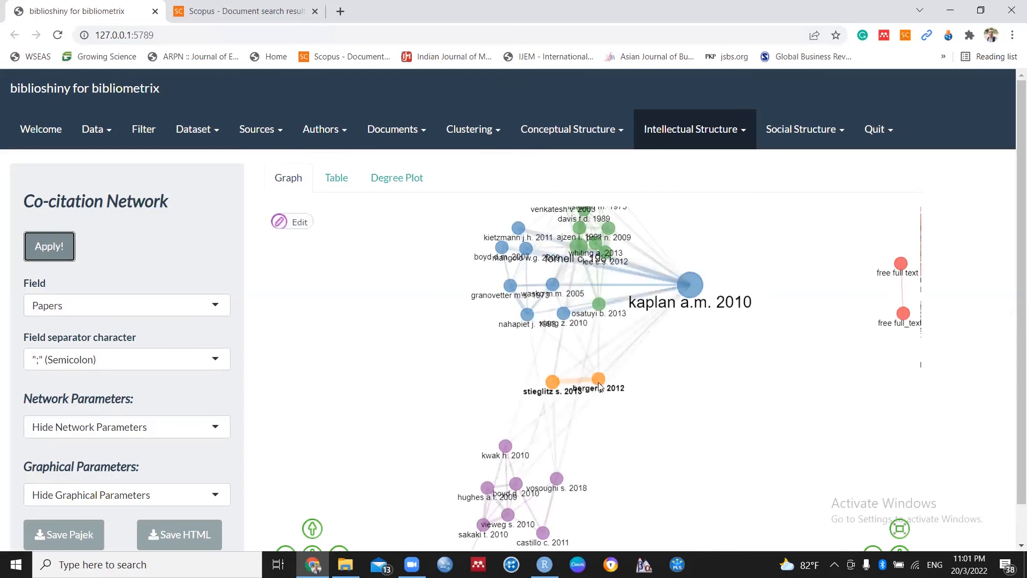
pyautogui.moveTo(595, 381); pyautogui.dragTo(646, 408)
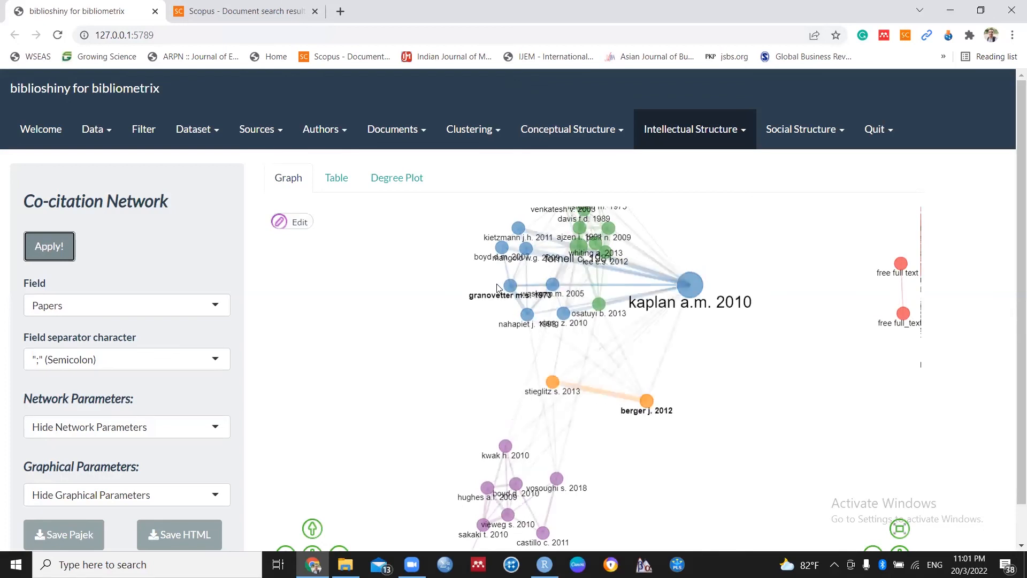
pyautogui.moveTo(510, 285); pyautogui.dragTo(485, 293)
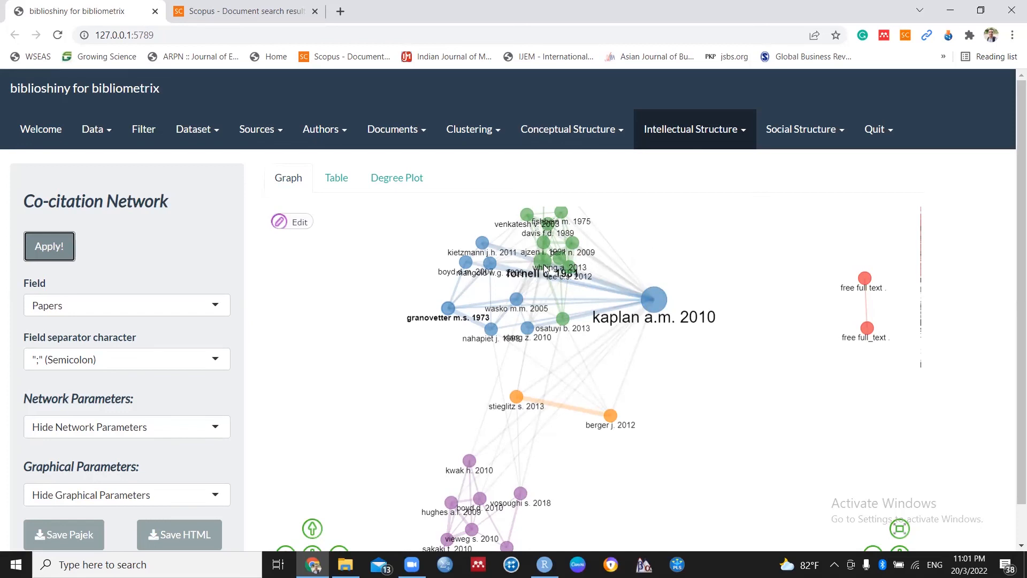
pyautogui.moveTo(544, 261); pyautogui.dragTo(460, 222)
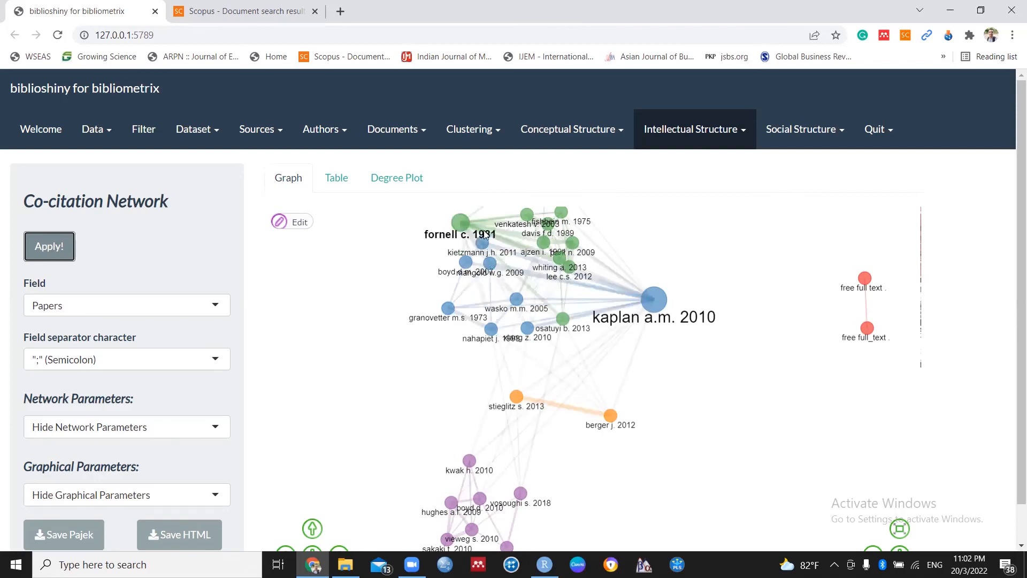
pyautogui.moveTo(399, 458); pyautogui.dragTo(410, 303)
pyautogui.moveTo(370, 435); pyautogui.dragTo(422, 378)
pyautogui.scroll(-5, 452, 364)
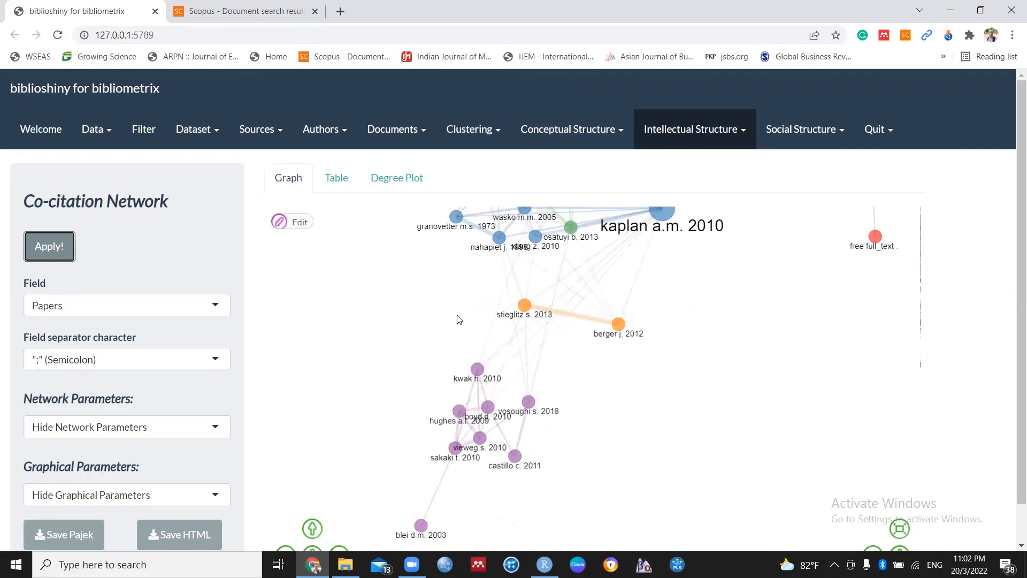
pyautogui.scroll(-2, 459, 320)
pyautogui.scroll(1, 390, 328)
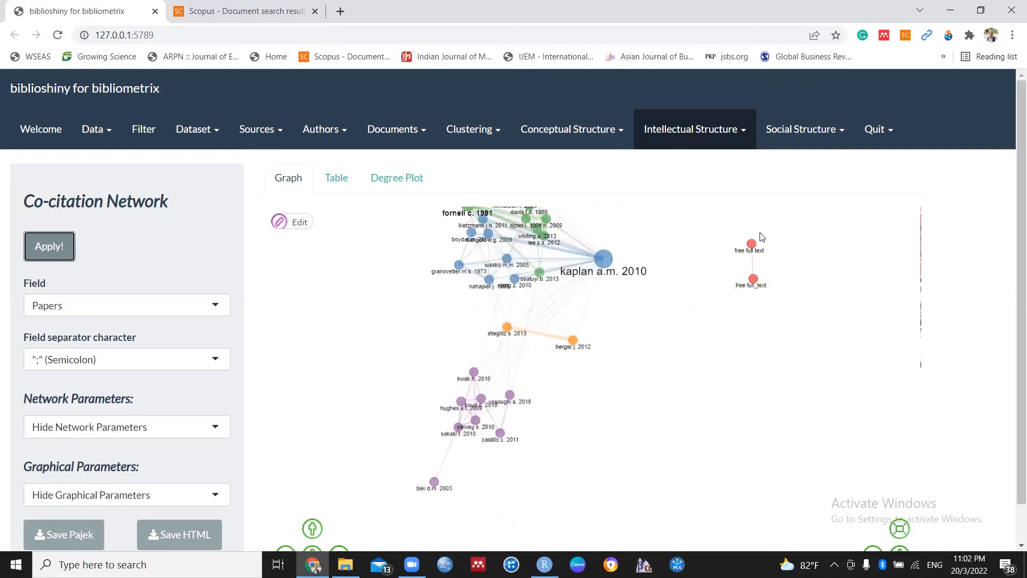
# Step: Generate the Historiograph with 20 nodes and Short id (1st Author, Year) labels
pyautogui.scroll(2, 763, 237)
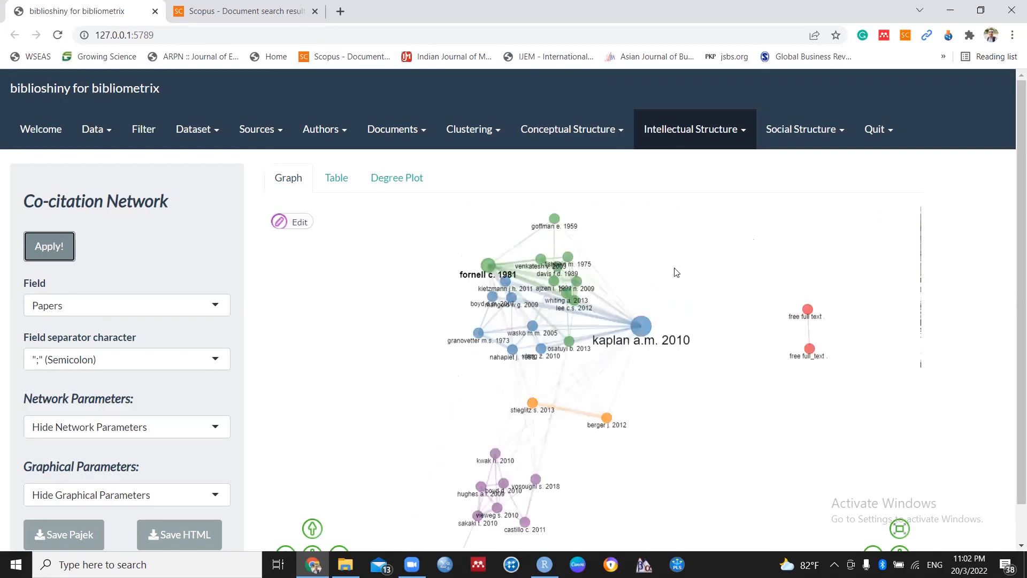
pyautogui.click(692, 133)
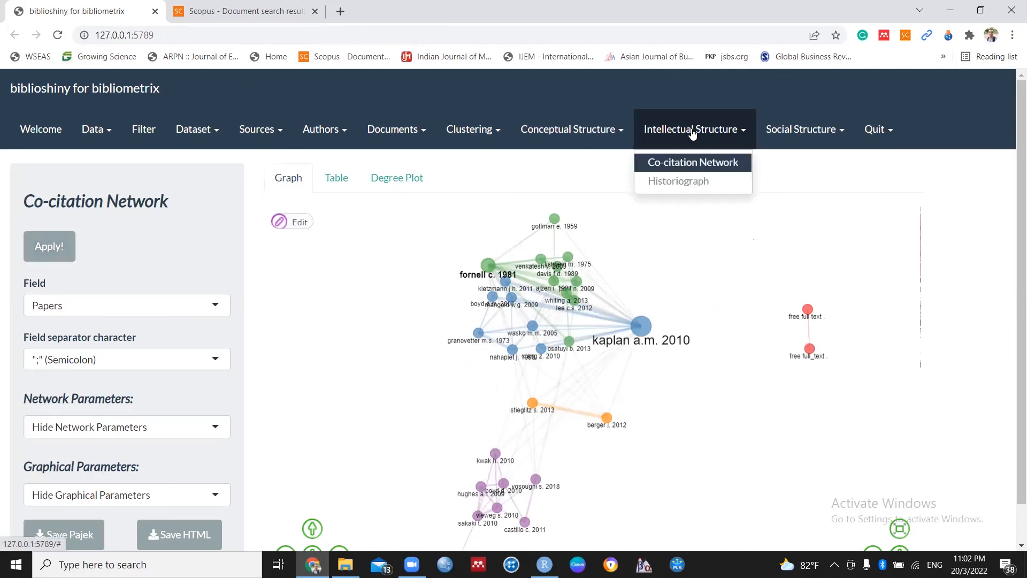
pyautogui.click(686, 183)
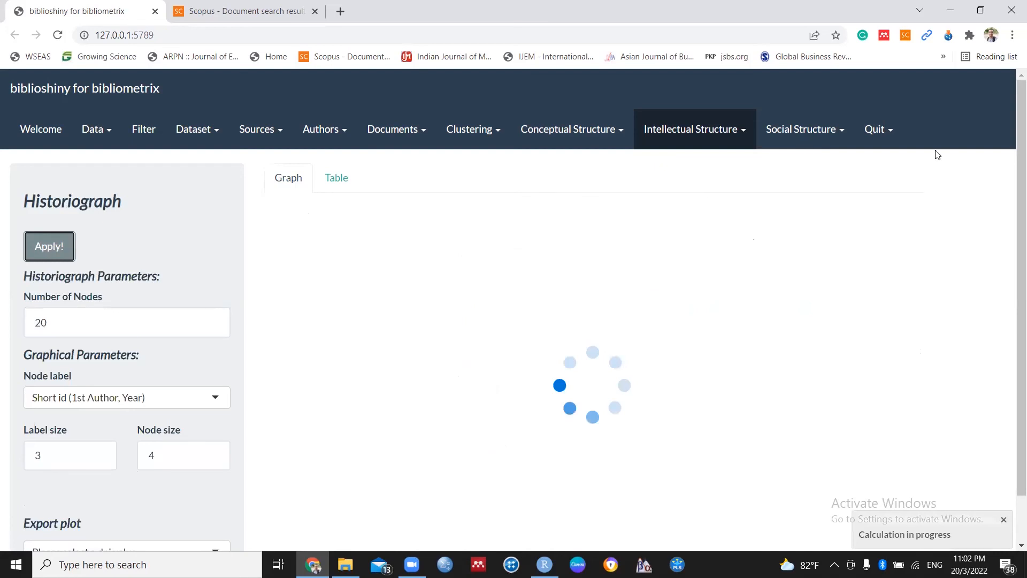
pyautogui.scroll(-1, 579, 331)
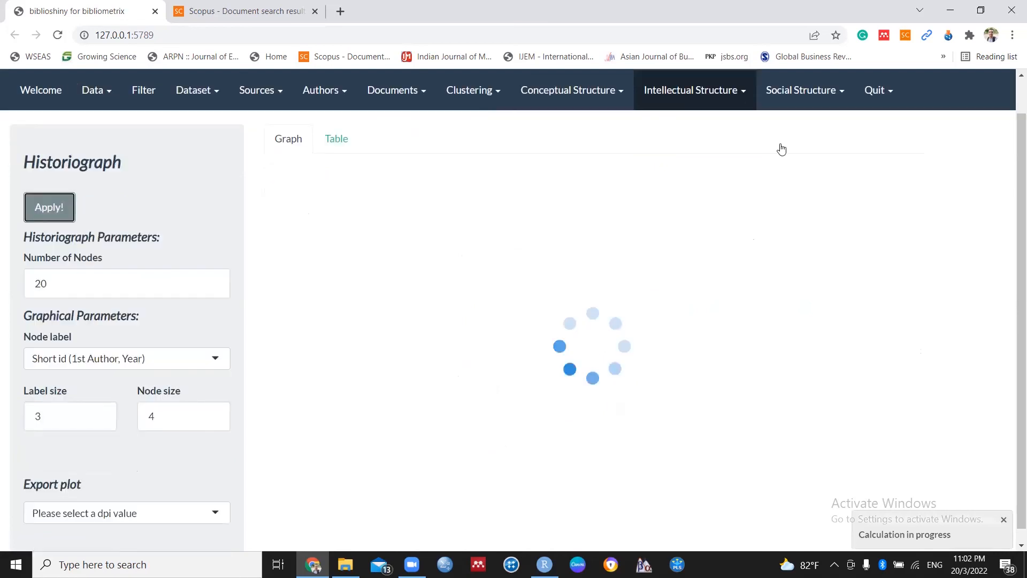
pyautogui.scroll(1, 780, 152)
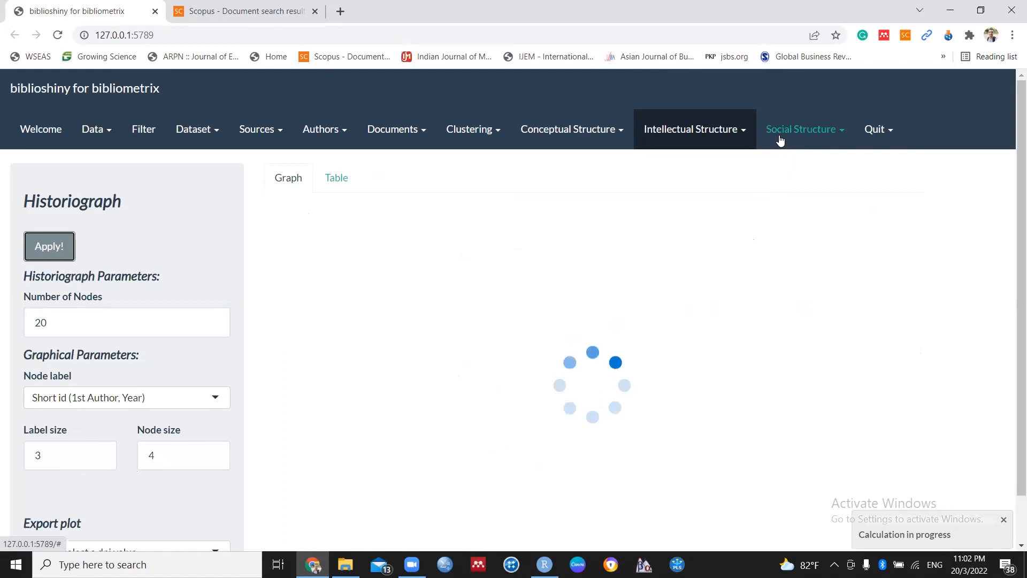
# Step: Generate the Collaboration Network under Social Structure with Authors as the field
pyautogui.click(781, 134)
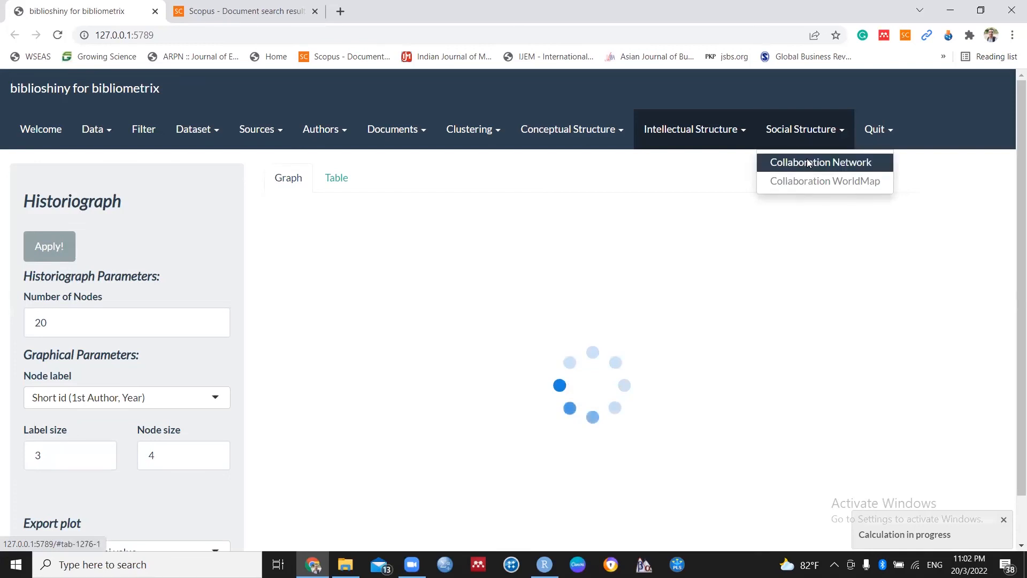
pyautogui.click(809, 163)
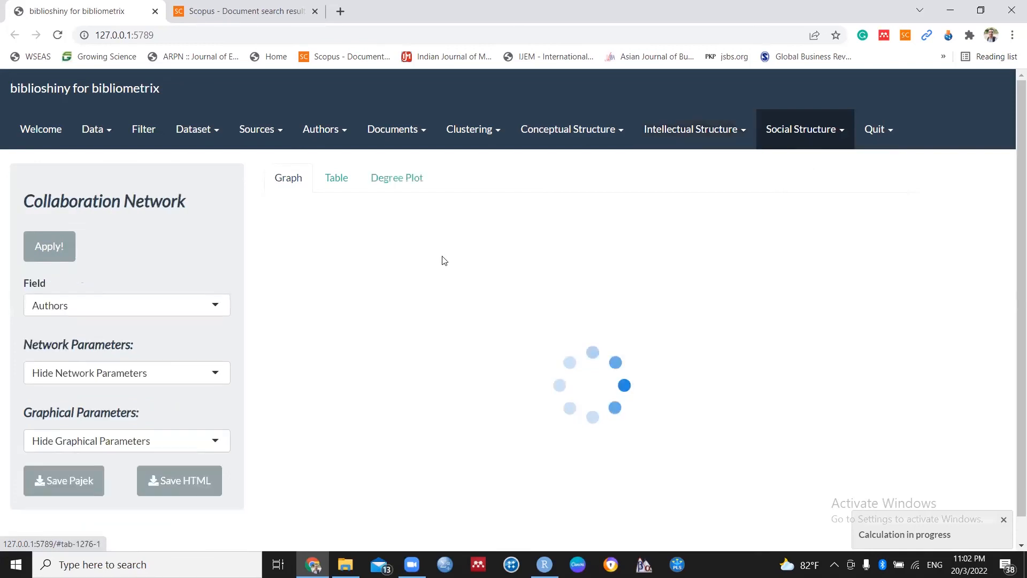
pyautogui.click(49, 264)
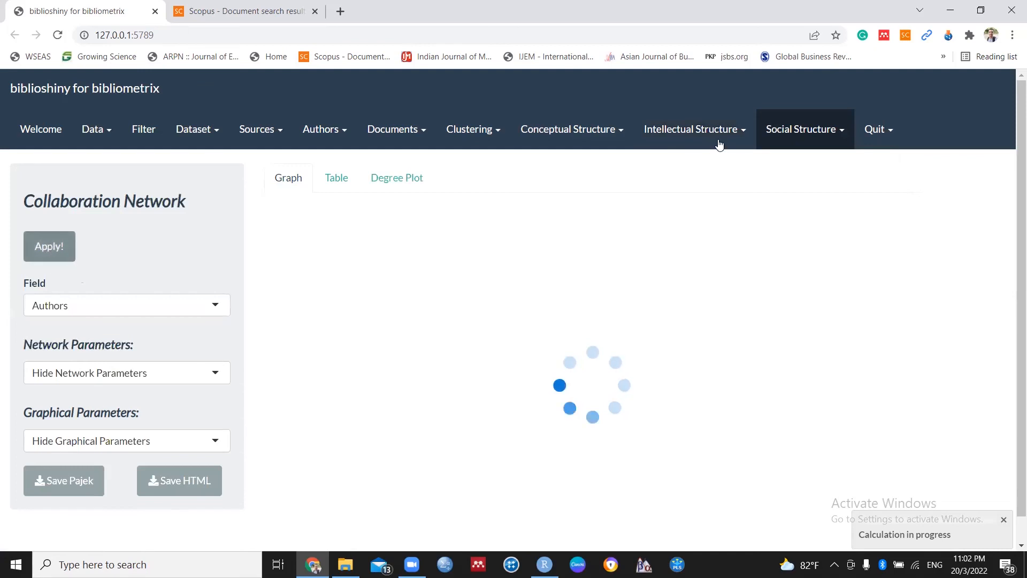
pyautogui.click(47, 252)
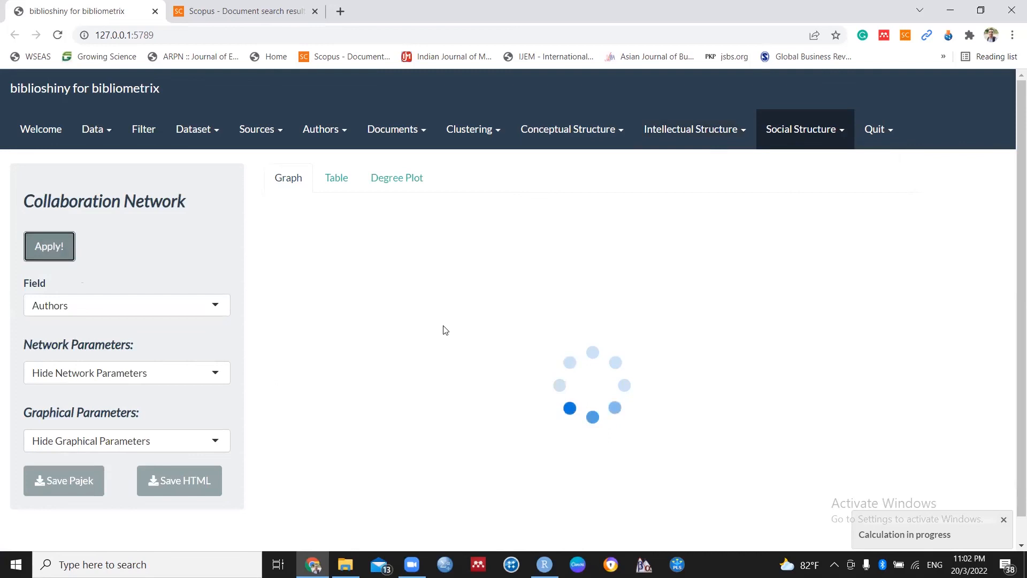
pyautogui.scroll(-1, 444, 330)
pyautogui.scroll(1, 441, 321)
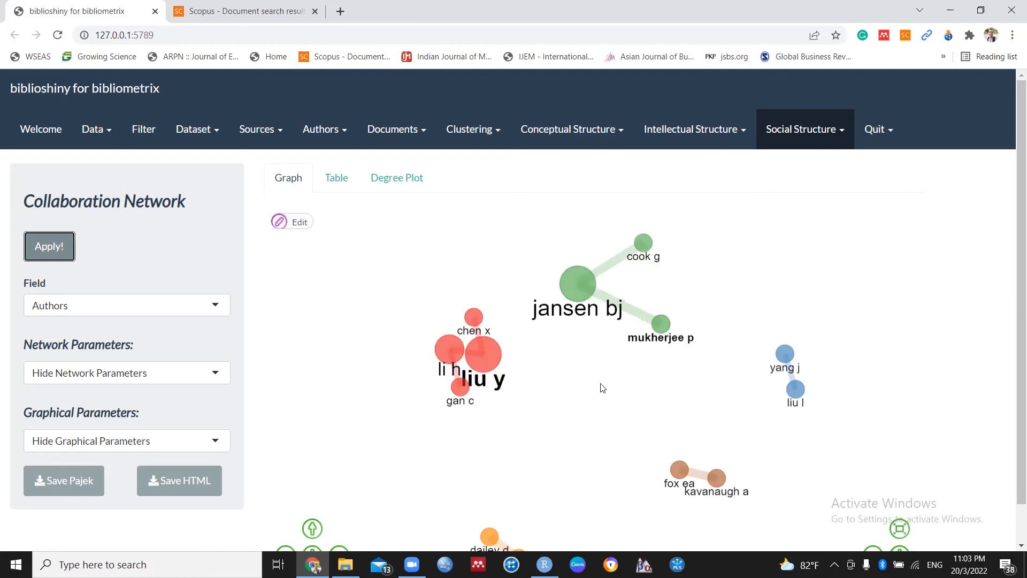
# Step: Generate the Collaboration WorldMap with a minimum of 2 edges and an edge size of 5
pyautogui.click(813, 121)
pyautogui.click(803, 183)
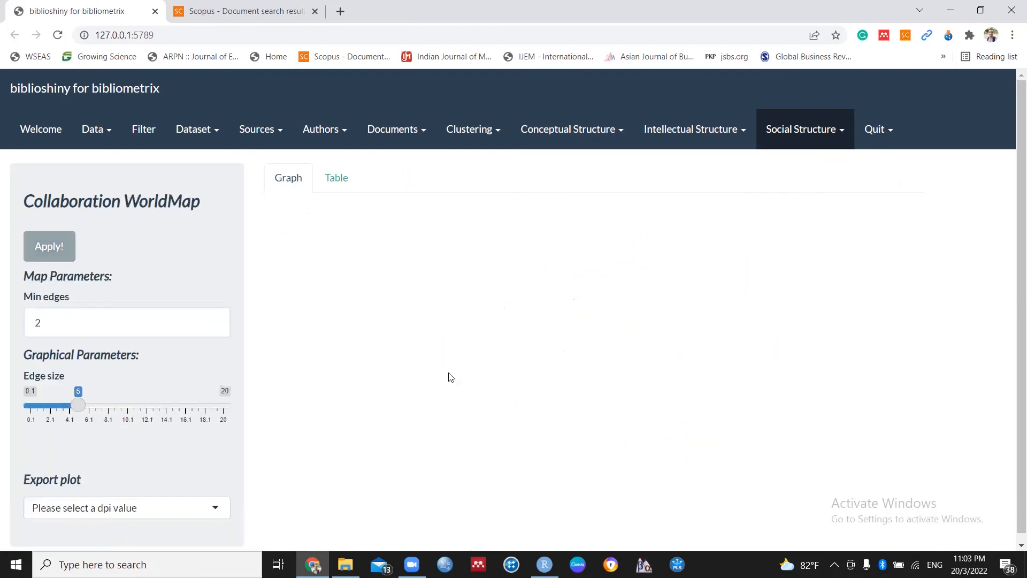
pyautogui.click(51, 259)
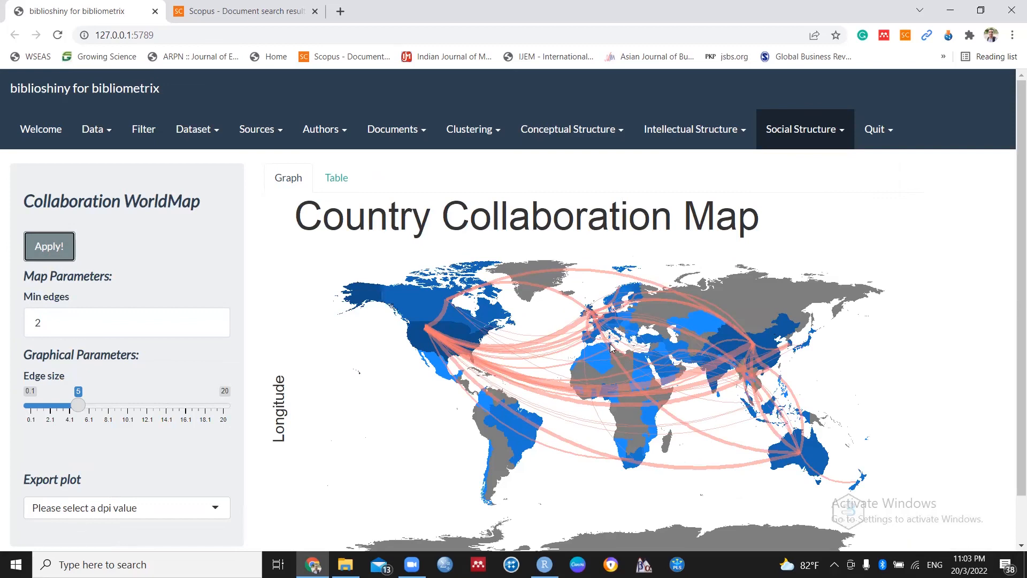
# Step: Examine the collaboration links between countries across the whole Country Collaboration Map
pyautogui.scroll(-1, 627, 313)
pyautogui.scroll(1, 621, 309)
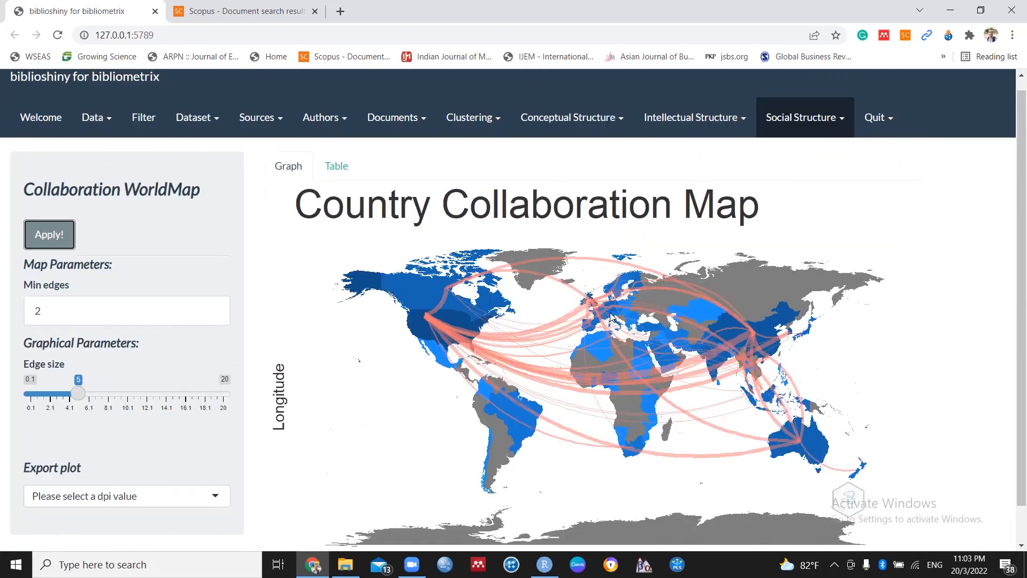
pyautogui.scroll(-1, 715, 420)
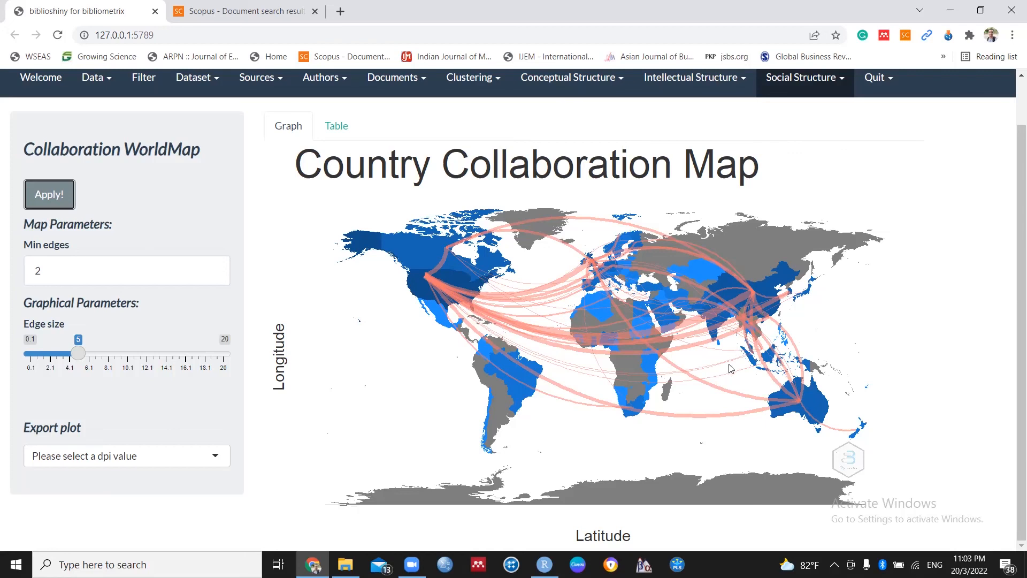
pyautogui.scroll(1, 712, 383)
pyautogui.scroll(-1, 712, 384)
pyautogui.scroll(1, 519, 333)
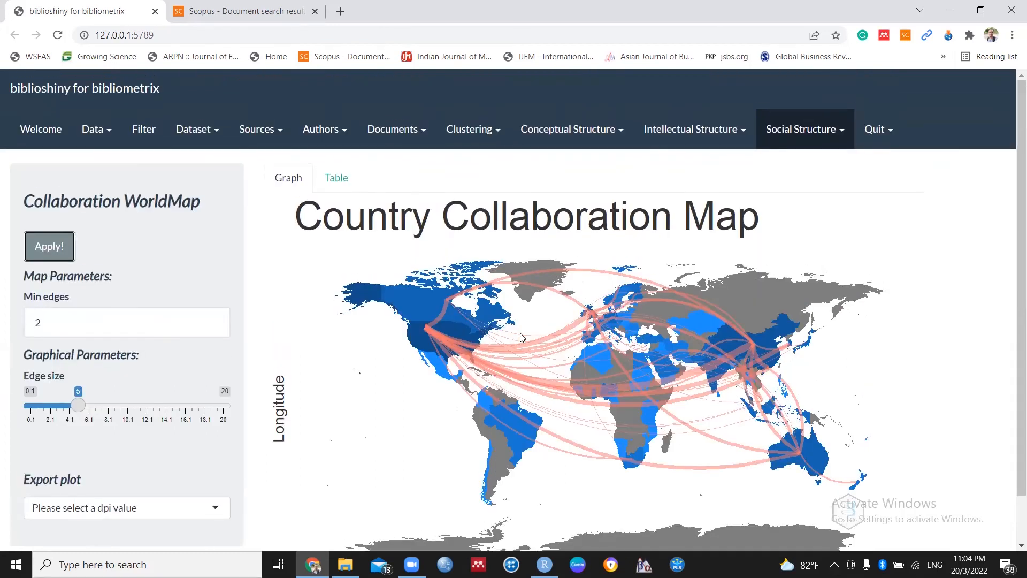
pyautogui.scroll(-1, 518, 335)
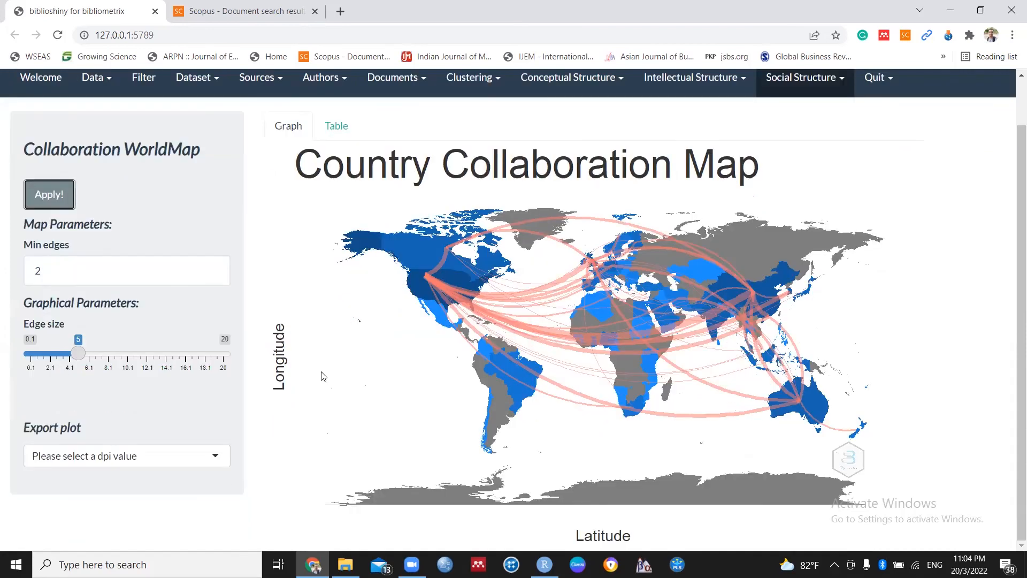
# Step: Check the dpi values offered for exporting the collaboration map without choosing one, and view the map again
pyautogui.click(143, 459)
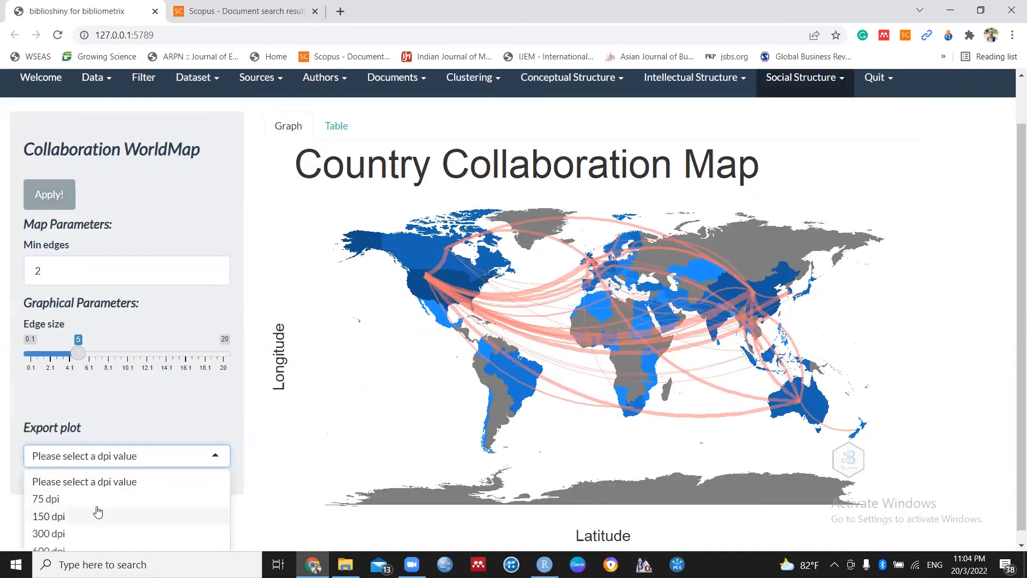
pyautogui.click(3, 424)
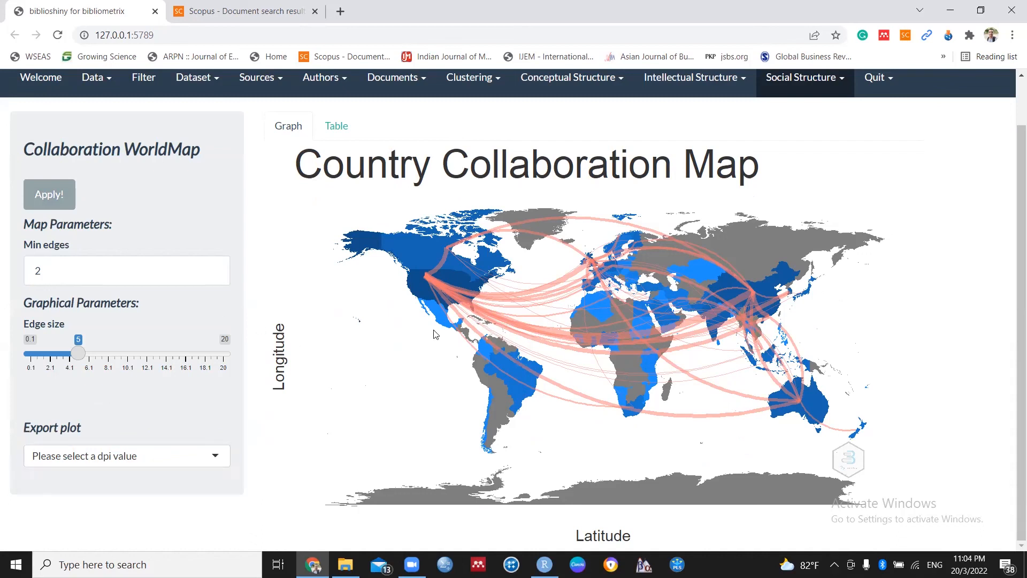
pyautogui.scroll(1, 434, 331)
pyautogui.scroll(-1, 436, 321)
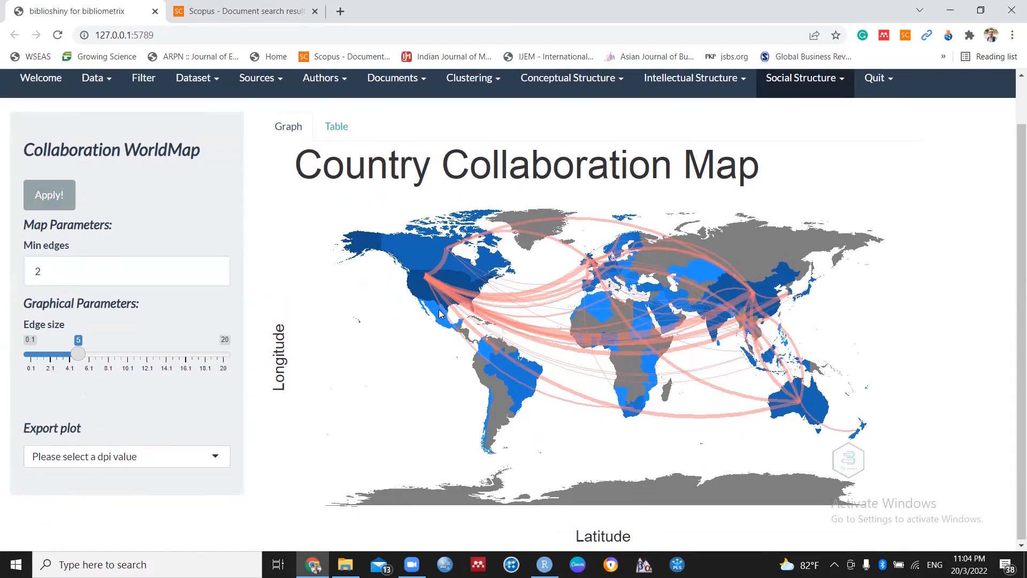
pyautogui.scroll(1, 439, 316)
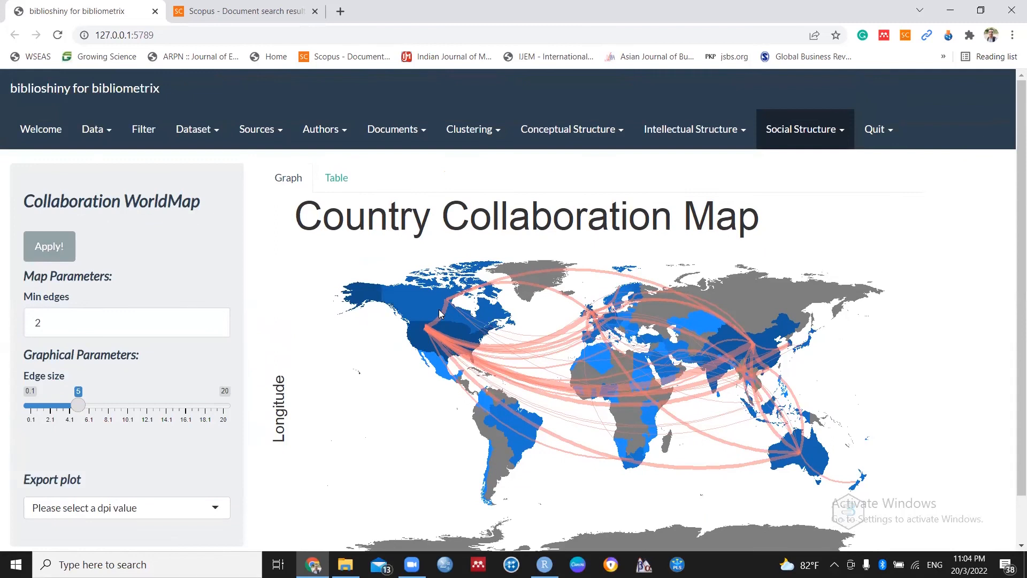